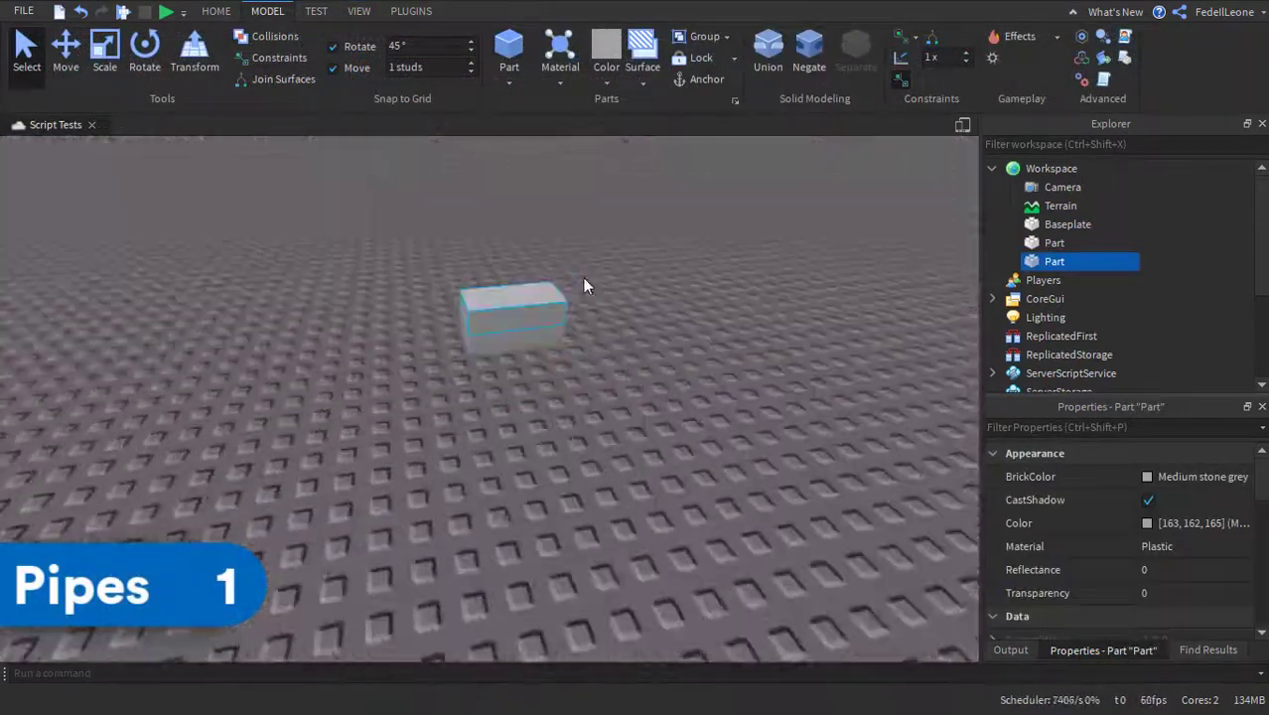
Move the selected part across the baseplate so it stands well apart from the other part
right_click_drag(583, 278, 508, 382)
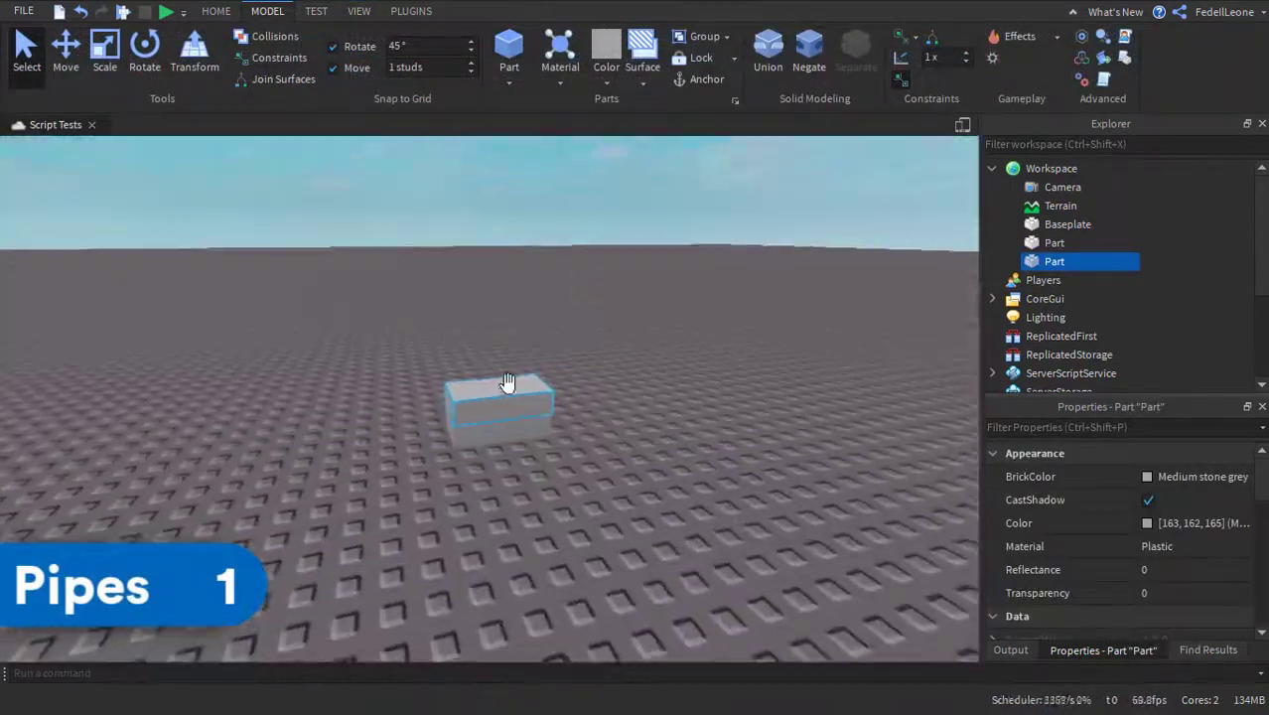
left_click_drag(507, 382, 645, 473)
right_click_drag(625, 462, 646, 473)
left_click_drag(645, 473, 625, 431)
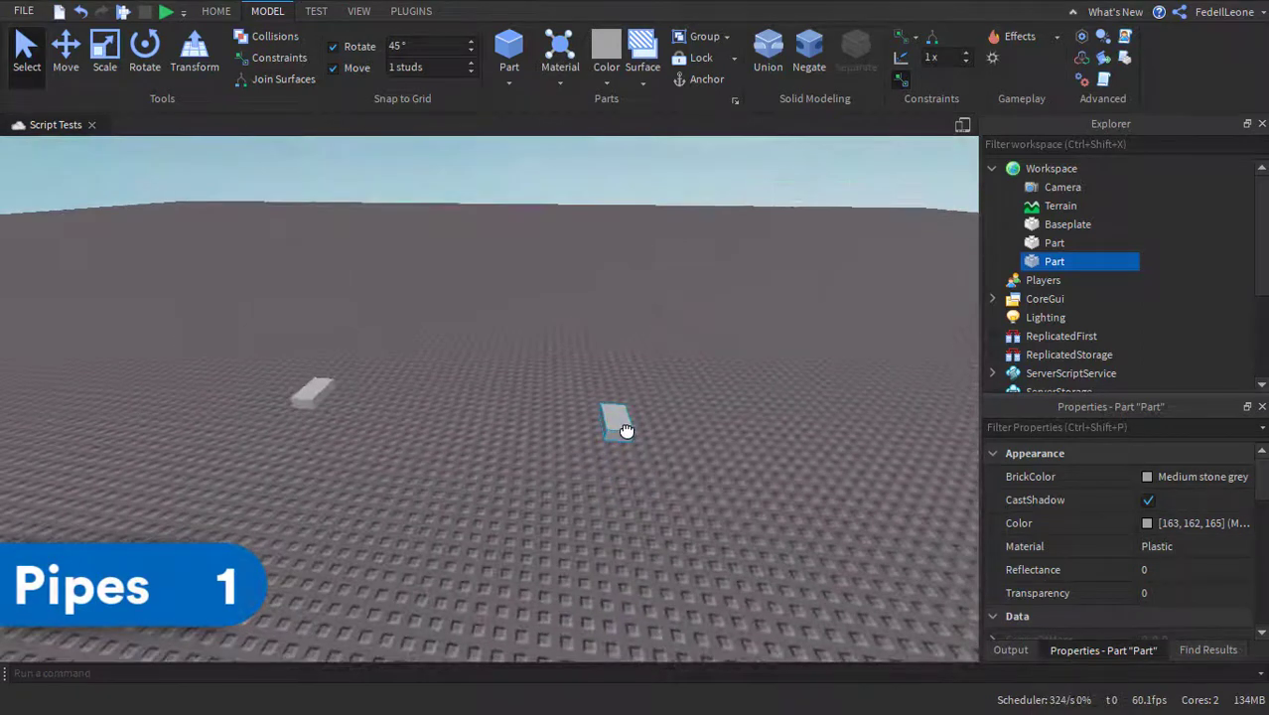
Select both parts, change their shape to Ball and clear the selection
left_click(316, 391, "ctrl")
scroll(1033, 503, "down", 6)
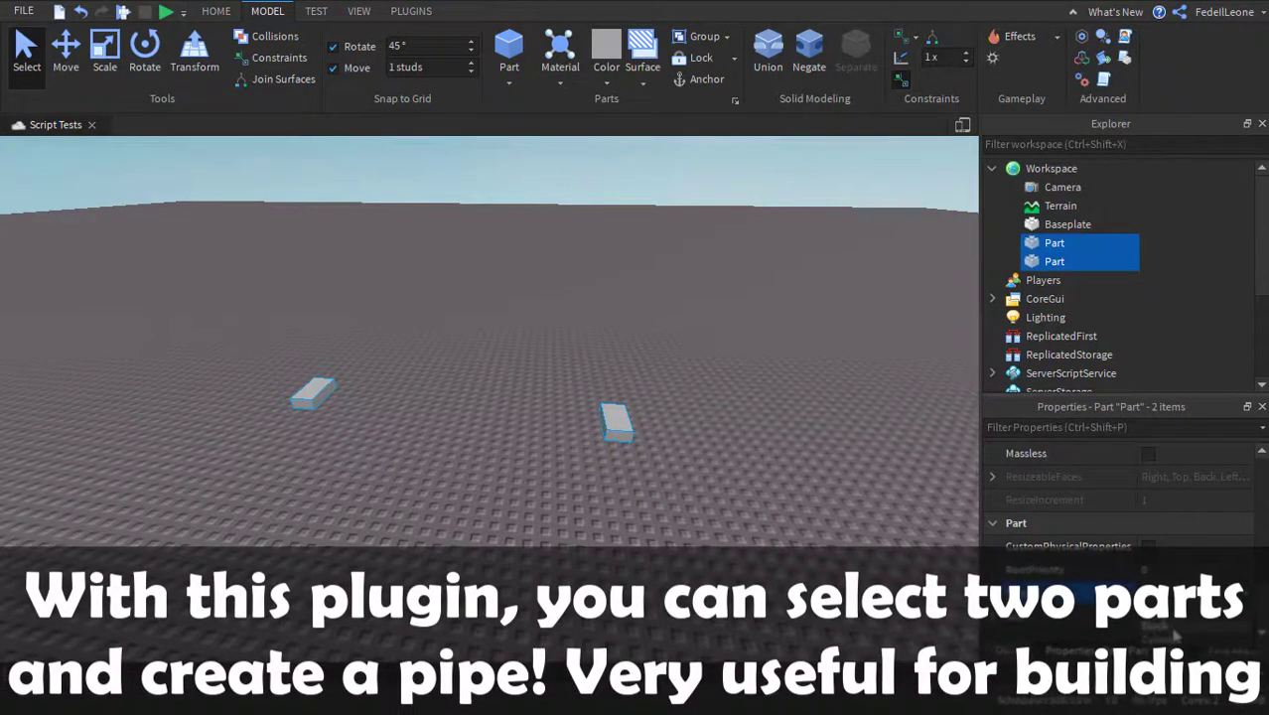
left_click(1156, 612)
left_click(851, 513)
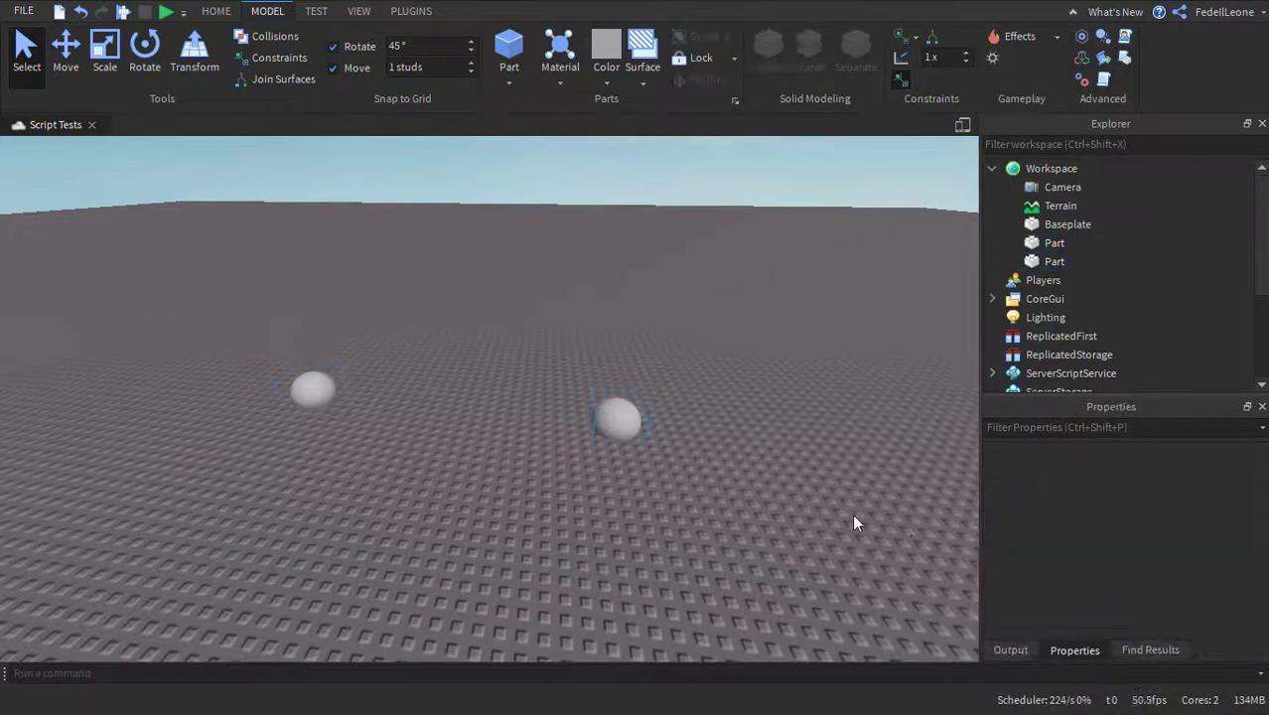
Select the two balls and connect them with a pipe using the Pipes plugin
left_click(409, 11)
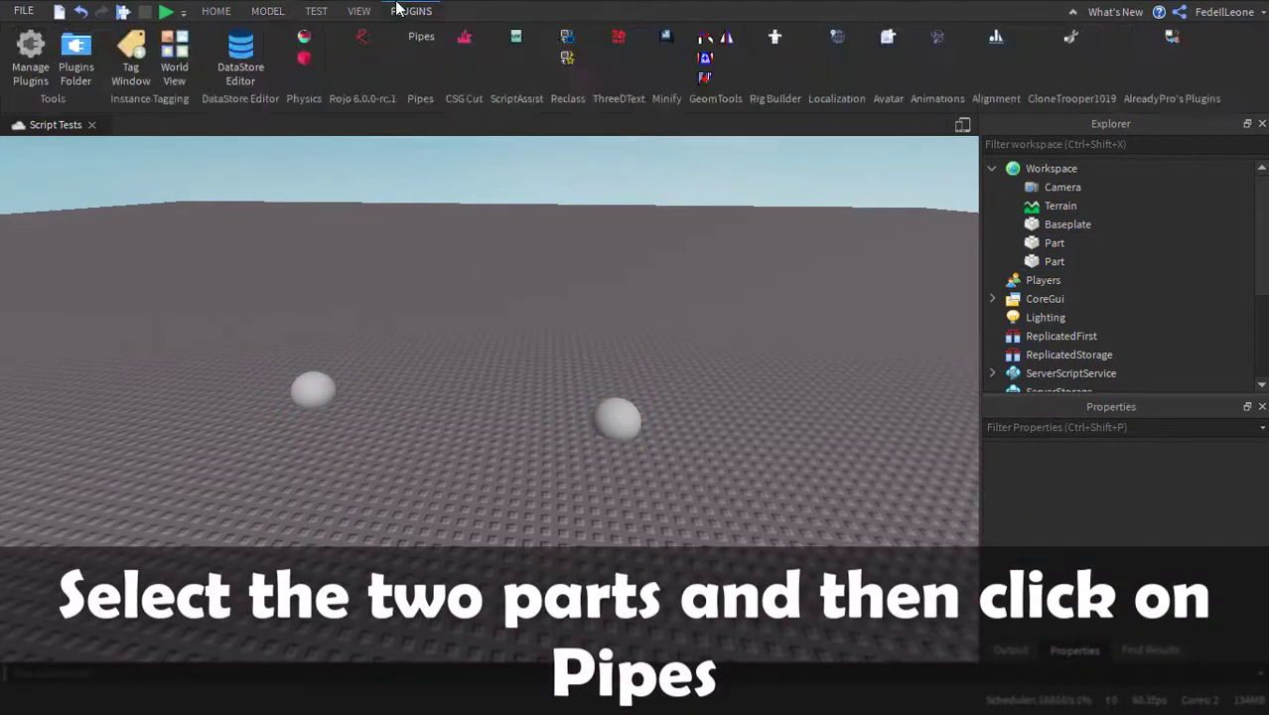
left_click(328, 384)
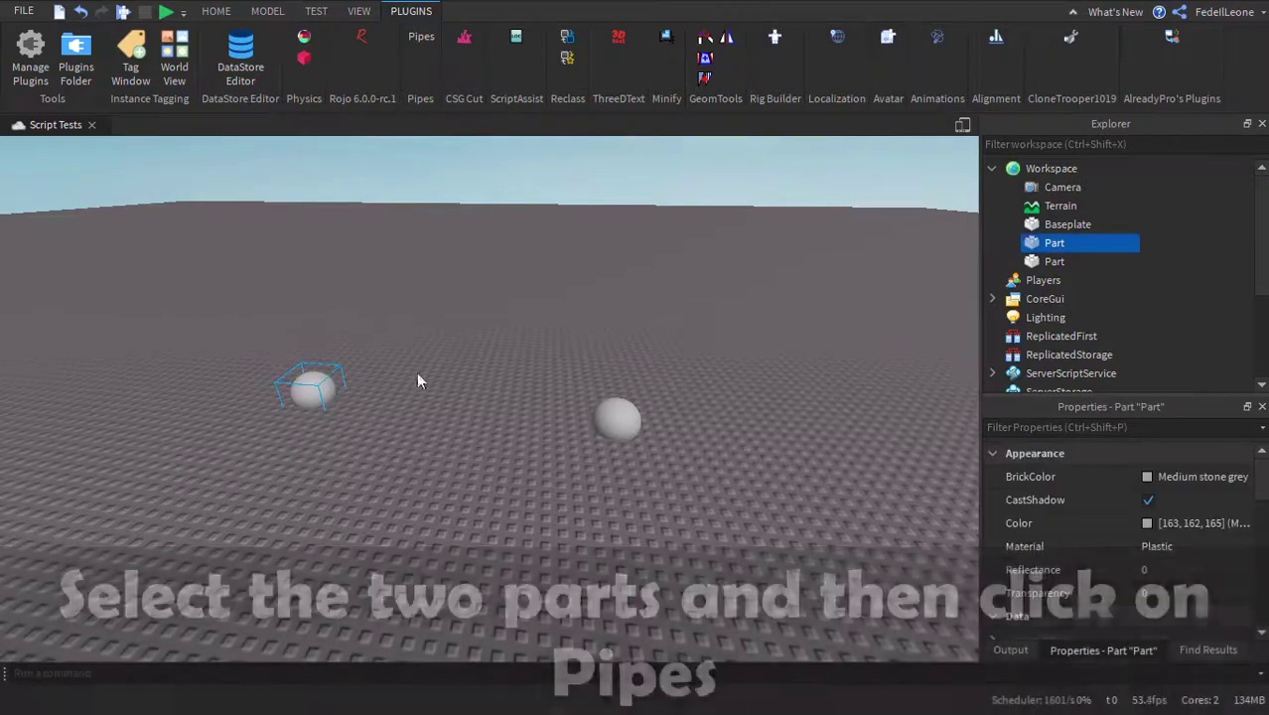
left_click(608, 415, "ctrl")
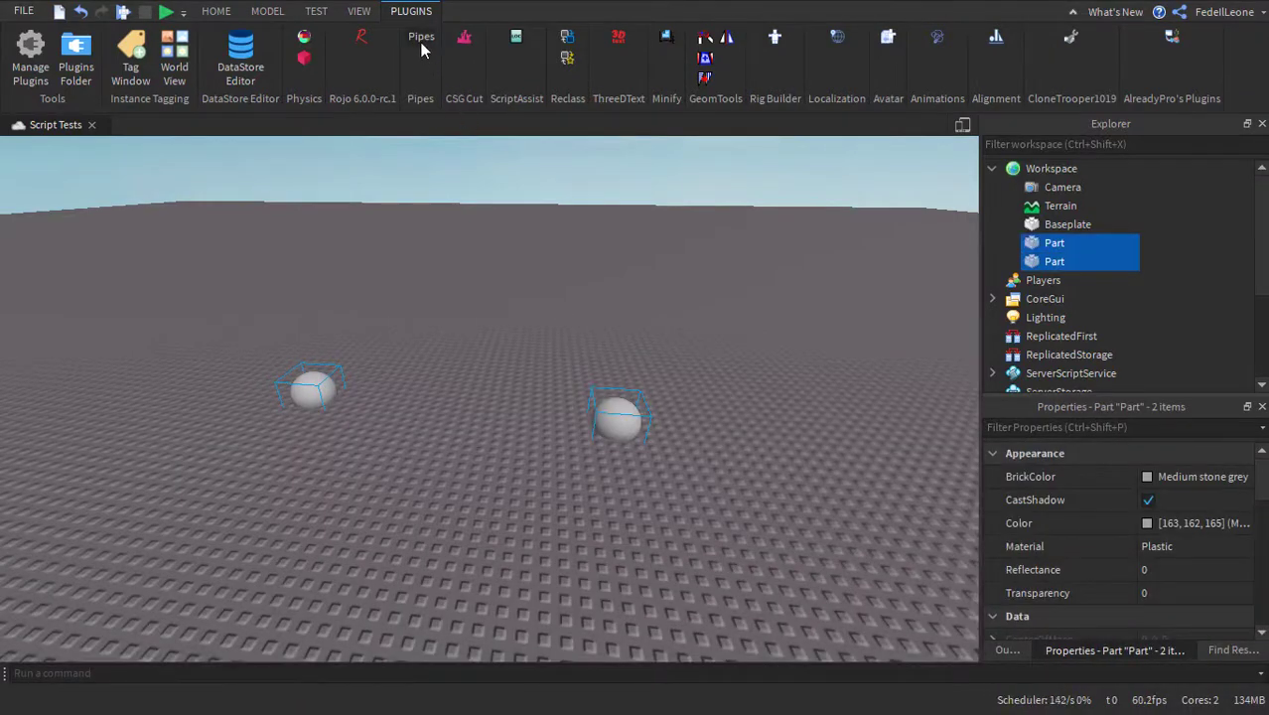
left_click(421, 40)
left_click(493, 190)
right_click_drag(493, 190, 493, 191)
Duplicate the ball at the near end of the pipe and move the copy sideways along the red axis
left_click(228, 445)
right_click_drag(229, 445, 226, 441)
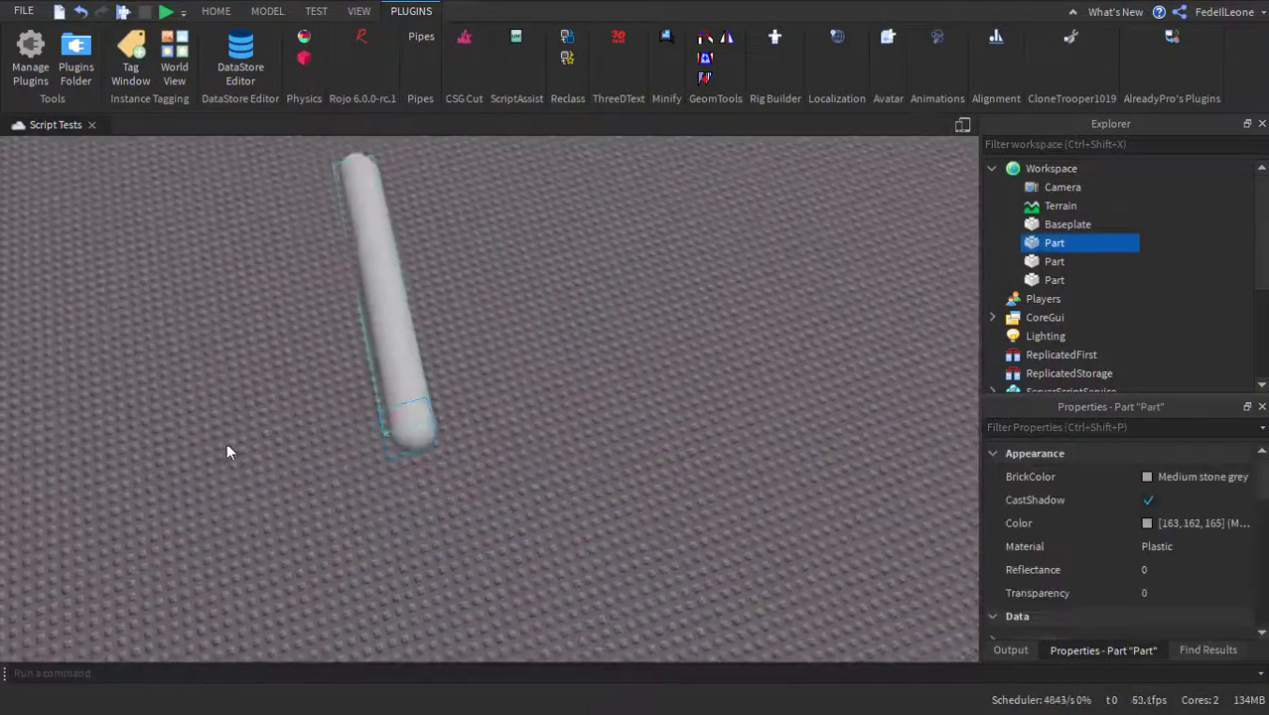
key("ctrl+d")
key("ctrl+2")
left_click_drag(495, 402, 901, 280)
Add the pipe's end ball to the selection and connect it to the duplicated ball with the Pipes plugin
left_click(420, 433, "shift")
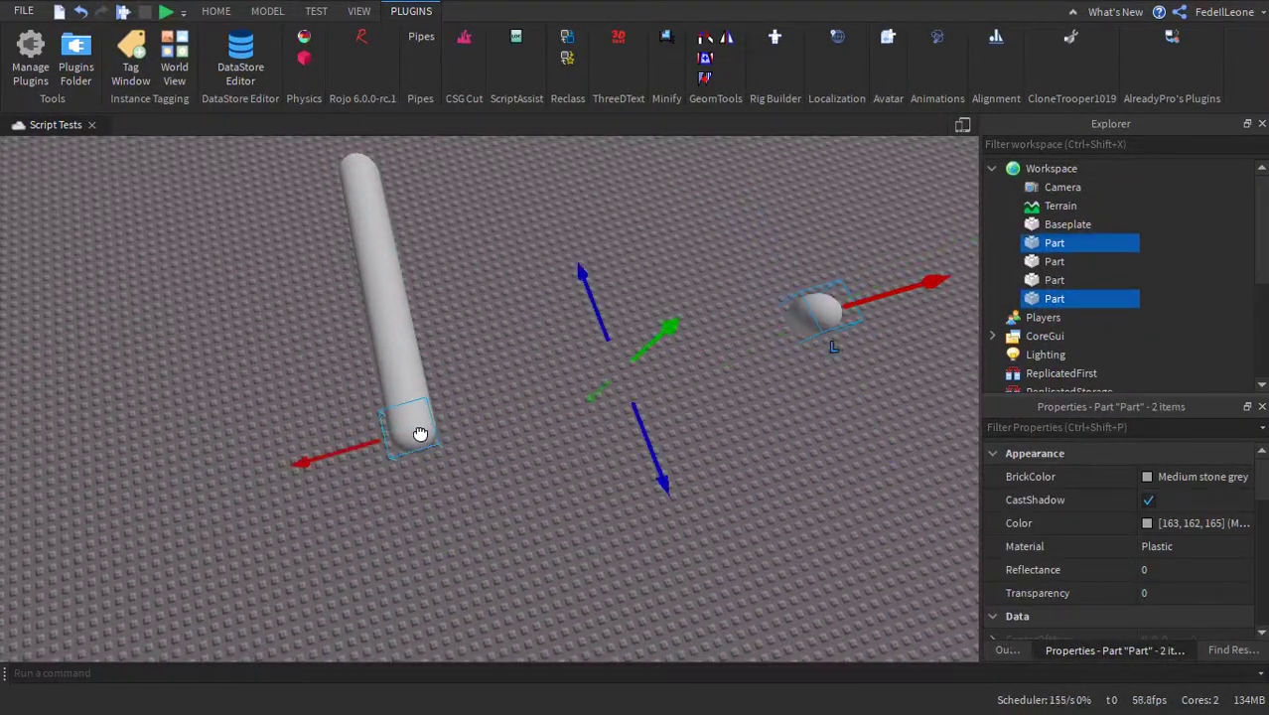
left_click(425, 35)
left_click(480, 184)
right_click_drag(481, 184, 598, 259)
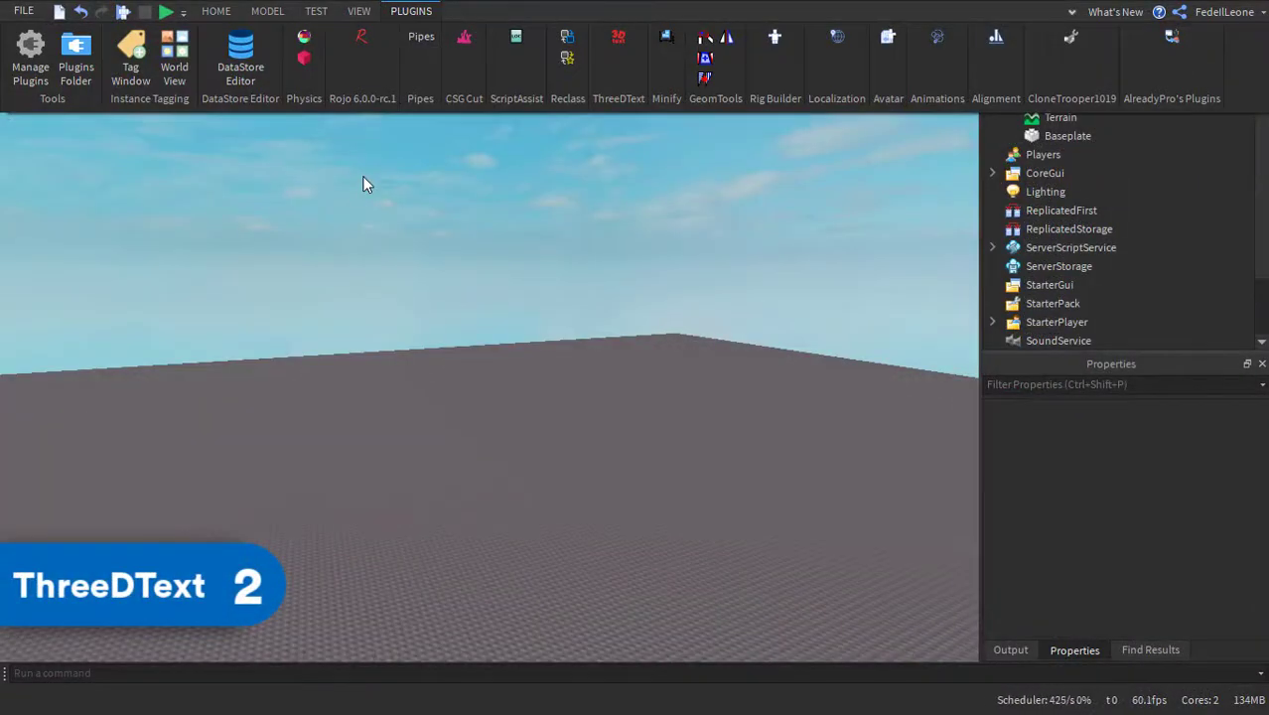
Open the ThreeDText plugin, narrow its window, and place a new text object on the baseplate with the text cursor
left_click(633, 33)
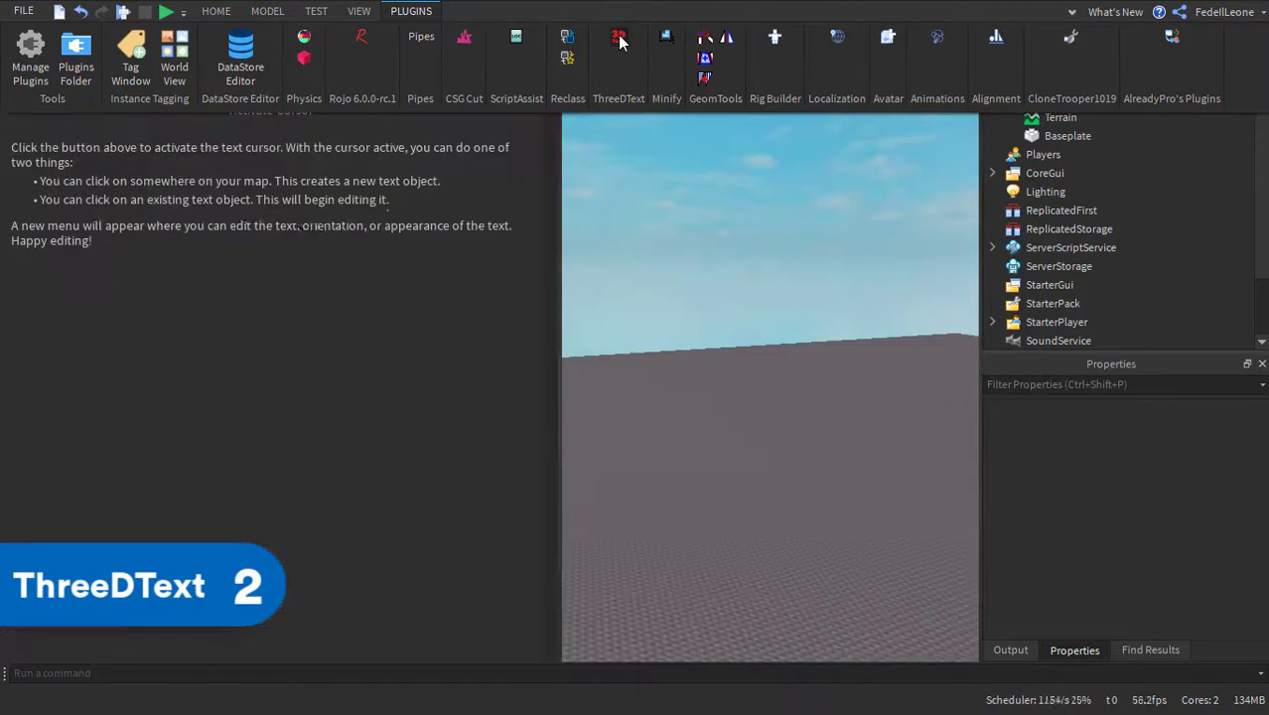
left_click_drag(563, 205, 333, 230)
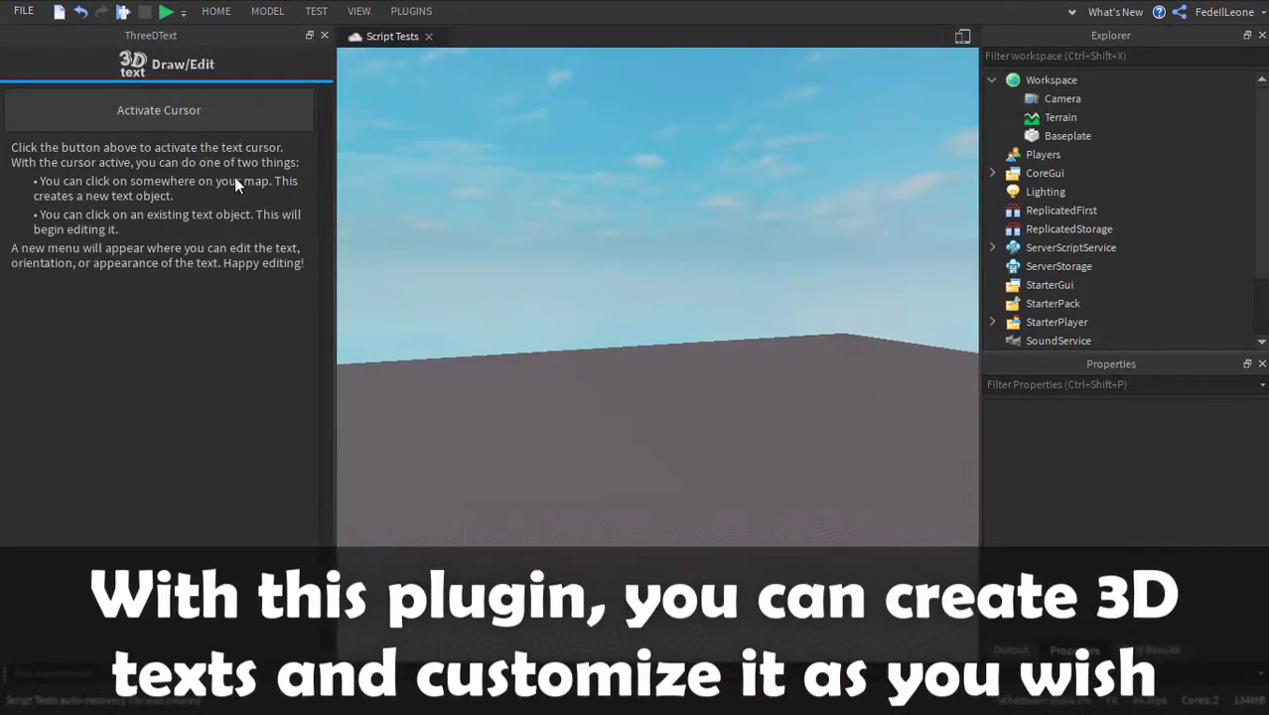
left_click(188, 115)
key("w")
right_click_drag(491, 235, 567, 224)
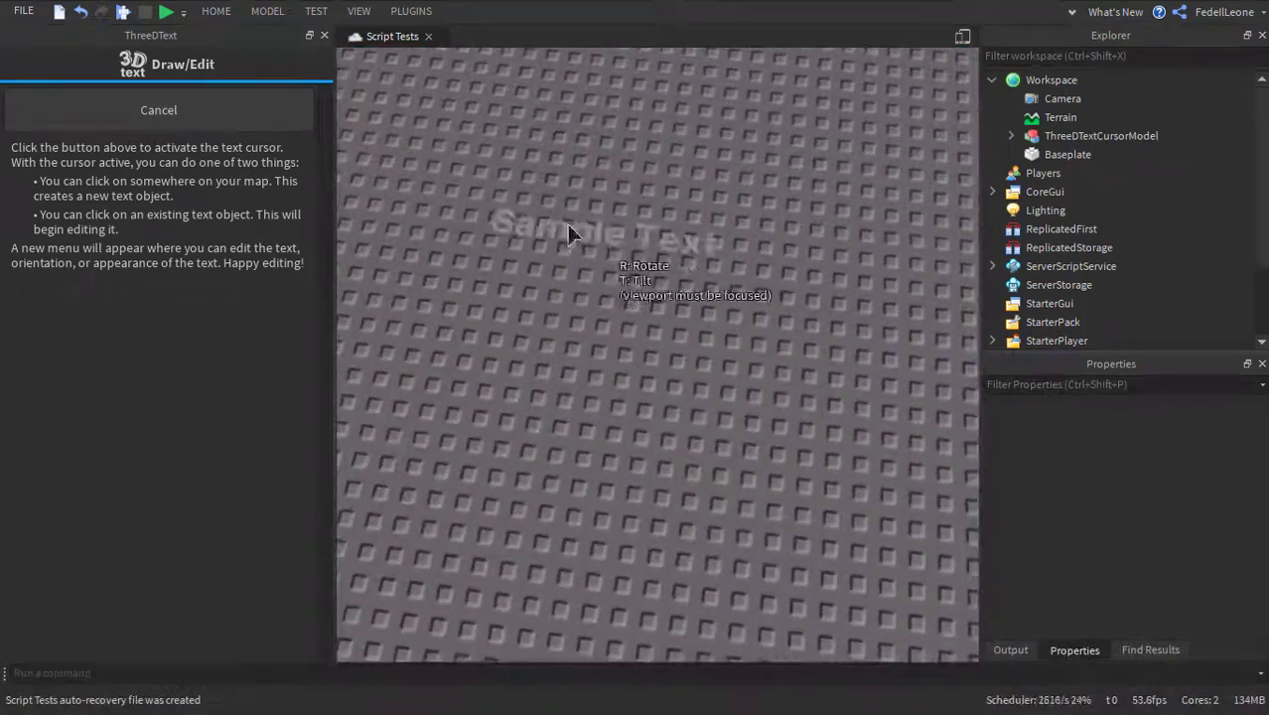
left_click(585, 266)
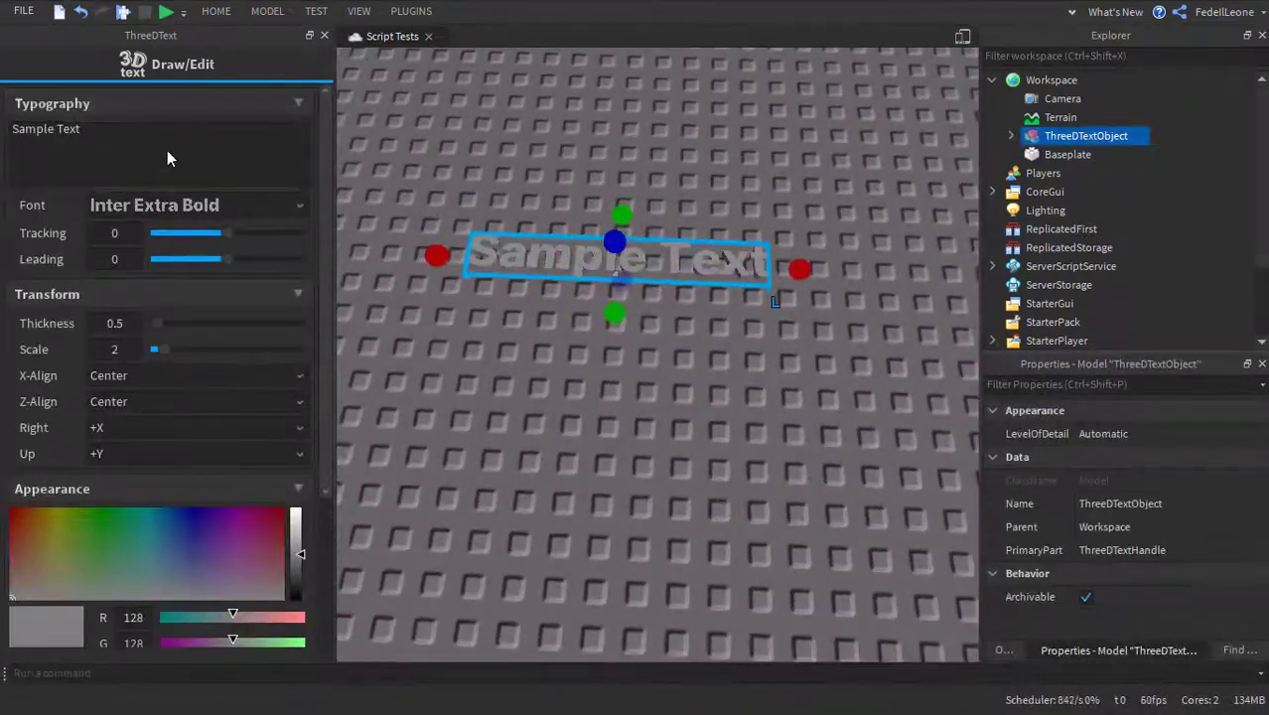
Replace the sample text of the 3D text object with "Hey hi!"
left_click(167, 150)
type("He")
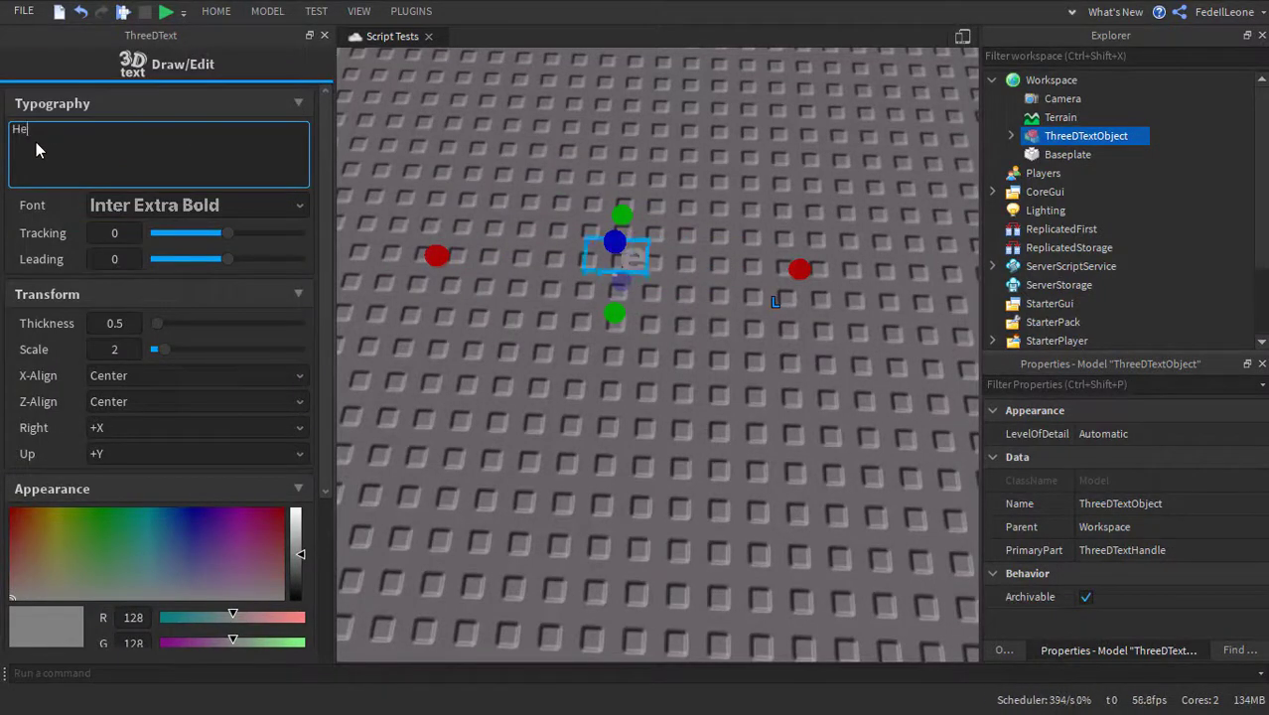
type("y hi!")
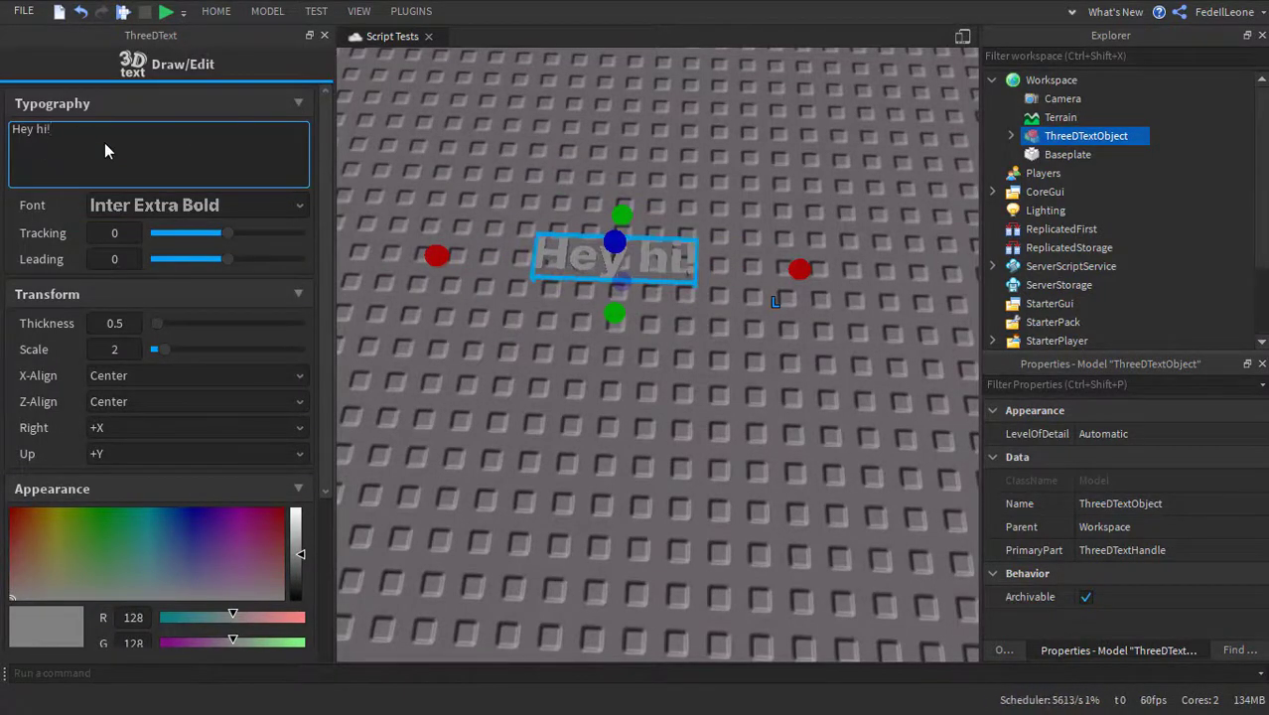
Browse the available fonts and apply the pixel-style Press Start font to the 3D text
left_click(228, 204)
mouse_move(304, 289)
left_mouse_down()
mouse_move(306, 237)
mouse_move(308, 302)
left_mouse_up()
scroll(239, 296, "down", 5)
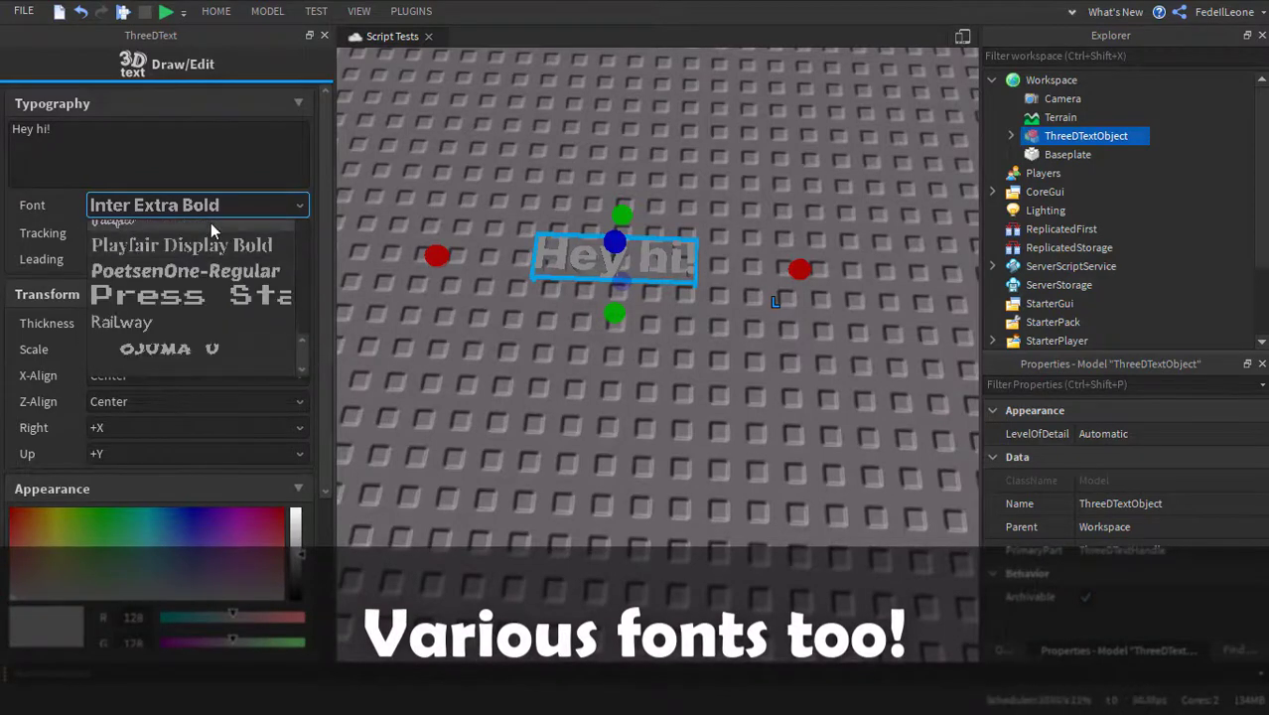
left_click(194, 300)
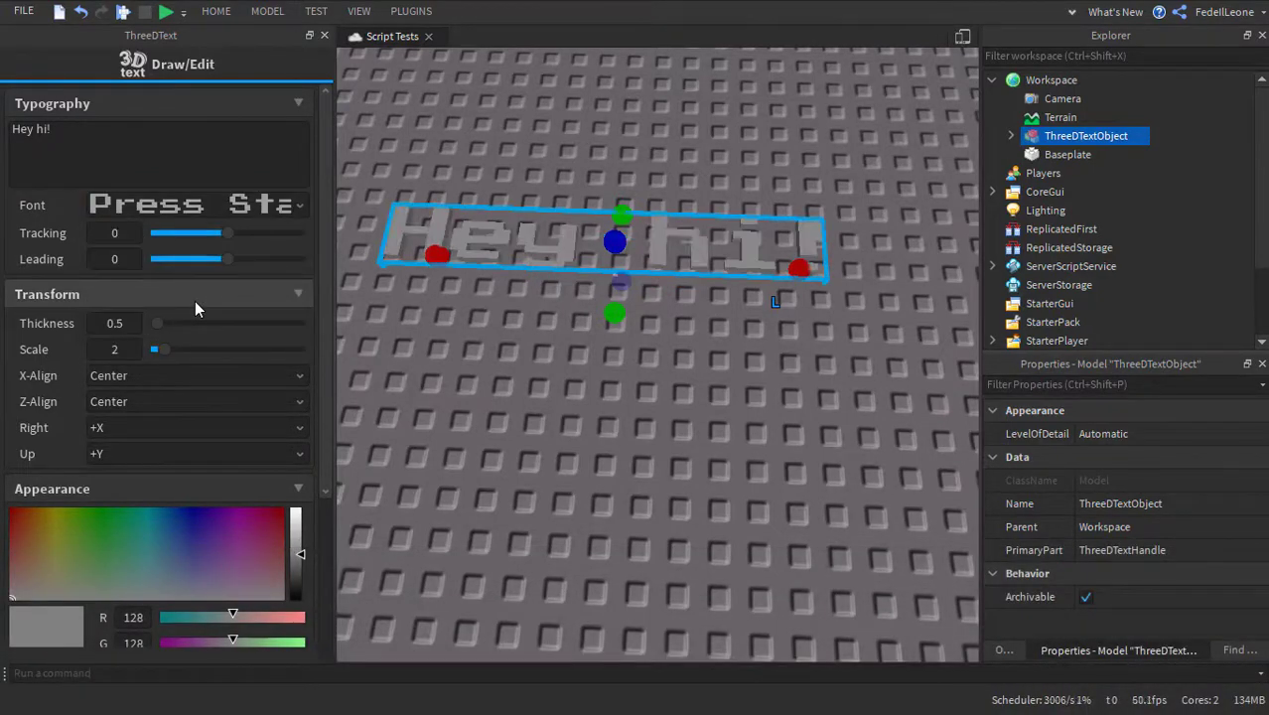
Color the 3D text dark red (128, 1, 1) and set its thickness to 1.7 and scale to 4
left_click_drag(171, 528, 3, 512)
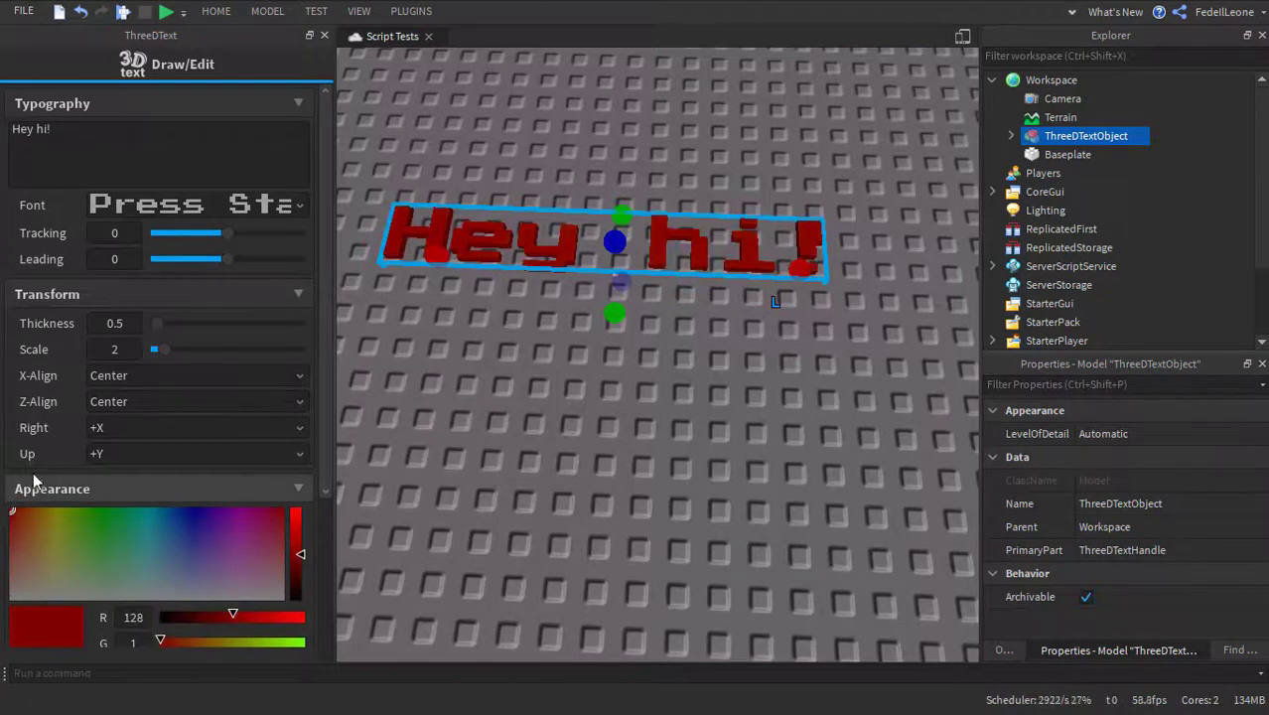
left_click_drag(156, 323, 186, 349)
scroll(522, 252, "down", 5)
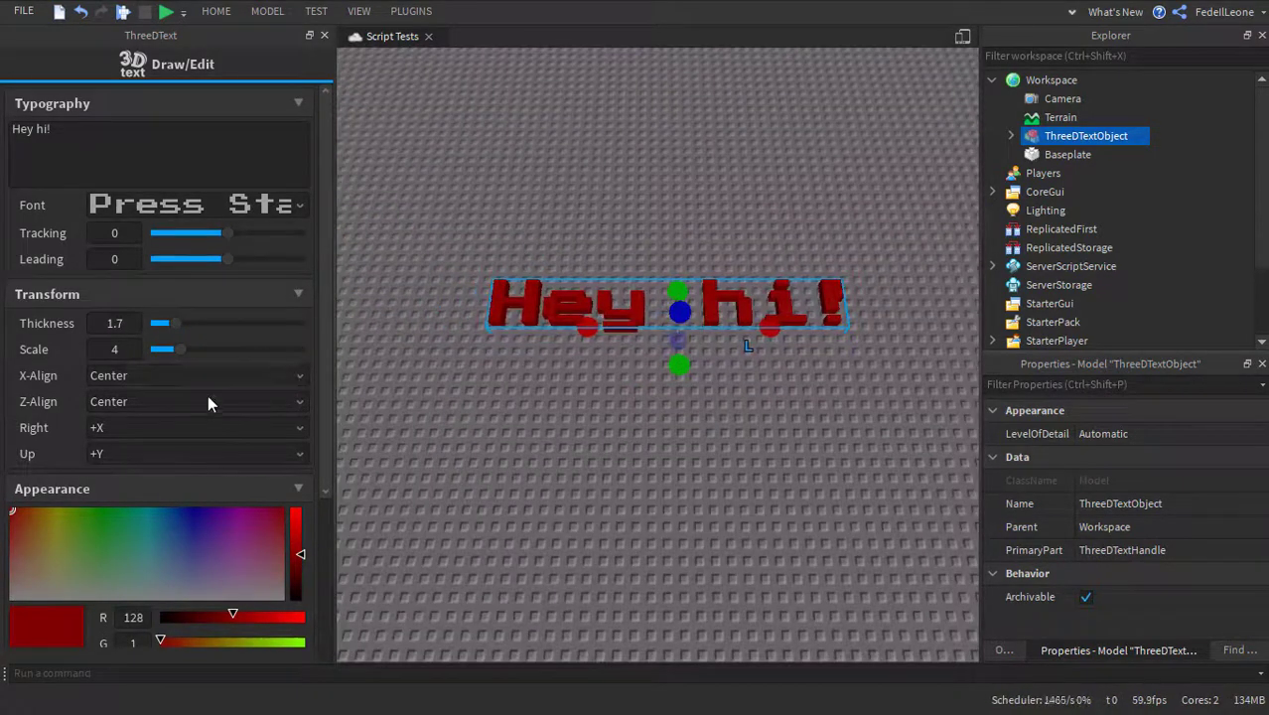
Try the Slate material on the 3D text, inspect it up close, and pick from the materials again
scroll(207, 394, "down", 4)
left_click(142, 484)
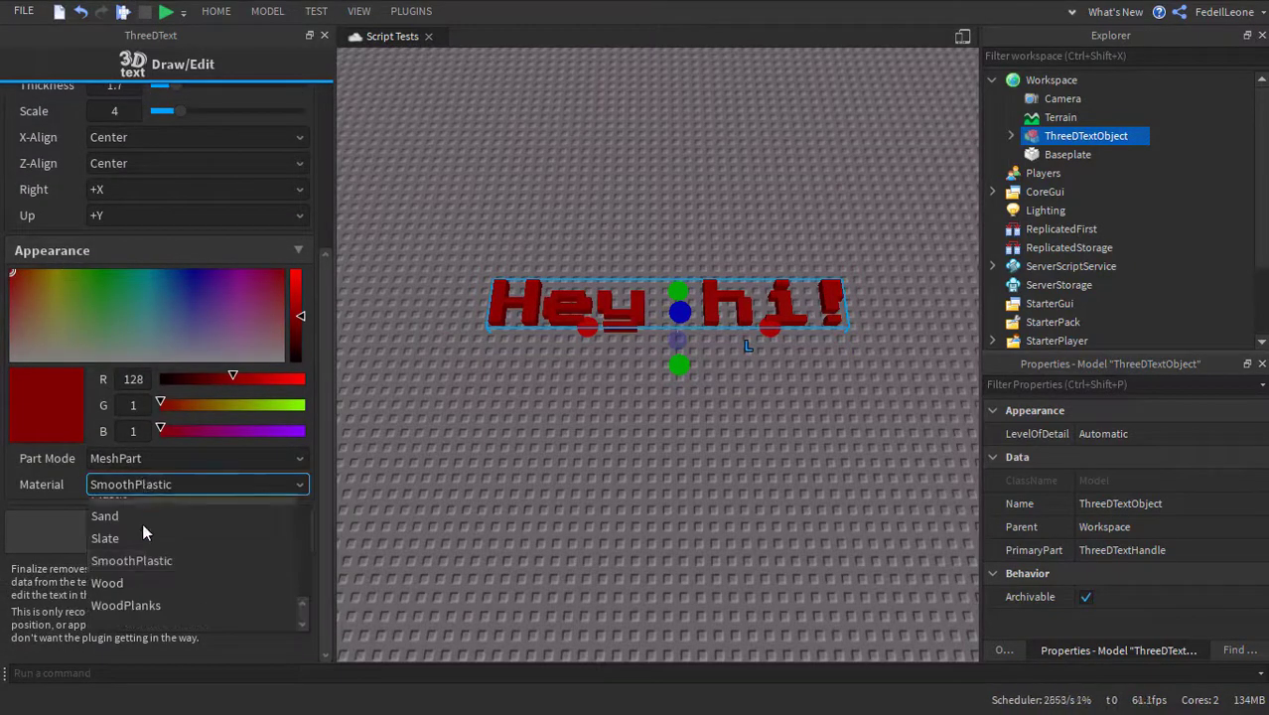
left_click(142, 528)
scroll(575, 354, "up", 5)
left_click(149, 484)
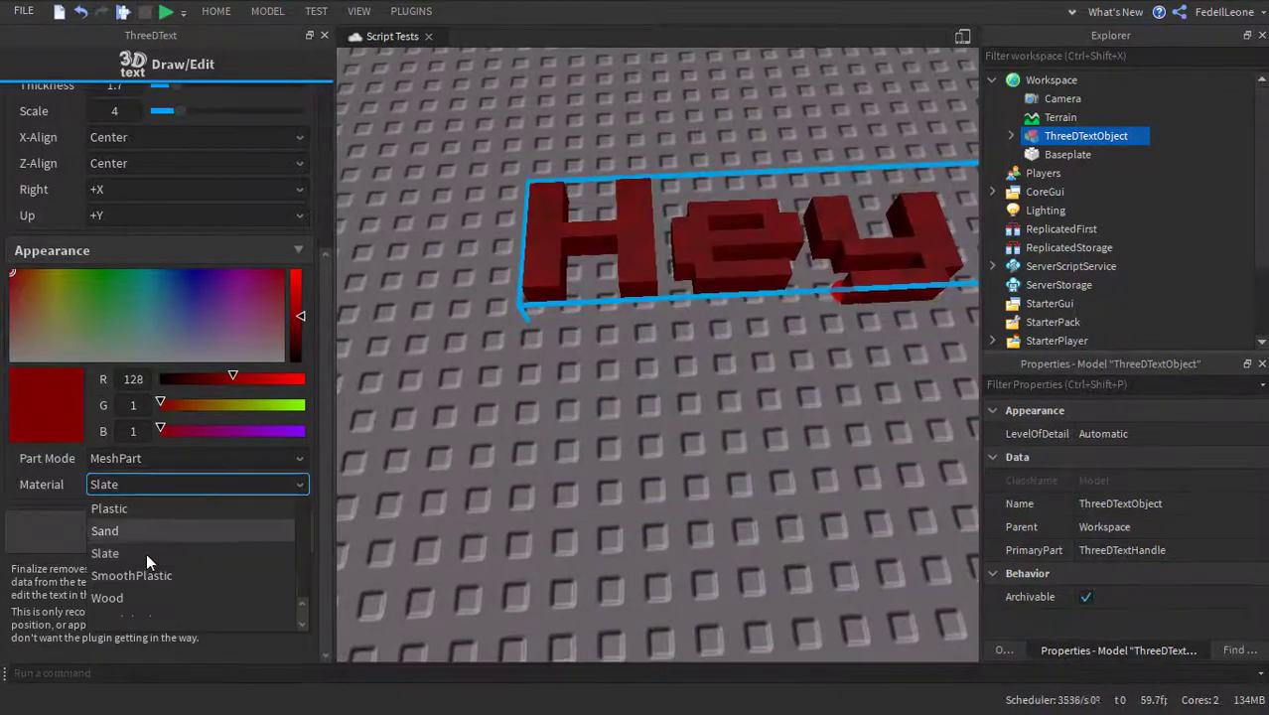
left_click(144, 564)
Finalize the 3D text and close the ThreeDText plugin
scroll(541, 413, "down", 6)
left_click(192, 534)
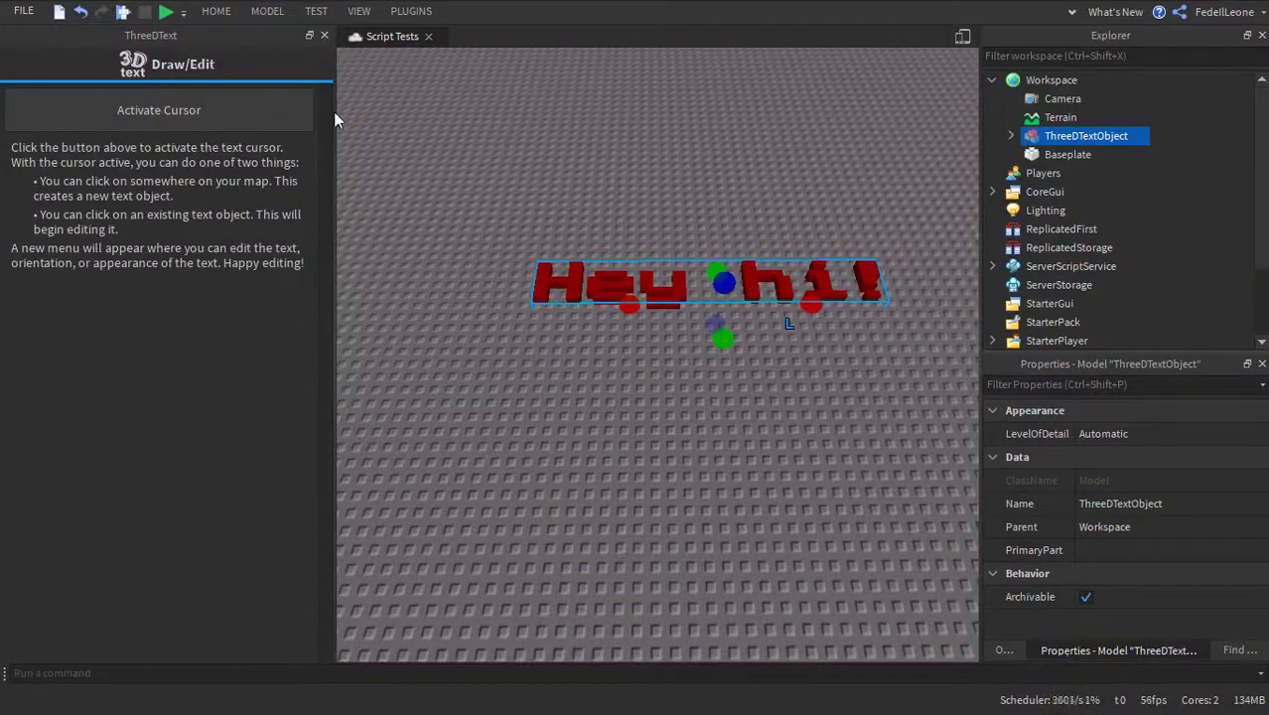
left_click(324, 37)
Deselect the finished "Hey hi!" text and examine it from different angles
left_click(481, 156)
key("w")
right_click_drag(482, 163, 481, 162)
key("s")
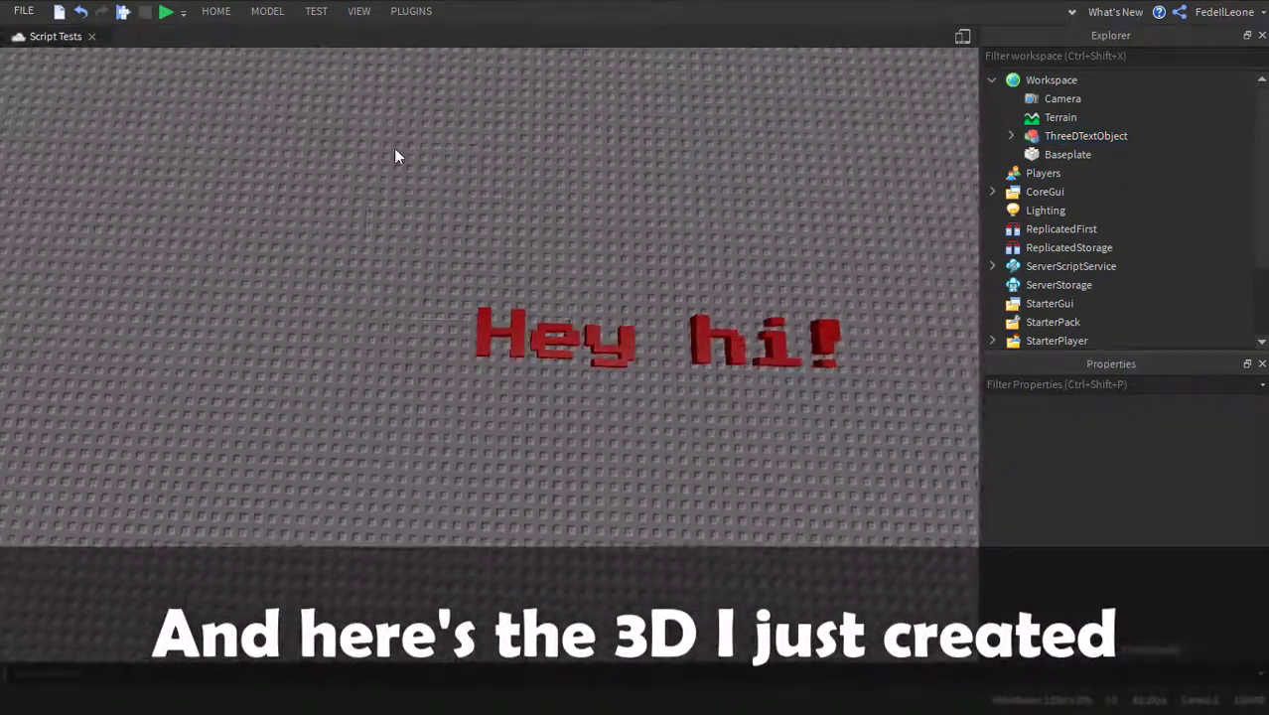
left_click_drag(367, 148, 902, 453)
right_click_drag(767, 378, 706, 336)
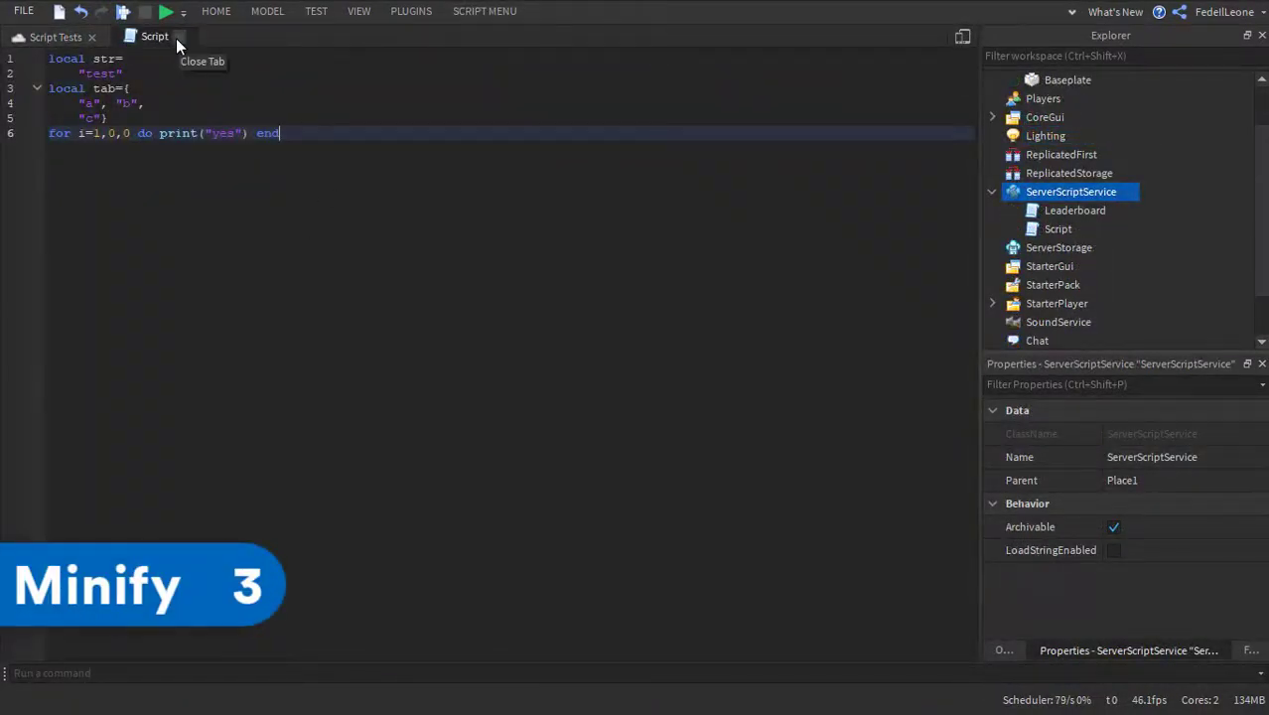
Review the badly indented code in Script and close the script
key("shift+Up")
left_click_drag(134, 69, 63, 22)
left_click(298, 149)
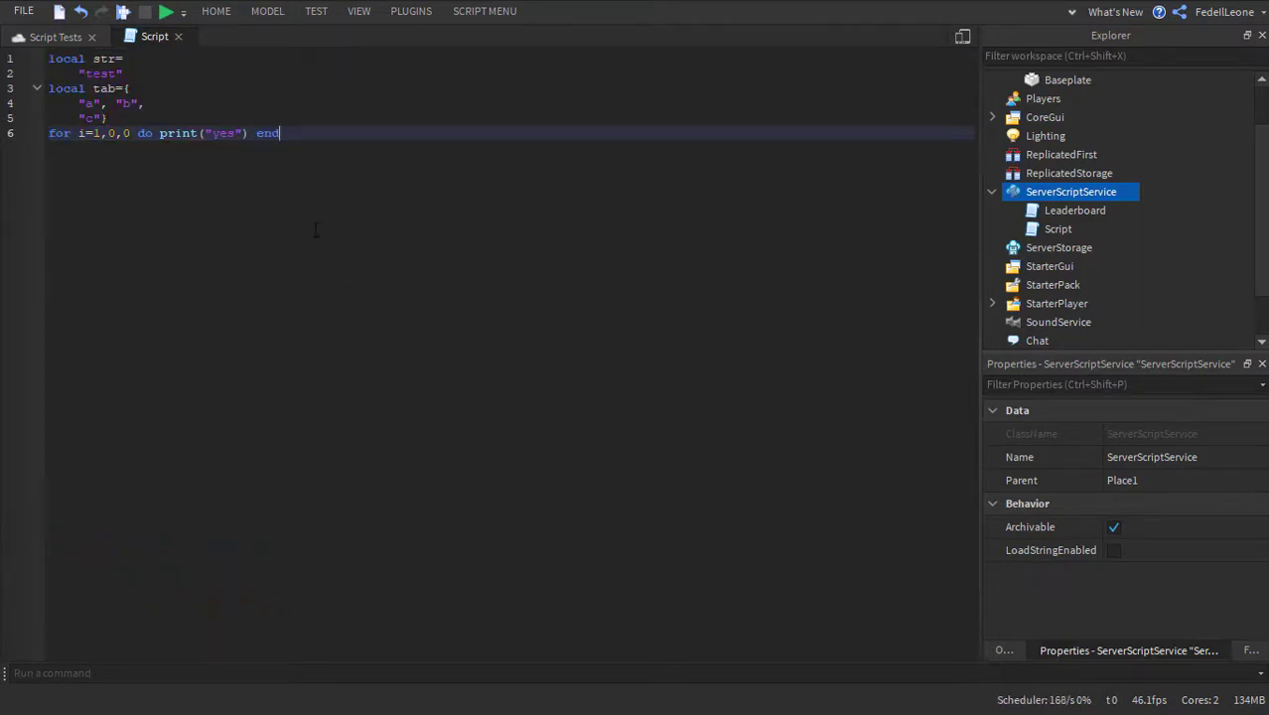
left_click(178, 36)
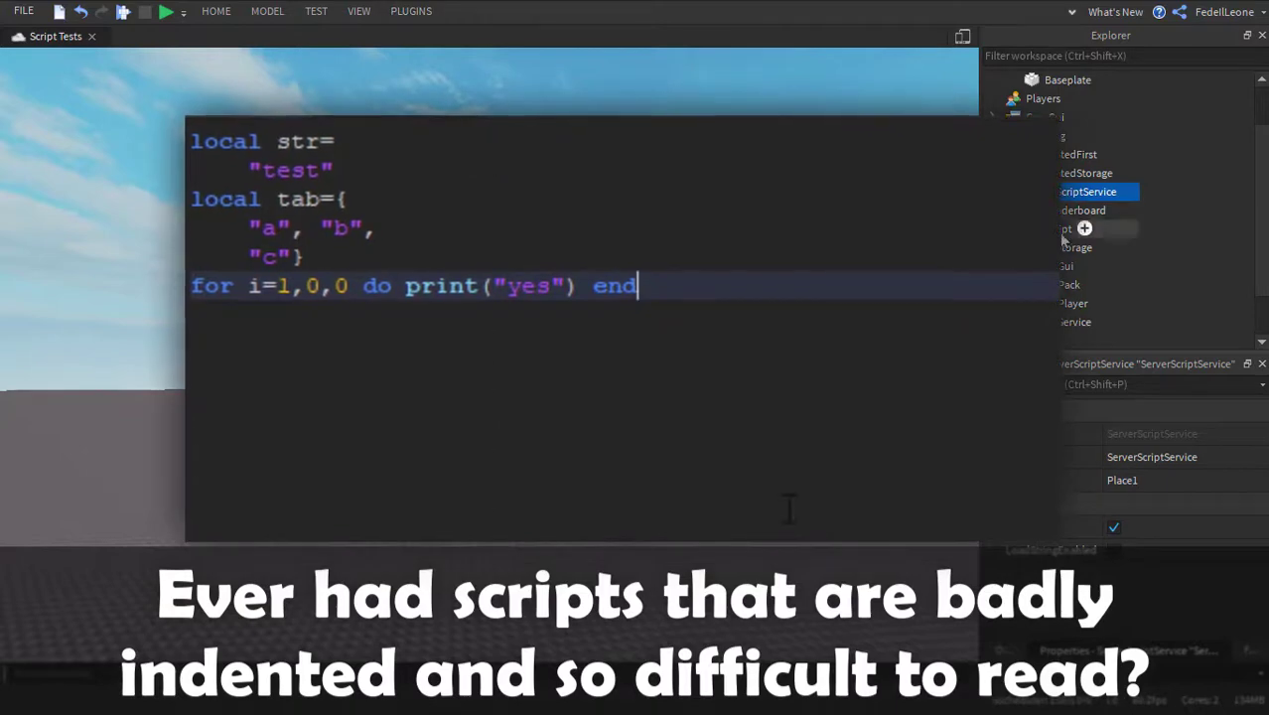
Beautify Script in ServerScriptService with the Minify plugin, leaving all the beautify options unchecked
left_click(1058, 228)
left_click(410, 11)
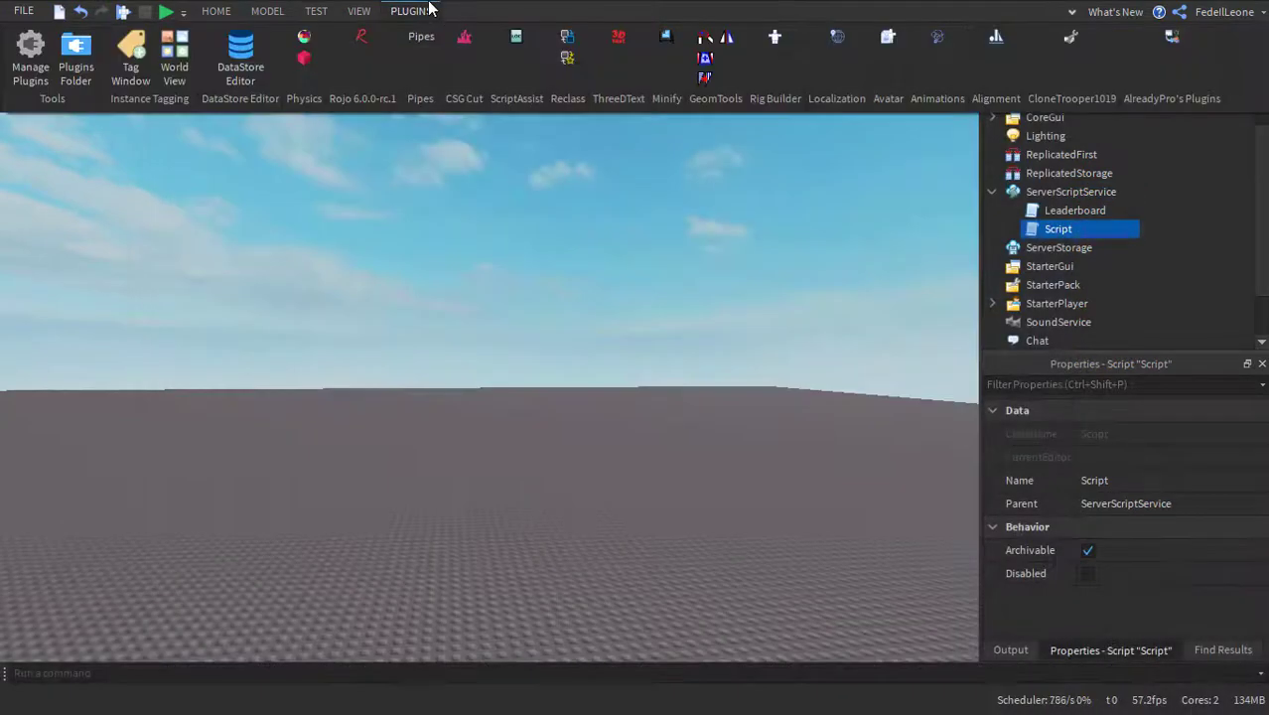
left_click(667, 37)
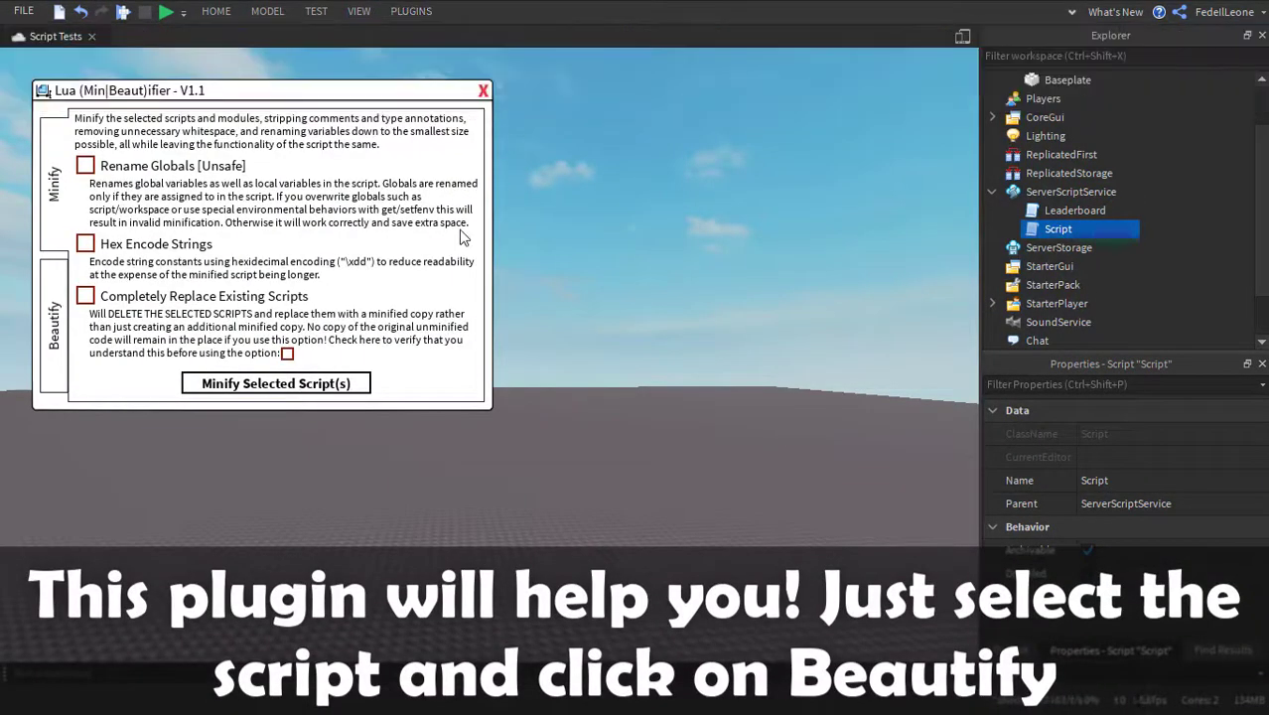
left_click(45, 298)
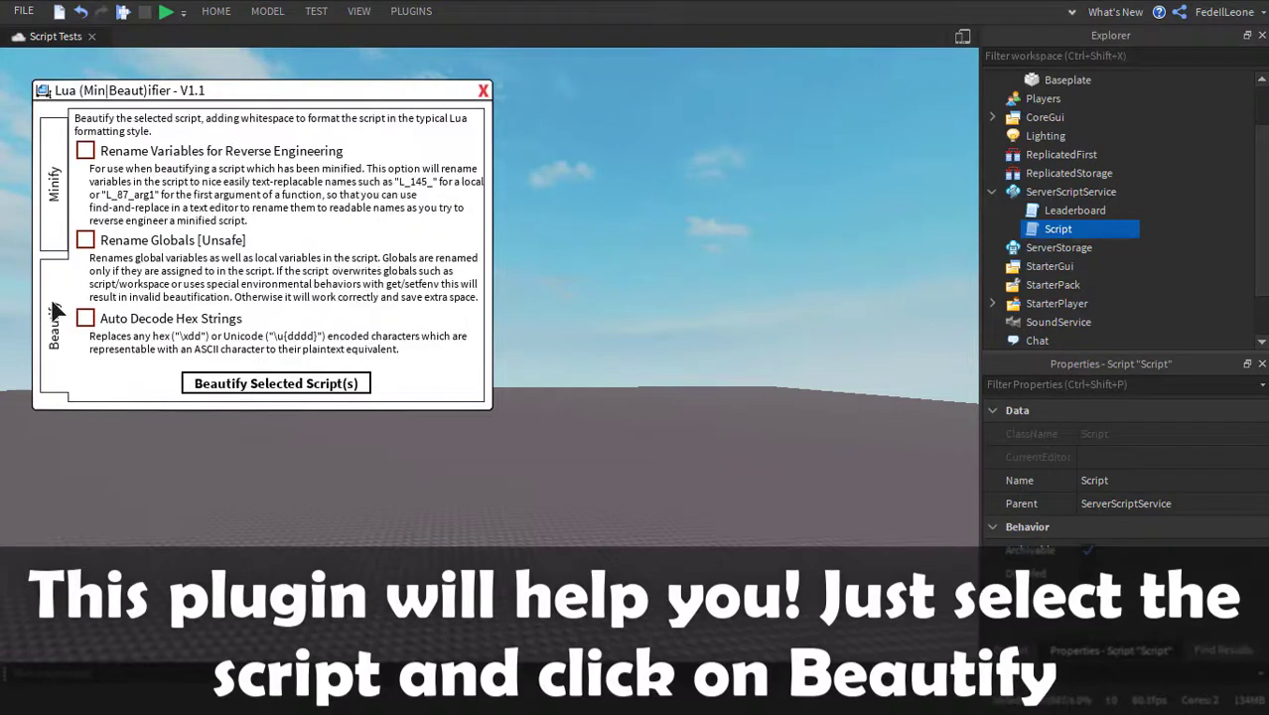
left_click(297, 389)
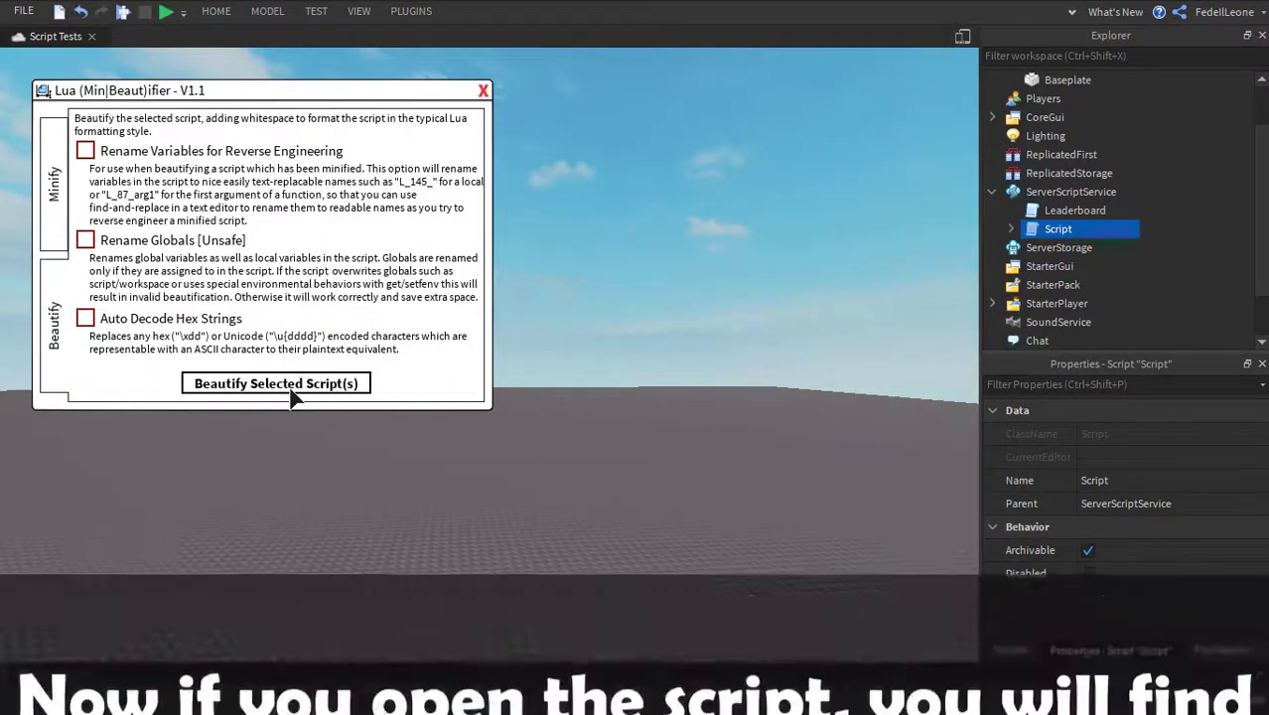
Open Beautified_Script under Script and review the formatting of its code
left_click(1011, 229)
double_click(1070, 251)
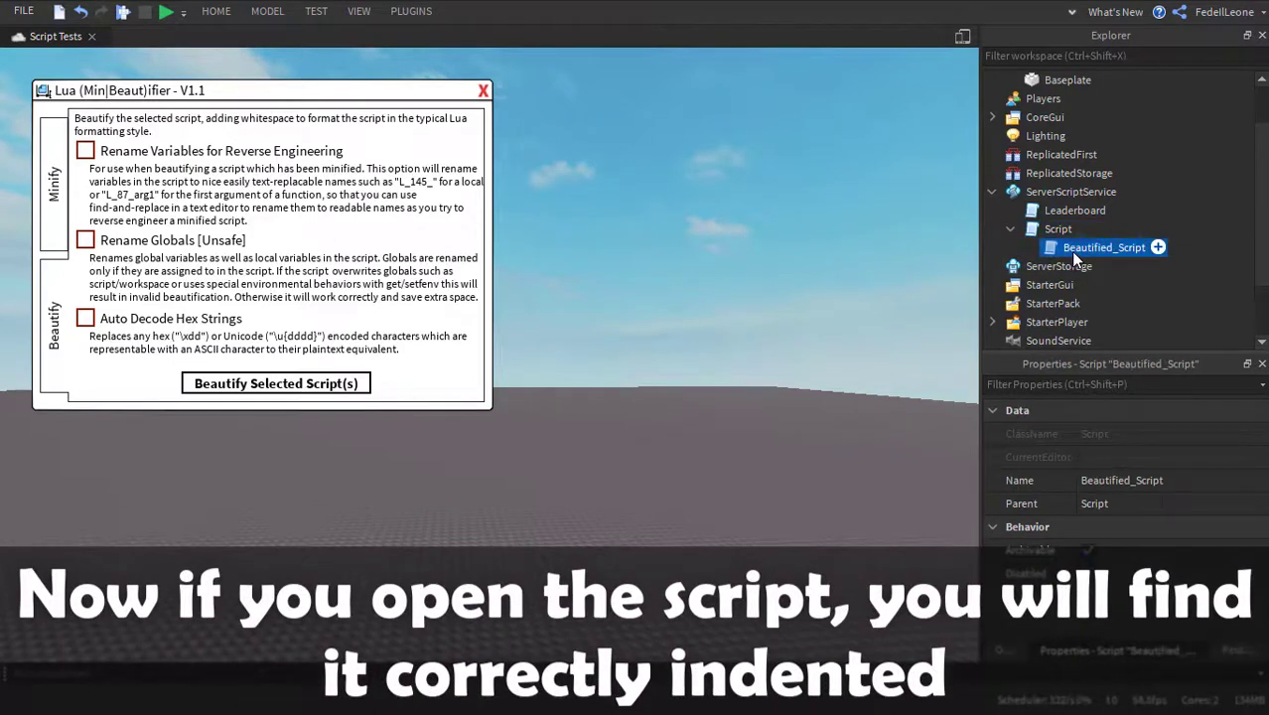
left_click_drag(448, 340, 53, 58)
left_click(199, 268)
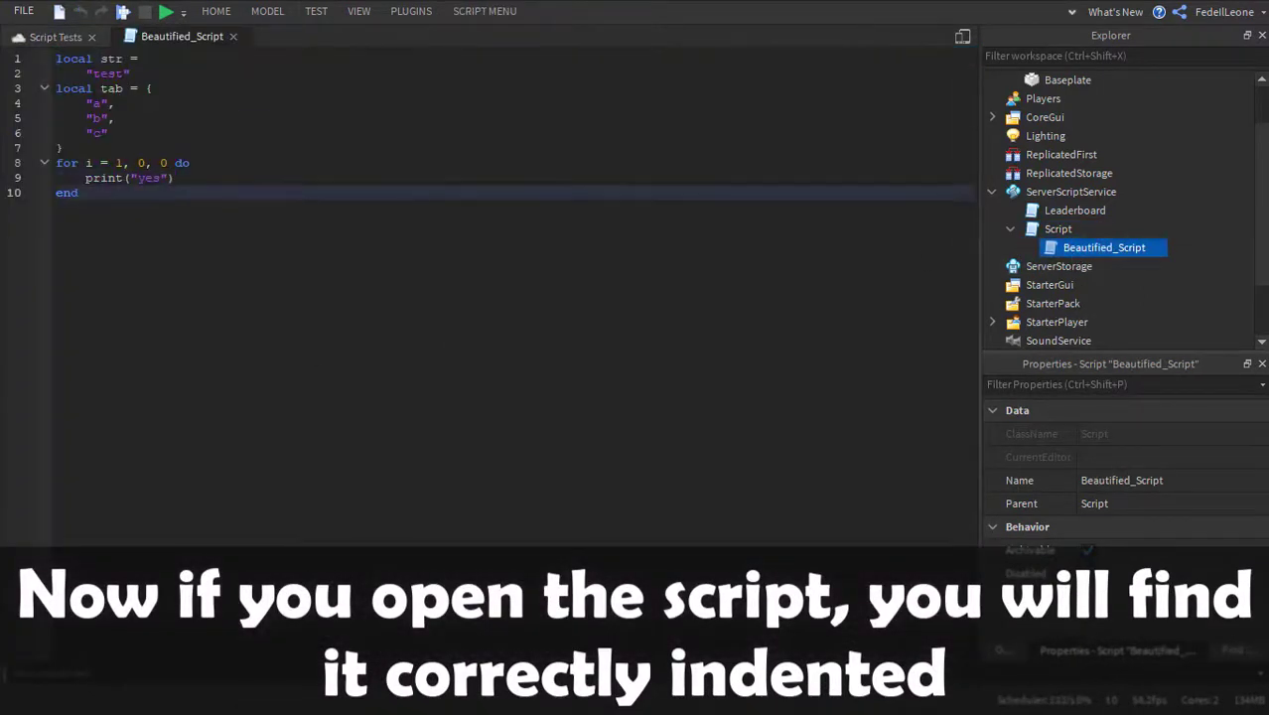
Minify Beautified_Script with the Minify plugin, leaving all the minify options unchecked, and open the minified copy
left_click(1057, 229)
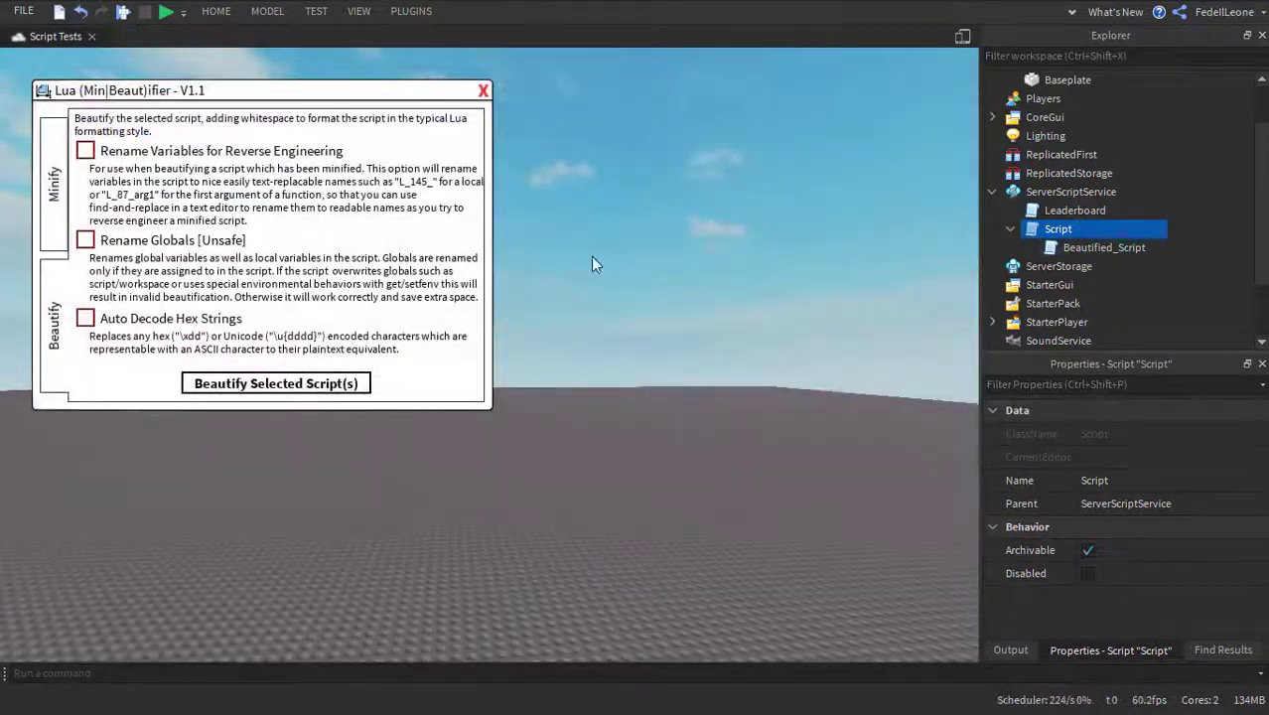
left_click(56, 184)
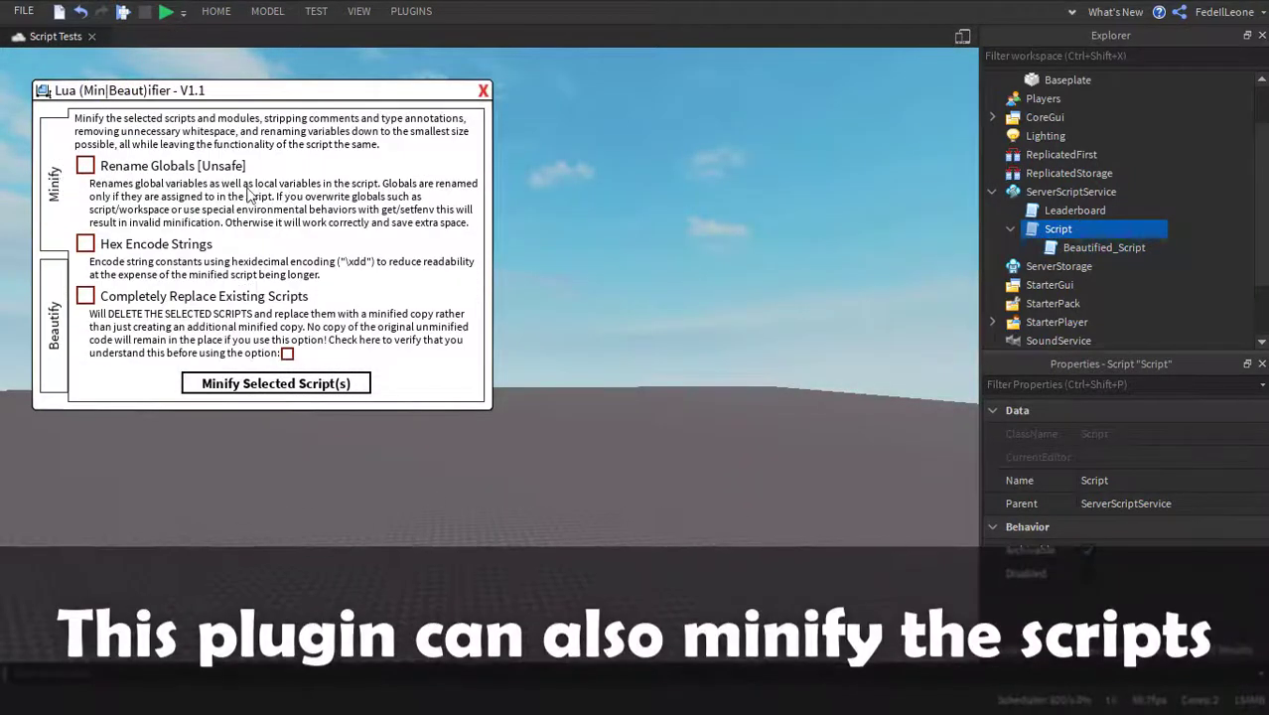
left_click(1053, 248)
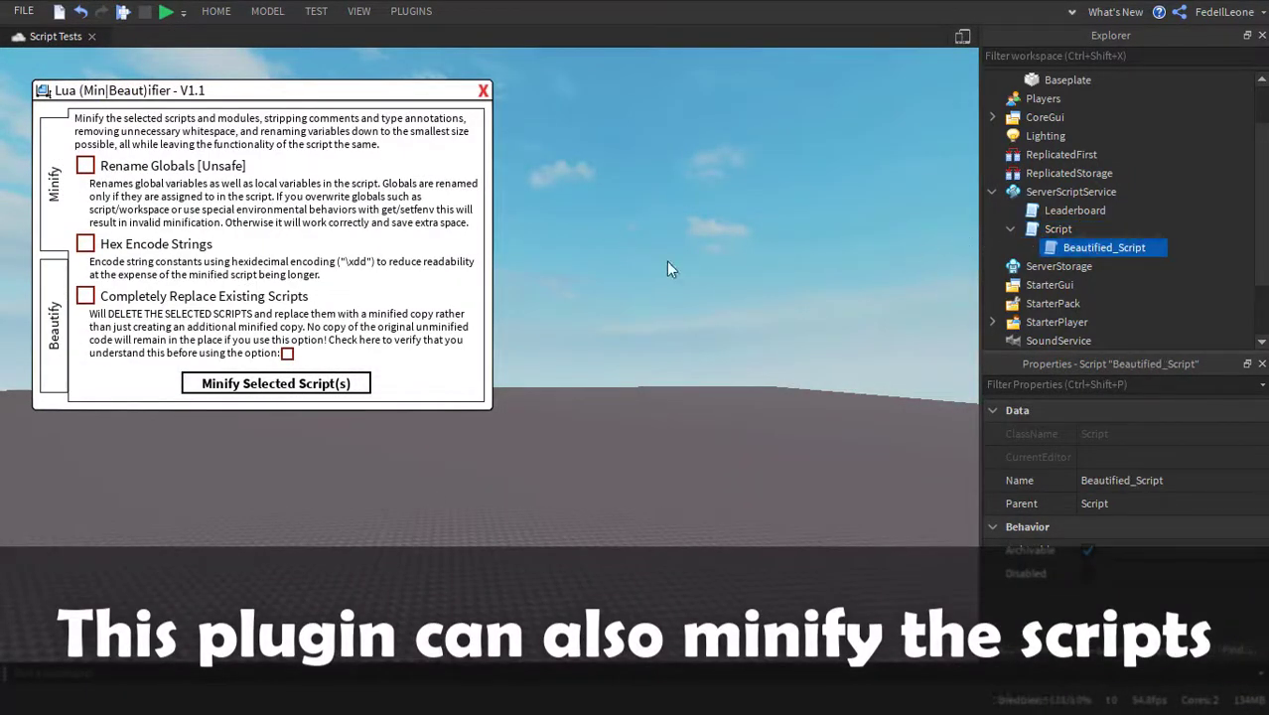
left_click(357, 383)
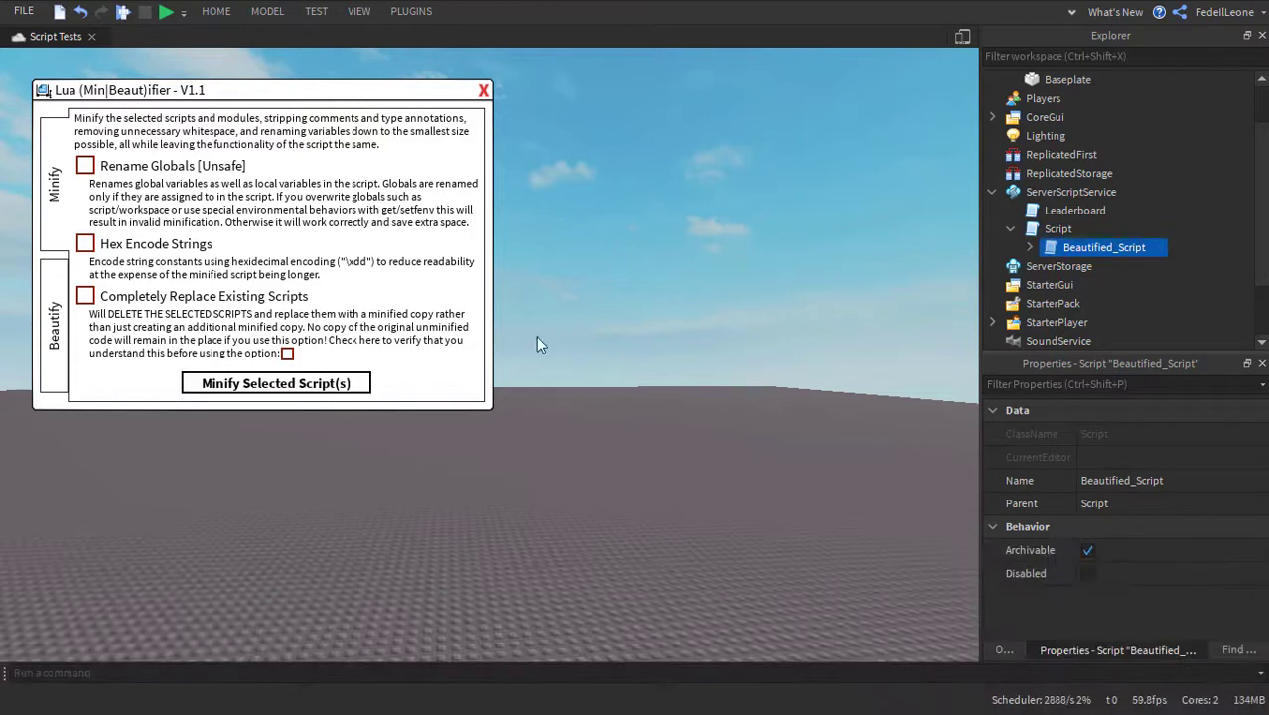
double_click(1056, 264)
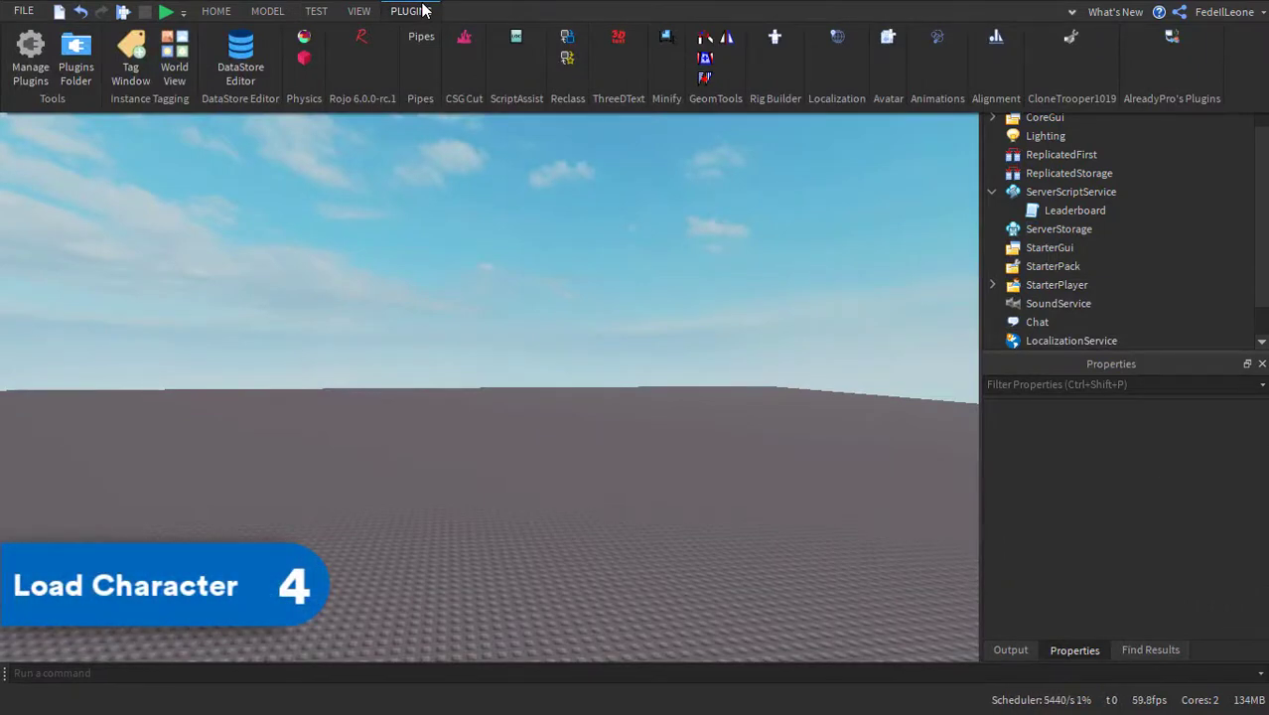
Spawn an R15 character of Builderman with the Load Character plugin
left_click(1168, 45)
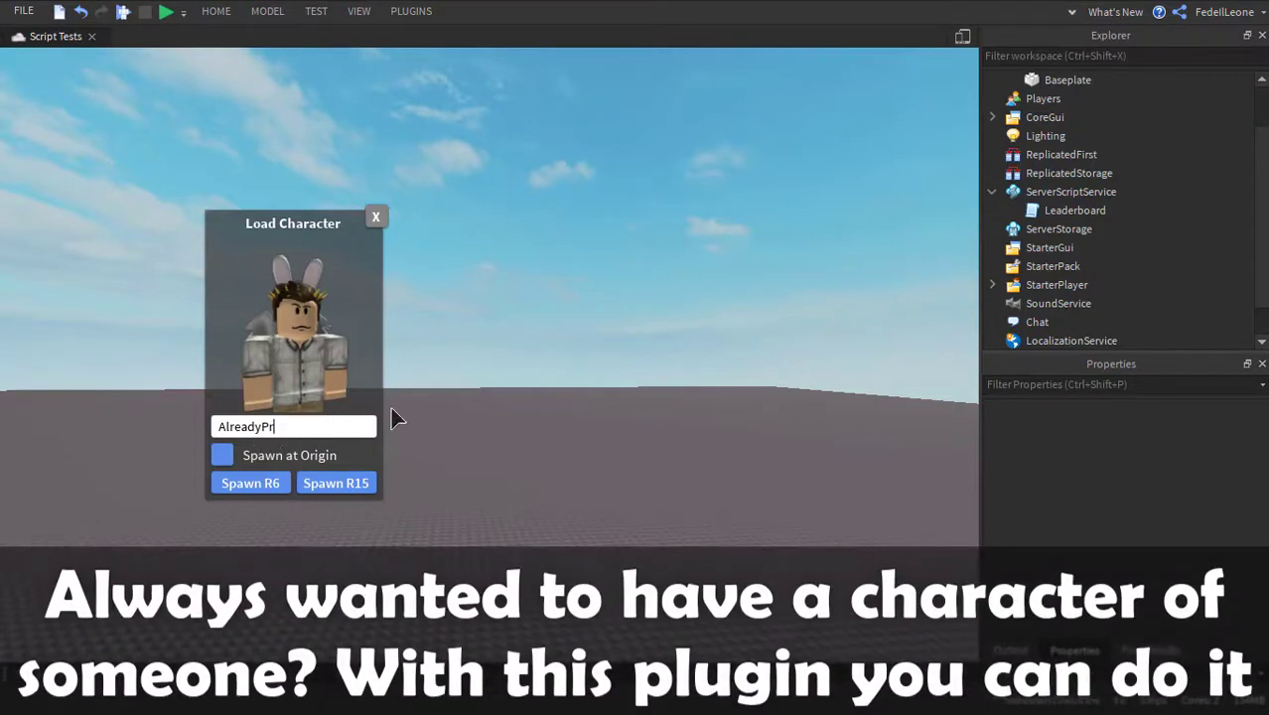
key("BackSpace")
key("BackSpace")
key("BackSpace")
key("BackSpace")
key("BackSpace")
key("BackSpace")
key("BackSpace")
key("BackSpace")
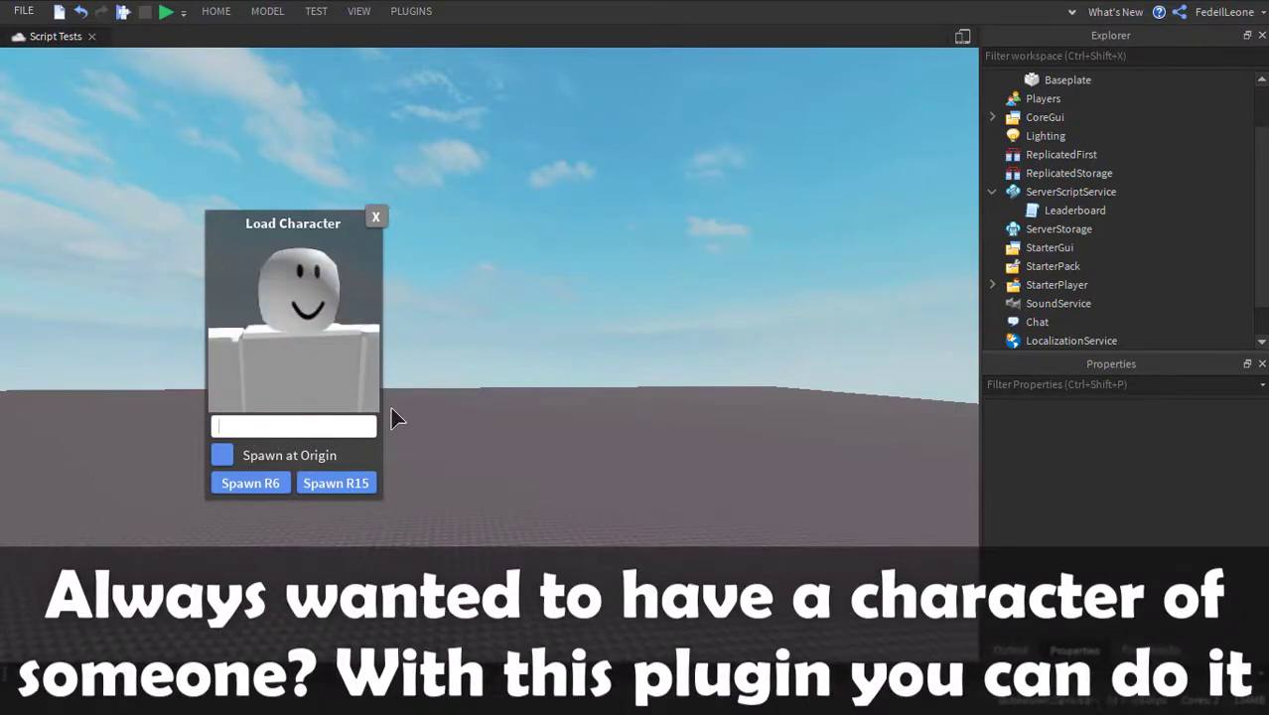
type("Builderman")
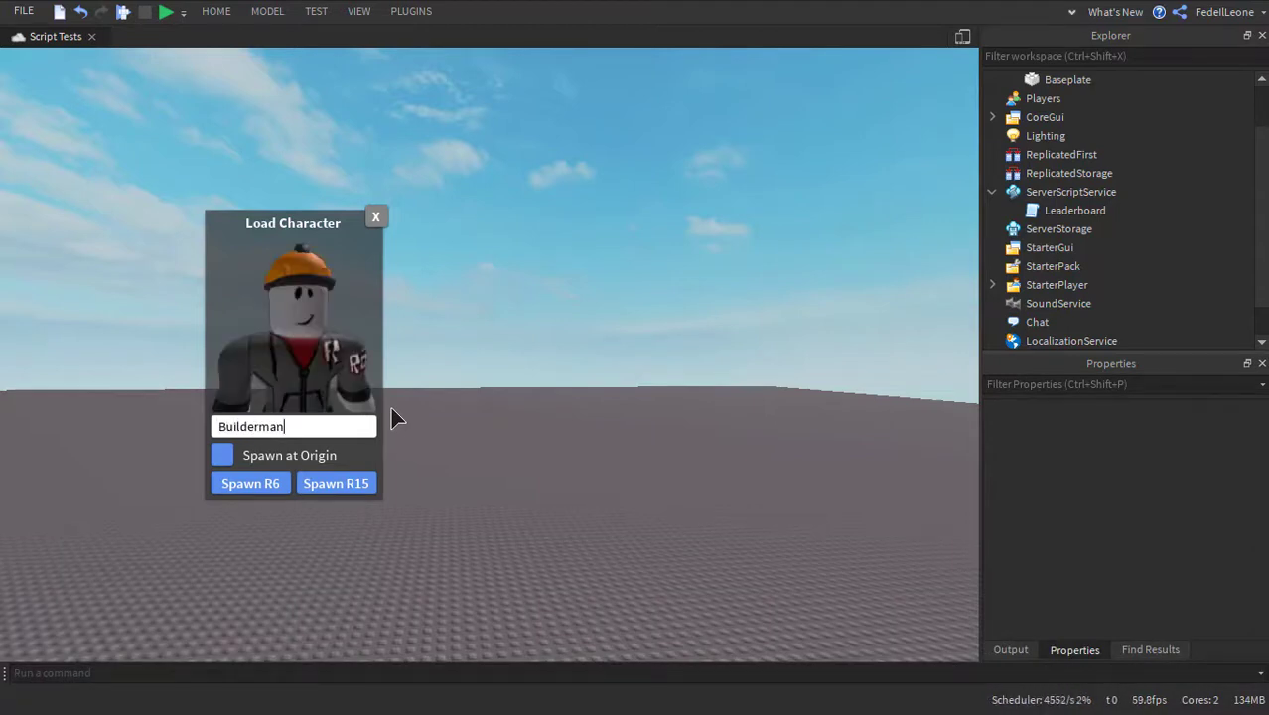
left_click(335, 484)
left_click(685, 533)
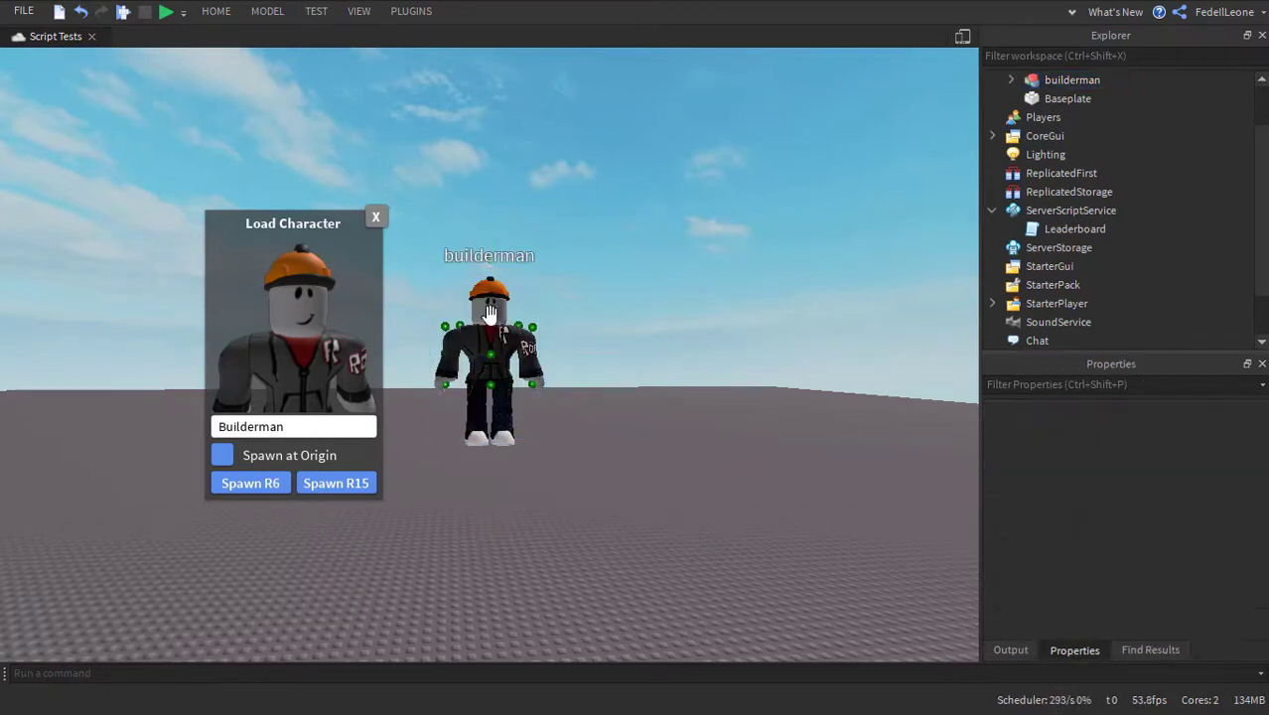
Close the Load Character window and move the builderman character to another spot on the baseplate
left_click(380, 217)
scroll(505, 206, "up", 5)
scroll(504, 206, "down", 4)
right_click_drag(505, 207, 536, 228)
left_click_drag(552, 284, 356, 367)
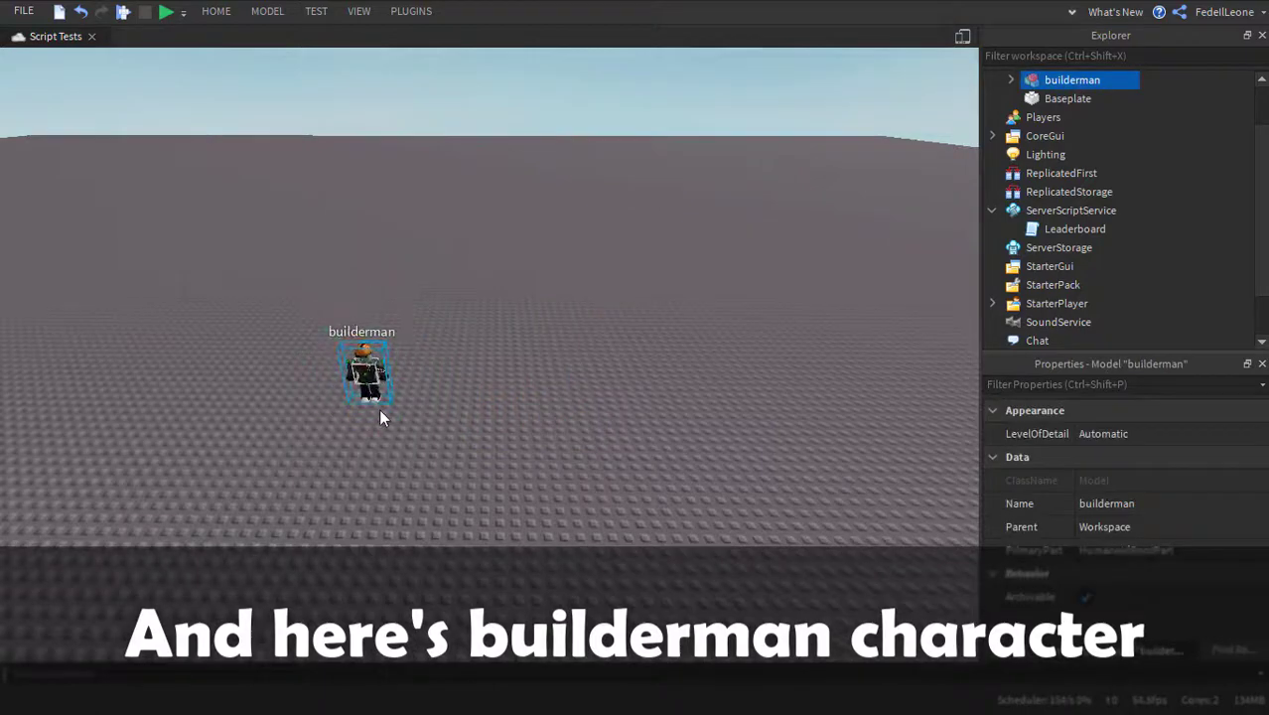
left_click(459, 442)
scroll(458, 440, "up", 10)
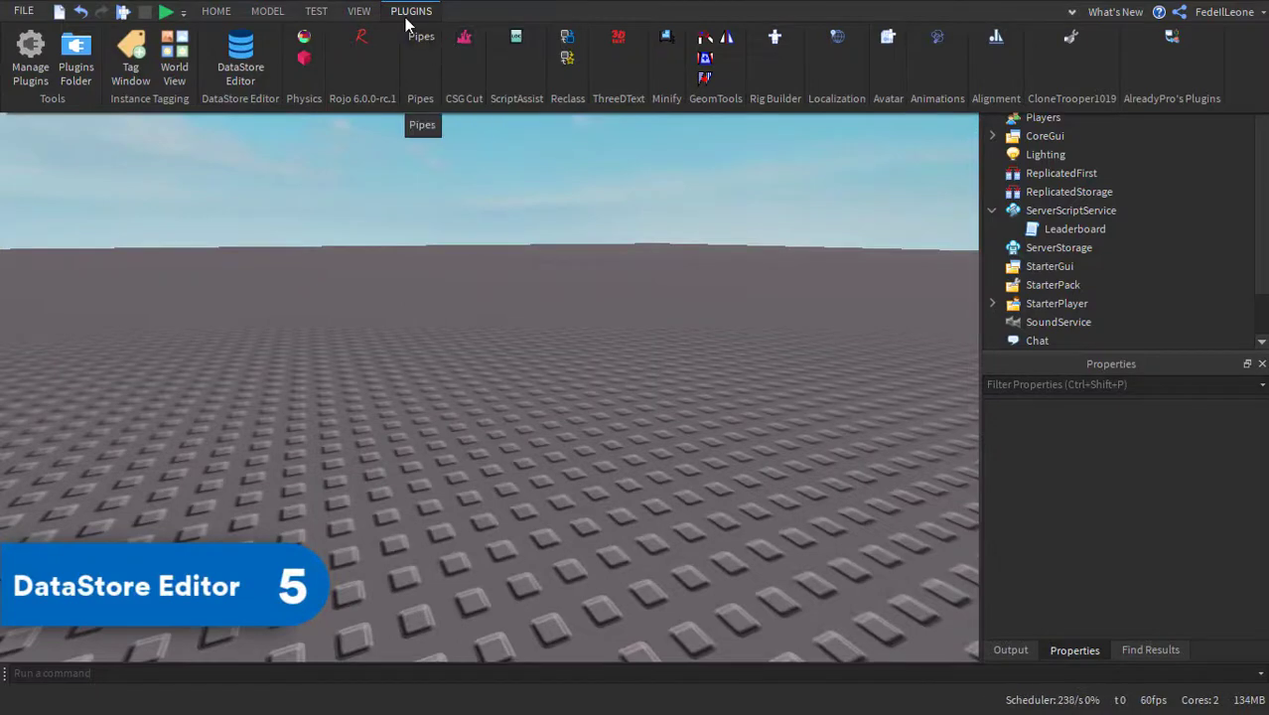
Open the DataStore Editor in a wider pane and open the Leaderboard script from ServerScriptService
left_click(255, 38)
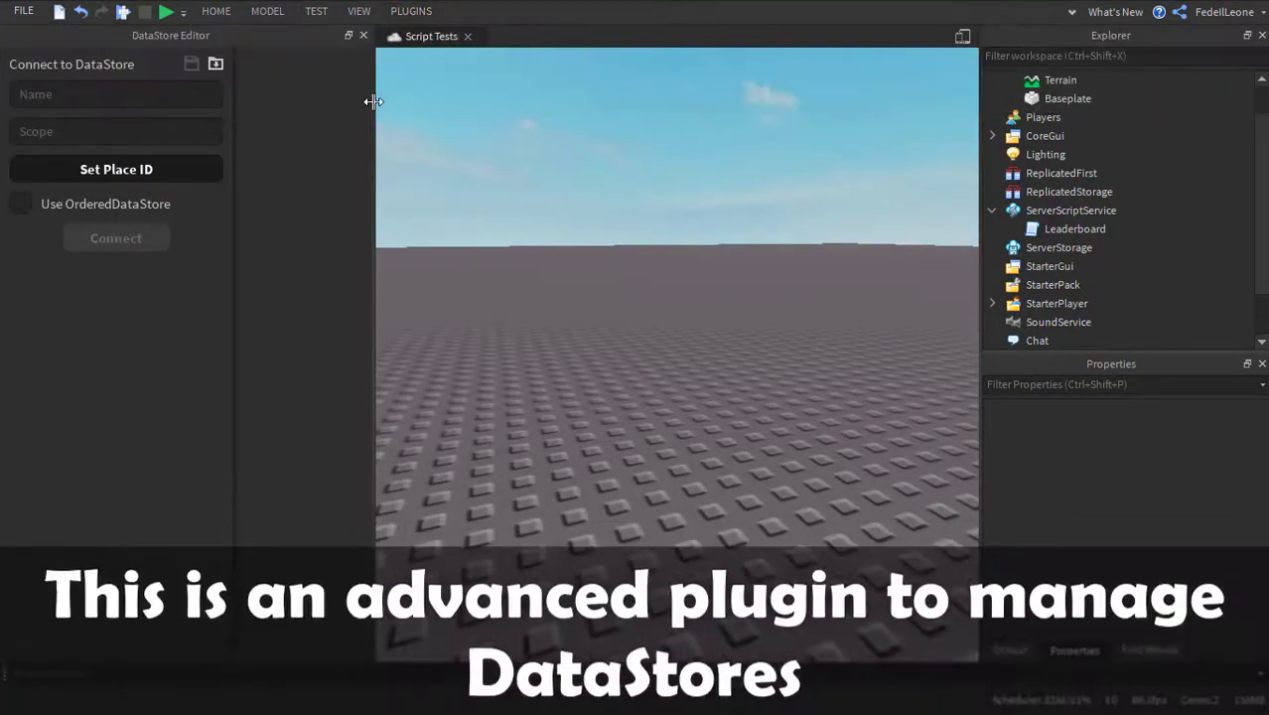
left_click_drag(372, 102, 454, 151)
double_click(1057, 228)
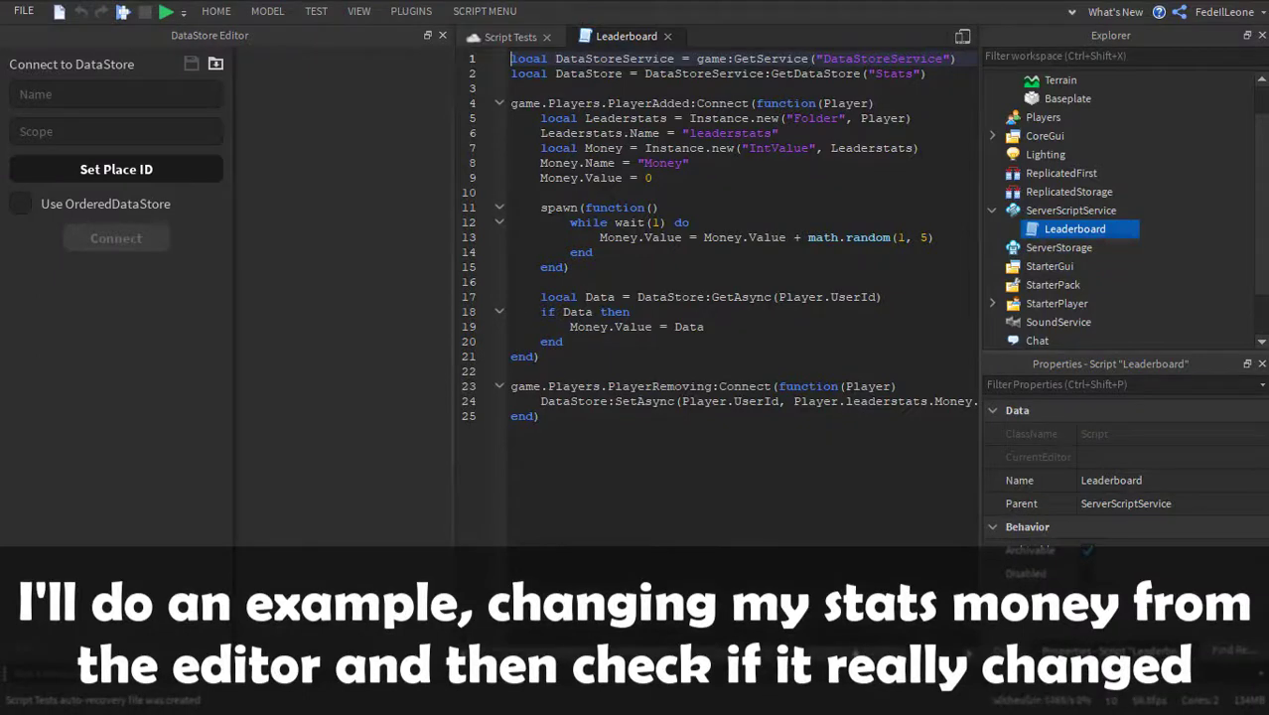
mouse_move(856, 653)
left_mouse_down()
mouse_move(911, 652)
mouse_move(862, 652)
left_mouse_up()
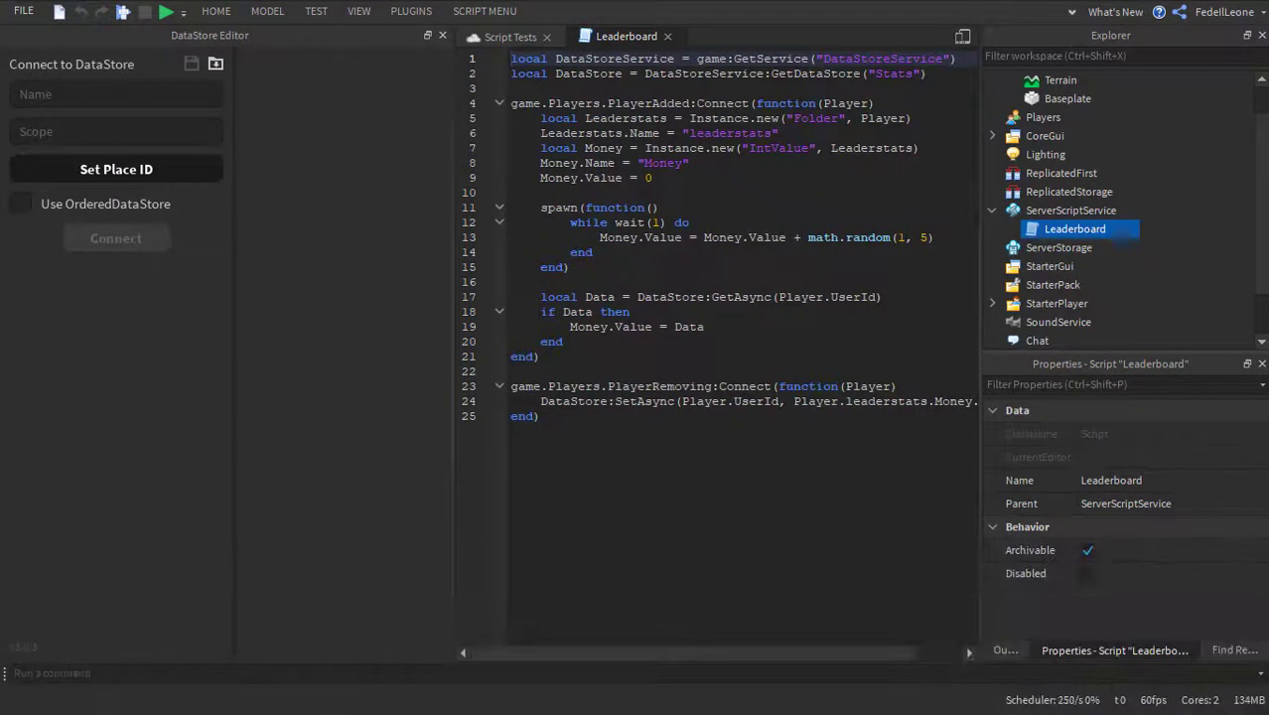
Connect the DataStore Editor to the data store named Stats, matching the GetDataStore call in the Leaderboard script
double_click(583, 77)
double_click(804, 78)
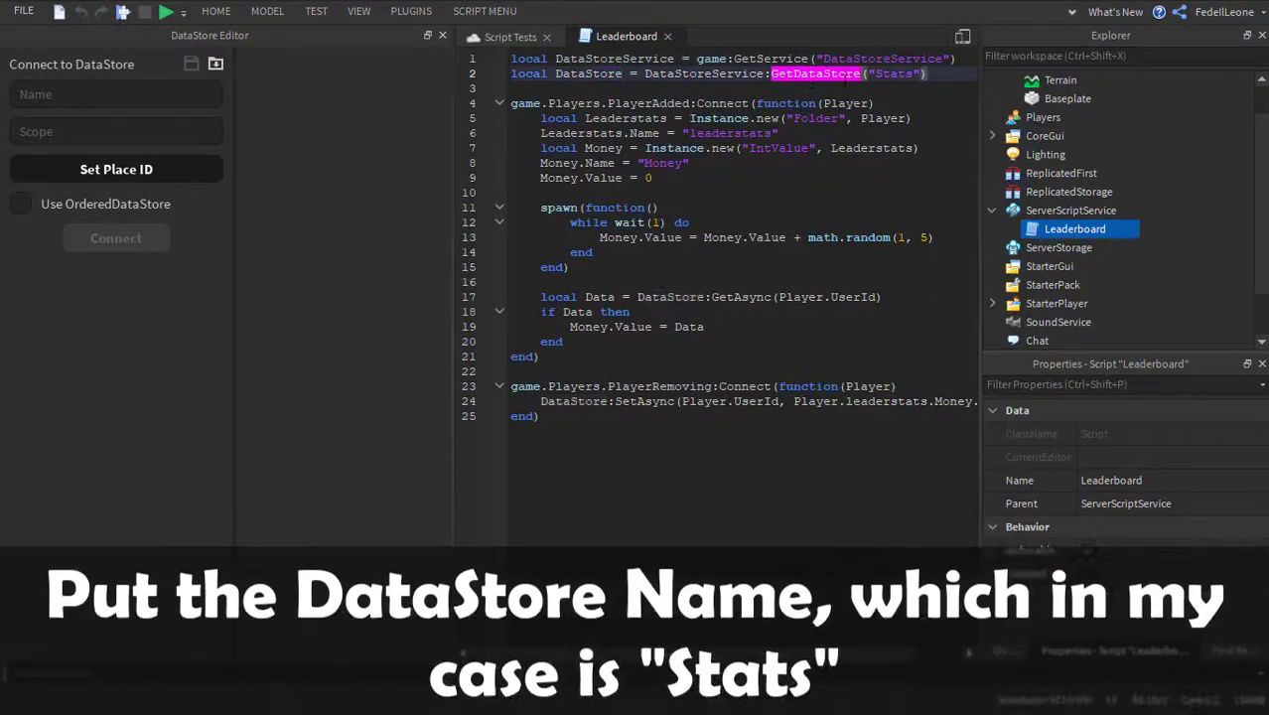
left_click(897, 78)
double_click(898, 73)
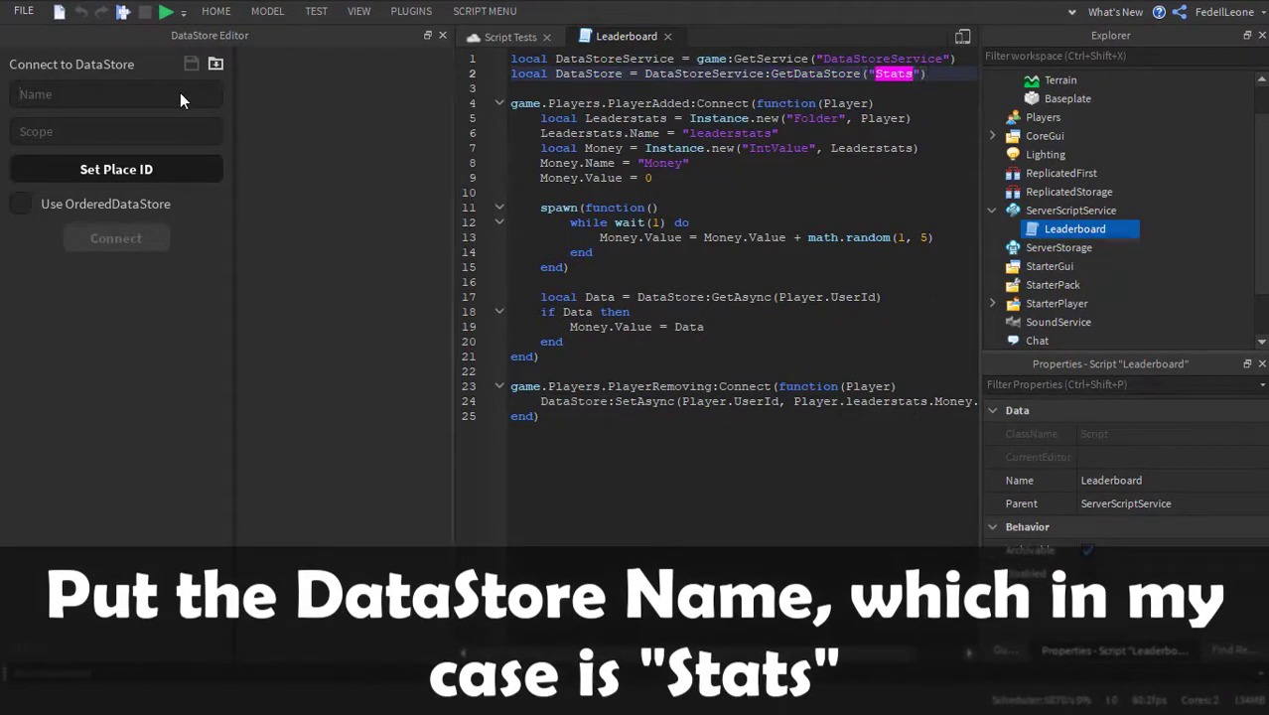
type("Stats")
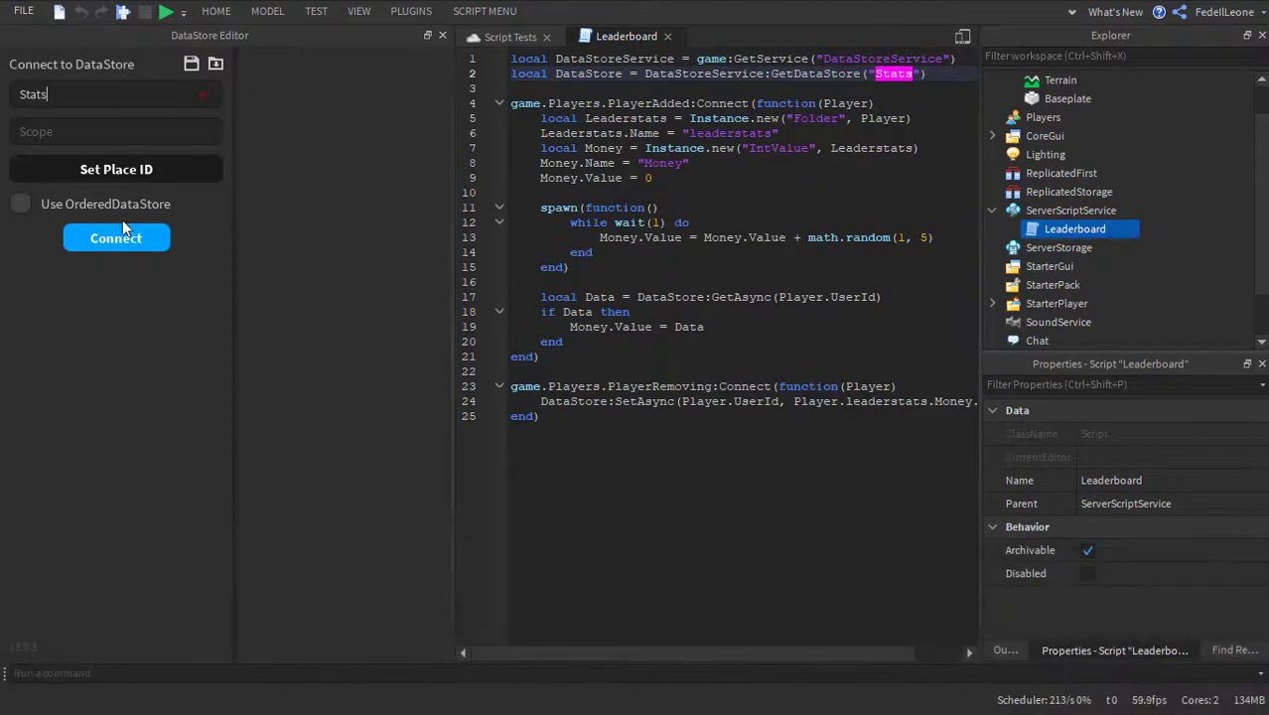
left_click(114, 236)
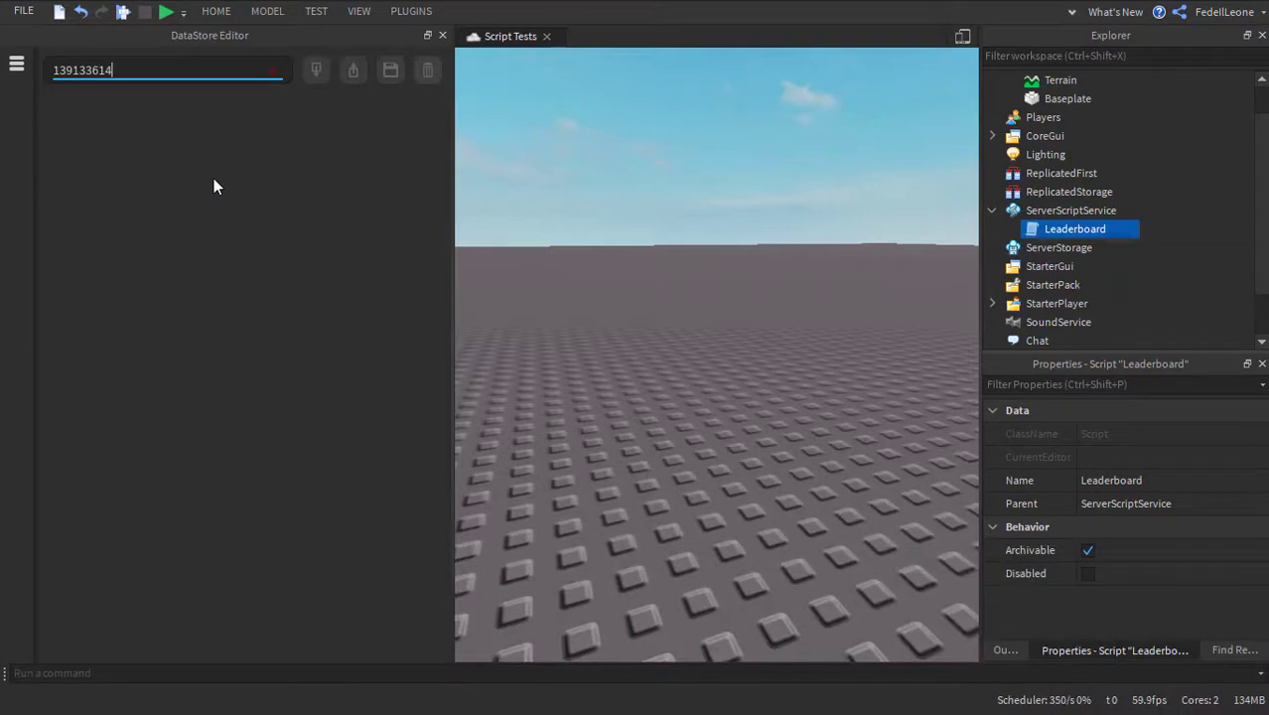
Load the data store entry for the player's user ID, set its value to 5898574, and save it
key("Return")
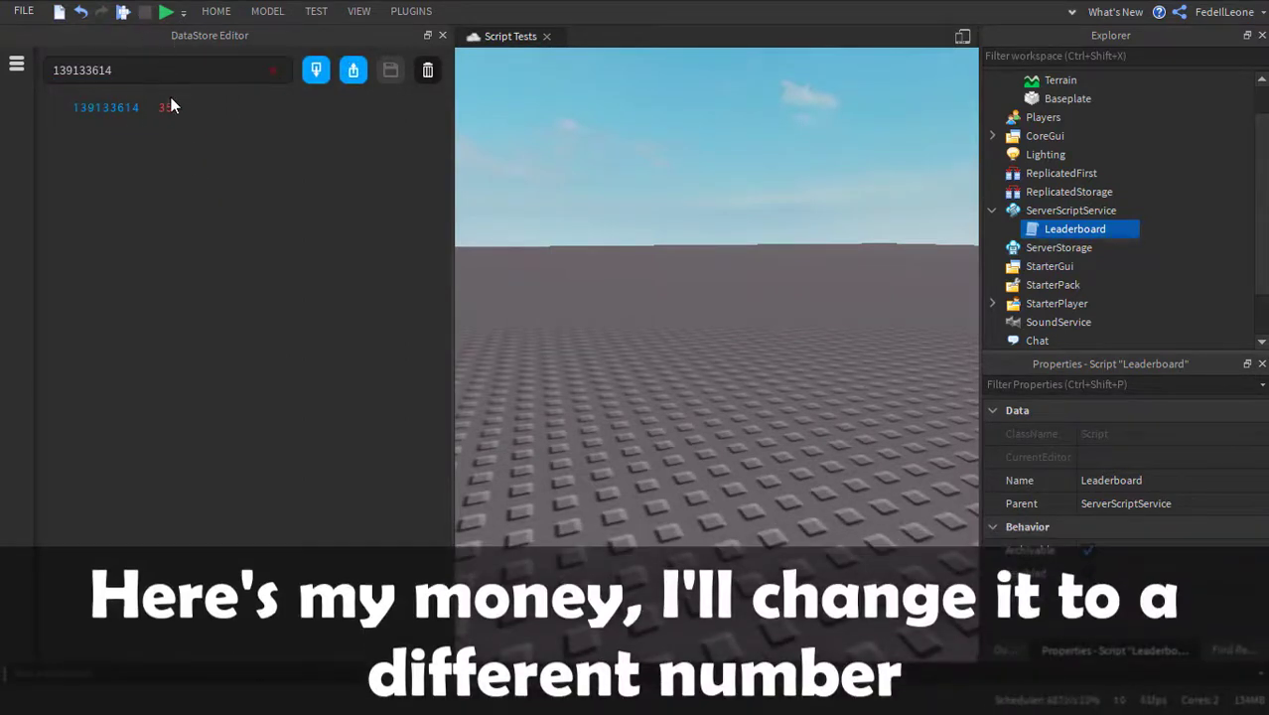
left_click(167, 104)
key("BackSpace")
key("BackSpace")
key("BackSpace")
type("58985")
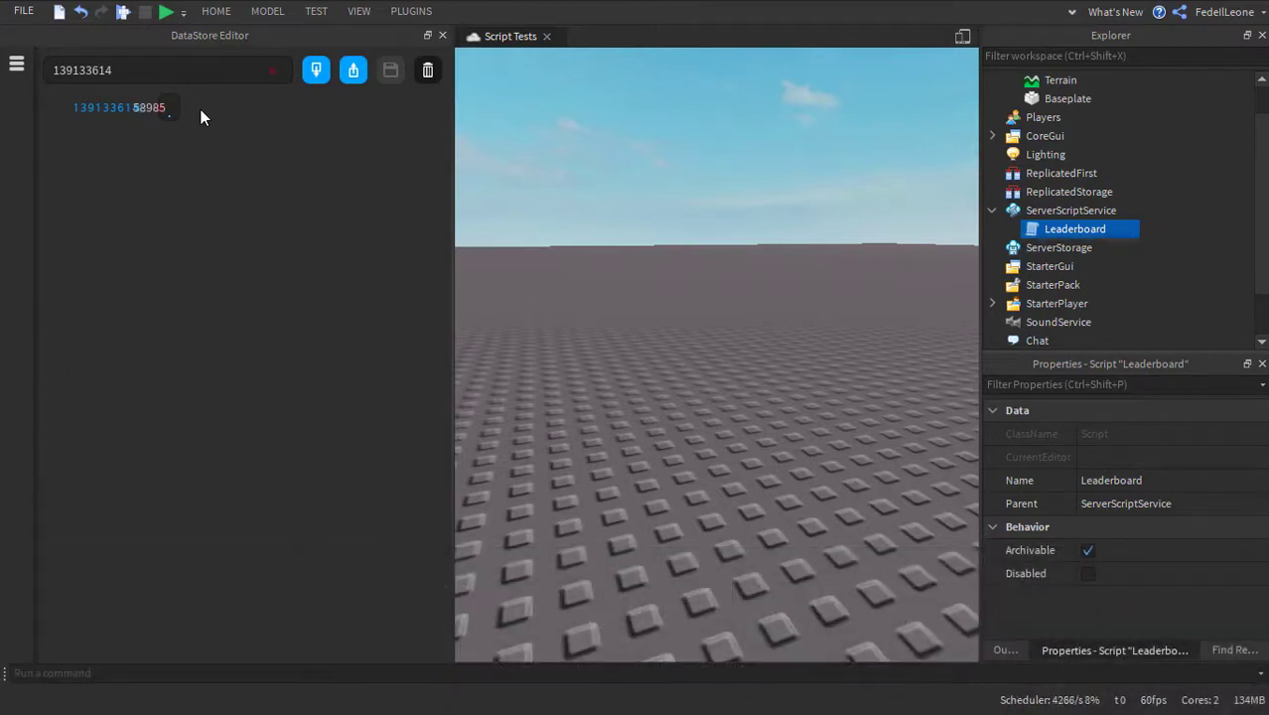
type("74")
key("Return")
left_click(390, 70)
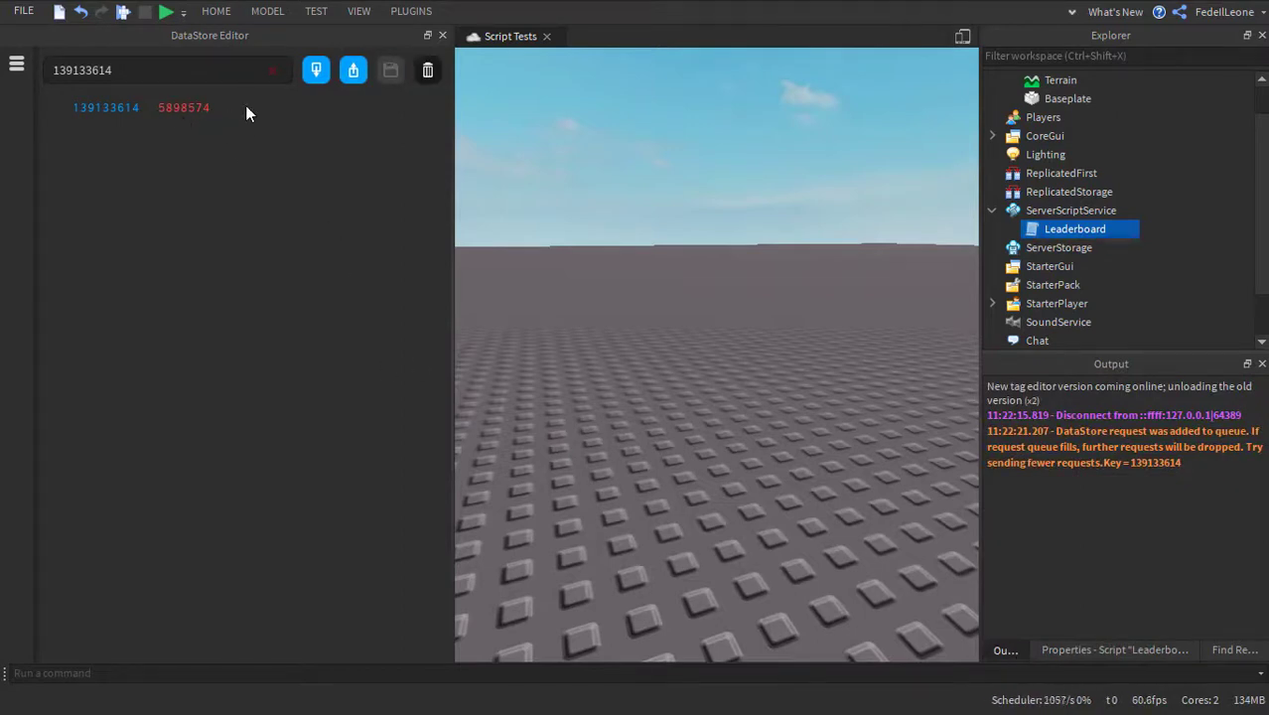
Playtest the place to check the player's Money on the leaderboard, and stop the test
key("F5")
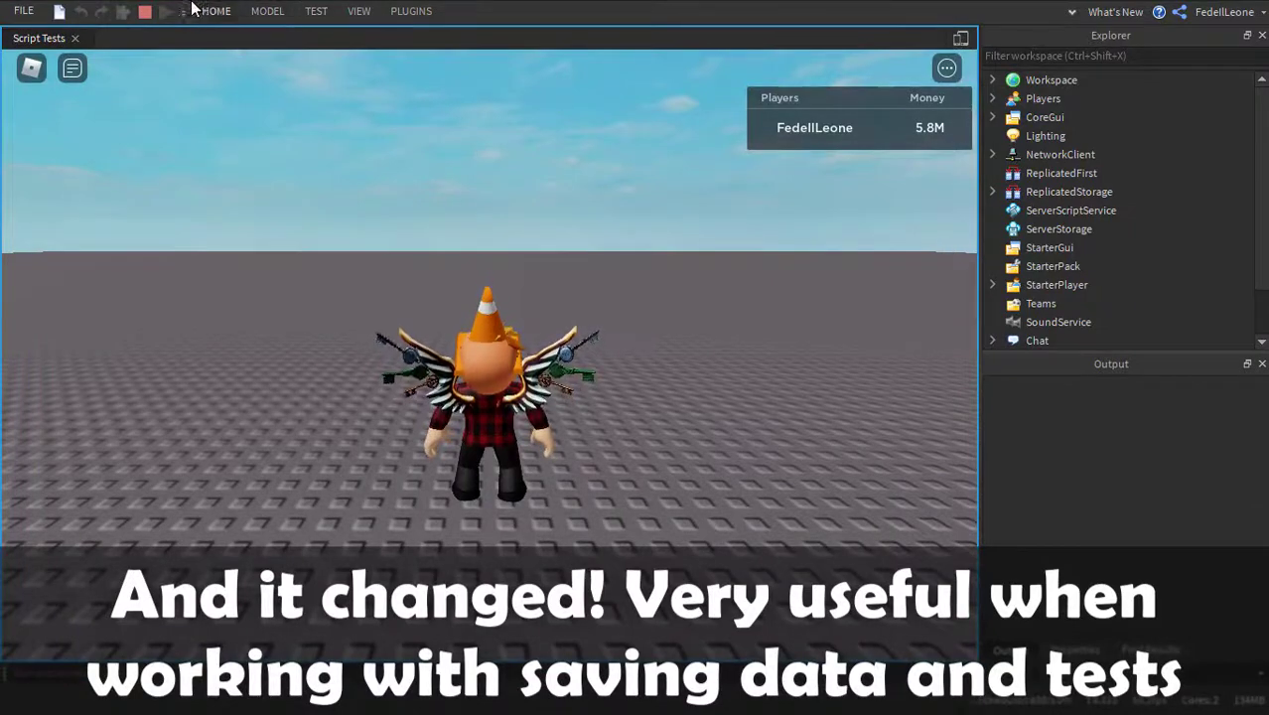
left_click(144, 11)
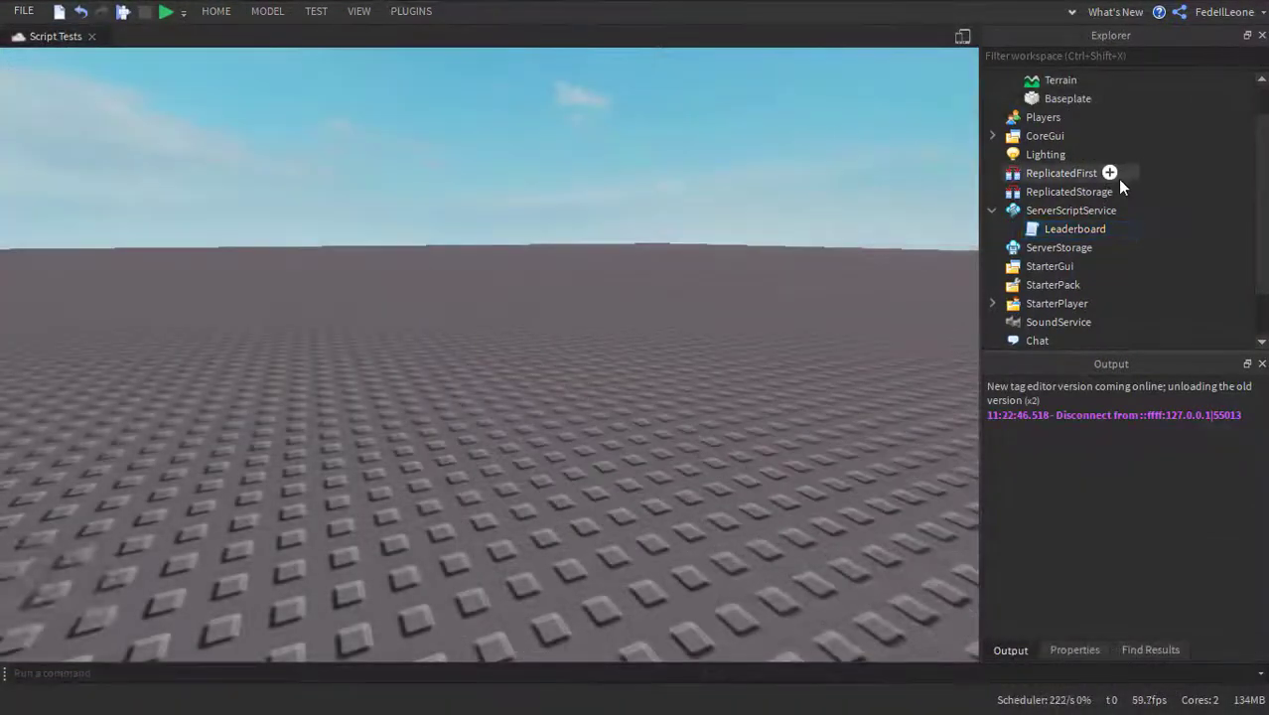
scroll(1102, 198, "down", 1)
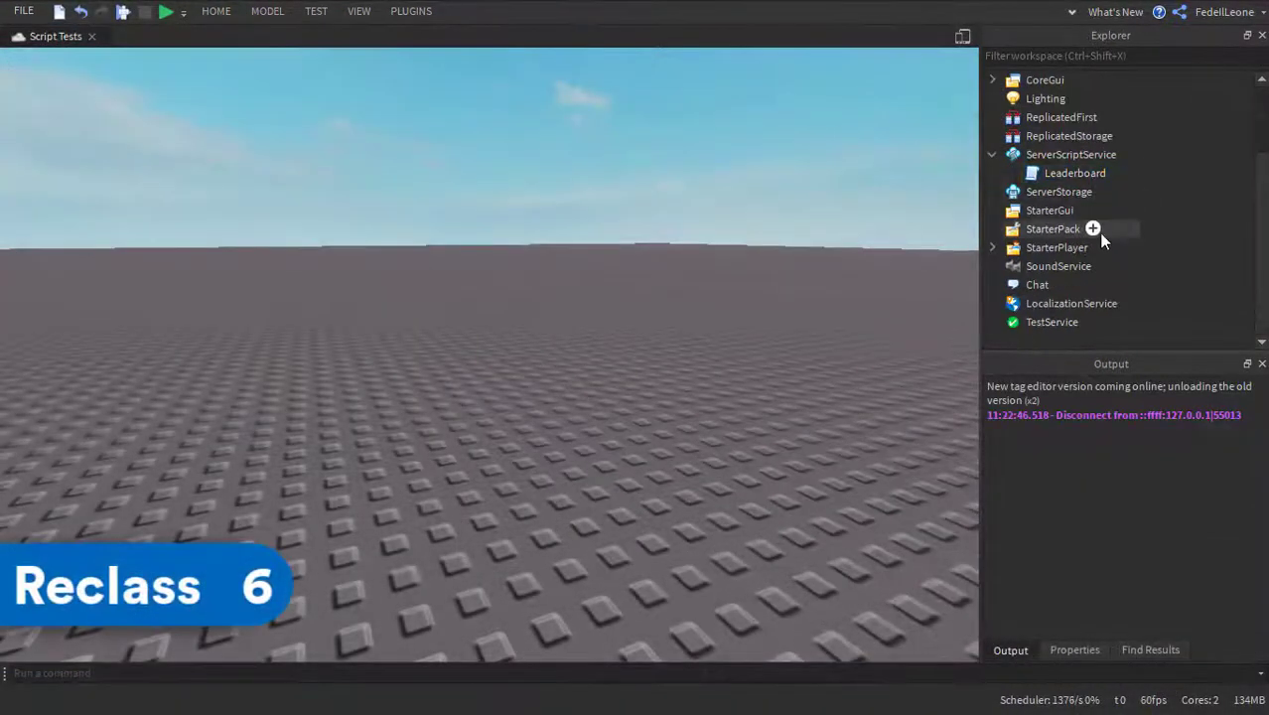
left_click(1086, 209)
type("s")
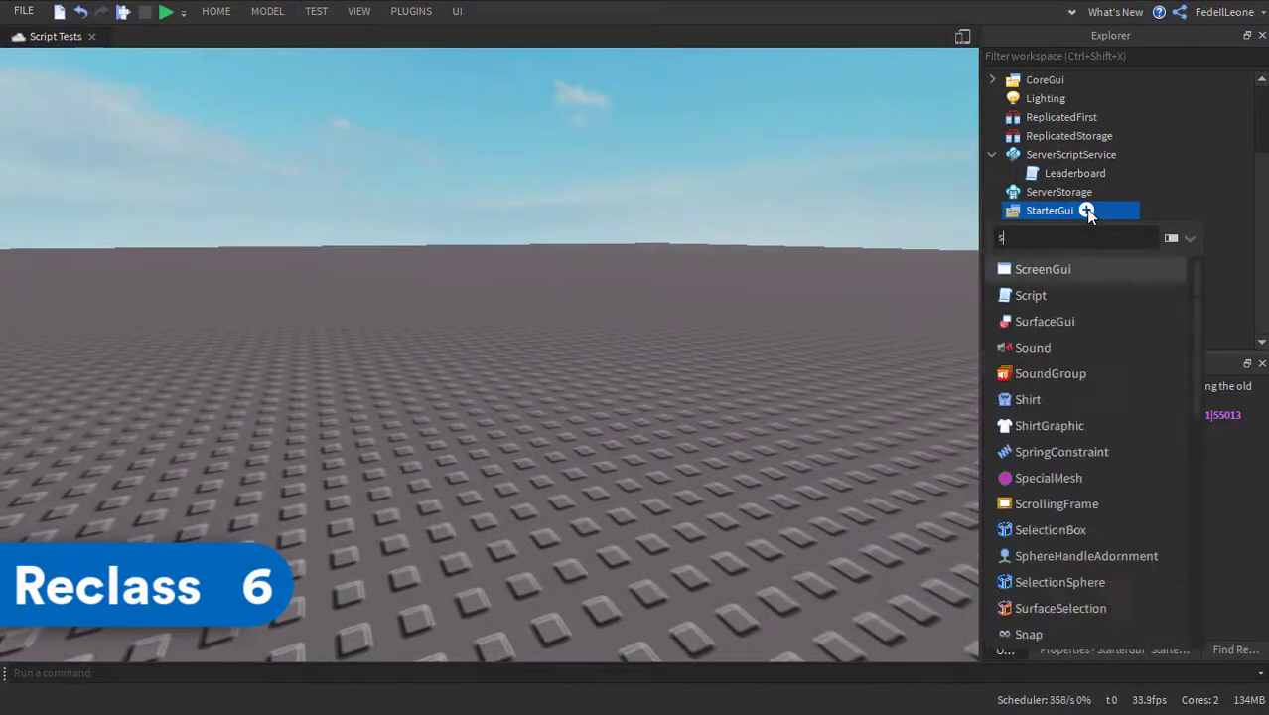
key("Return")
left_click(1089, 230)
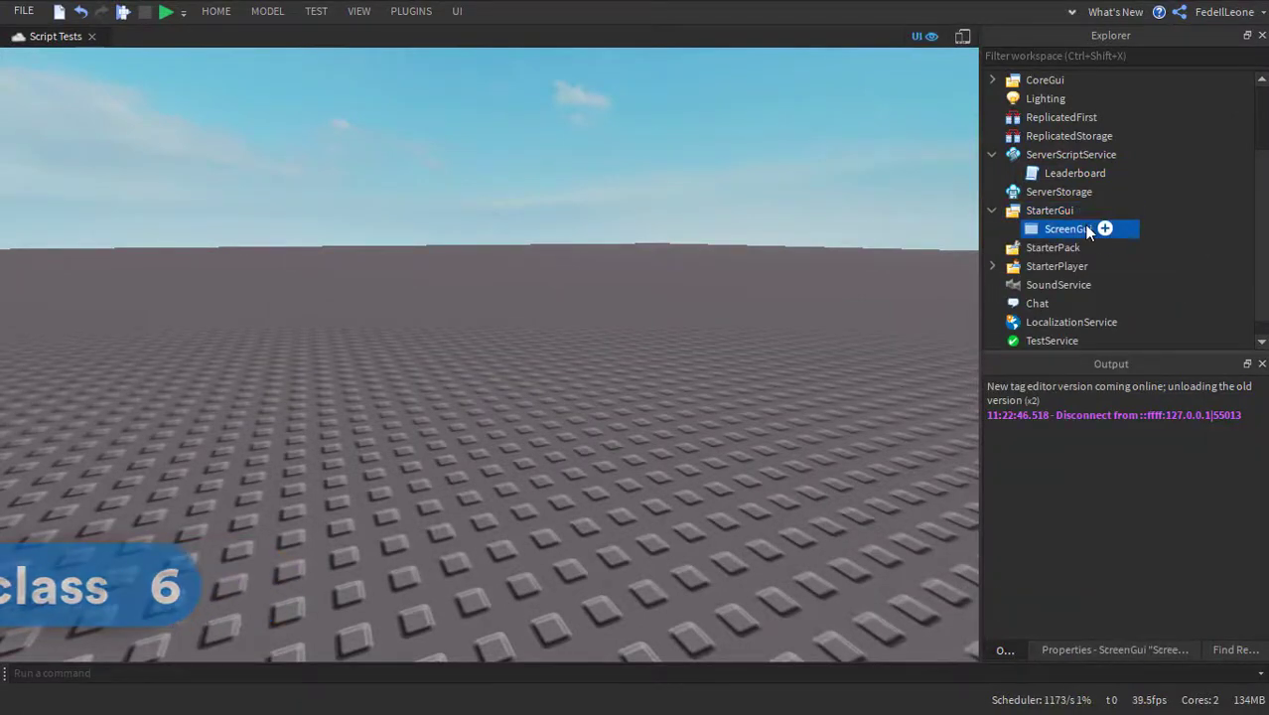
key("Delete")
Open the Reclass conversion window and place it fully visible over the viewport
left_click(412, 11)
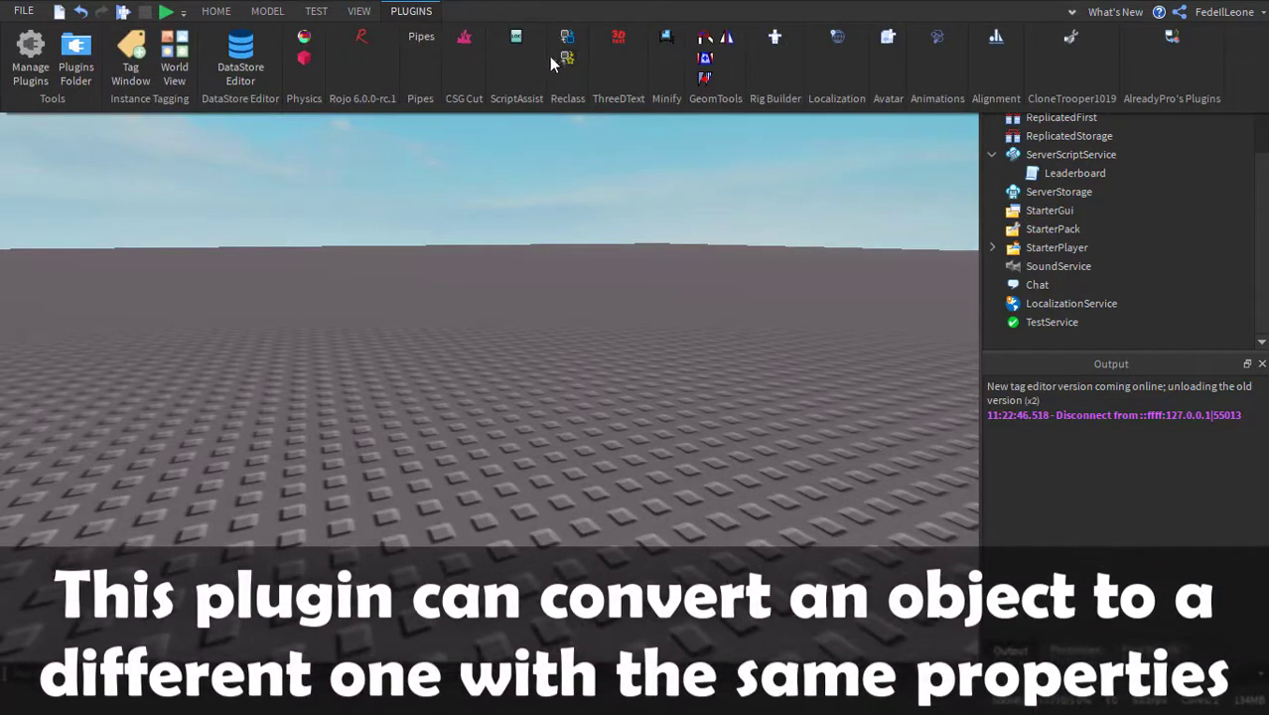
left_click(563, 55)
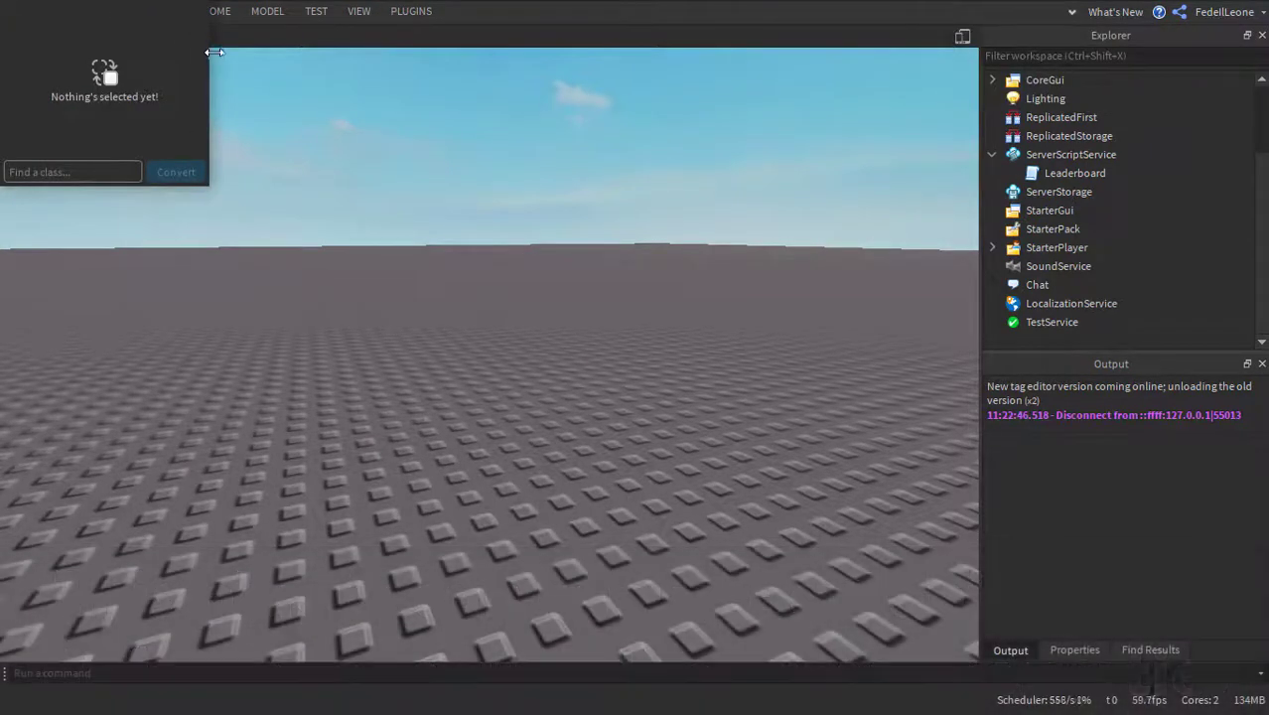
left_click_drag(209, 51, 206, 109)
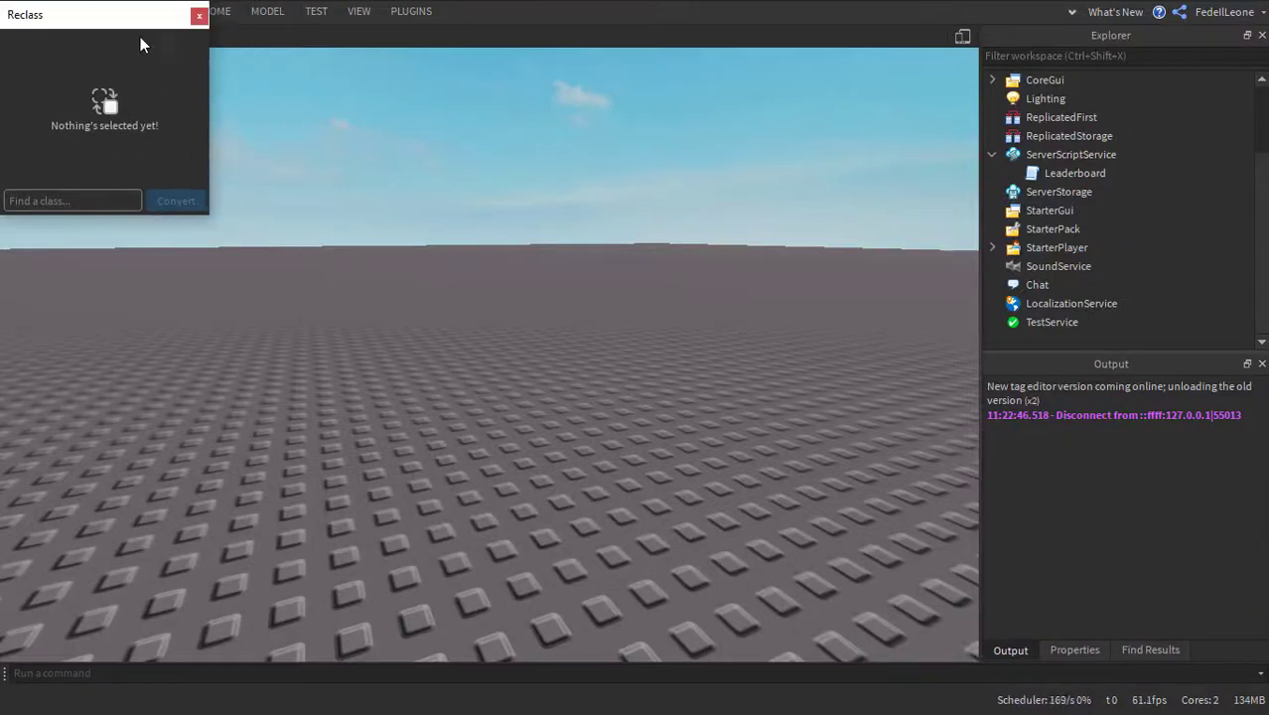
left_click_drag(140, 44, 171, 144)
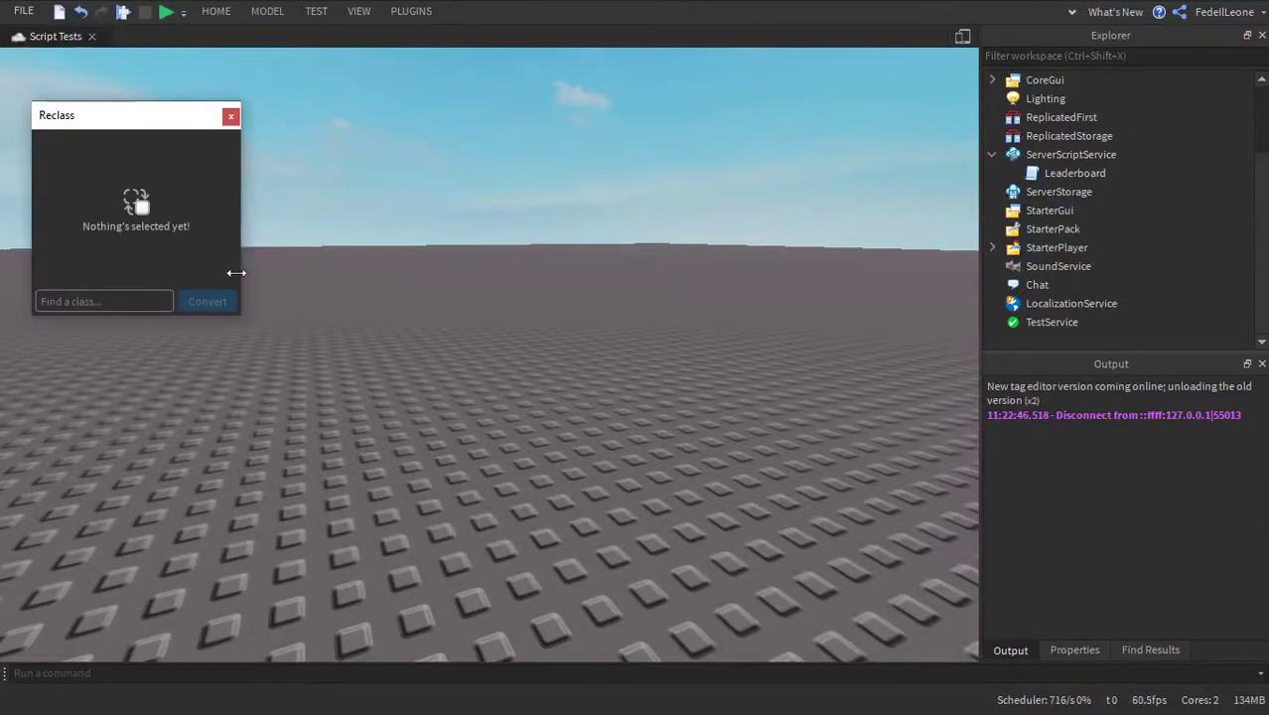
Convert the Leaderboard script in ServerScriptService into a LocalScript with Reclass
left_click(1044, 177)
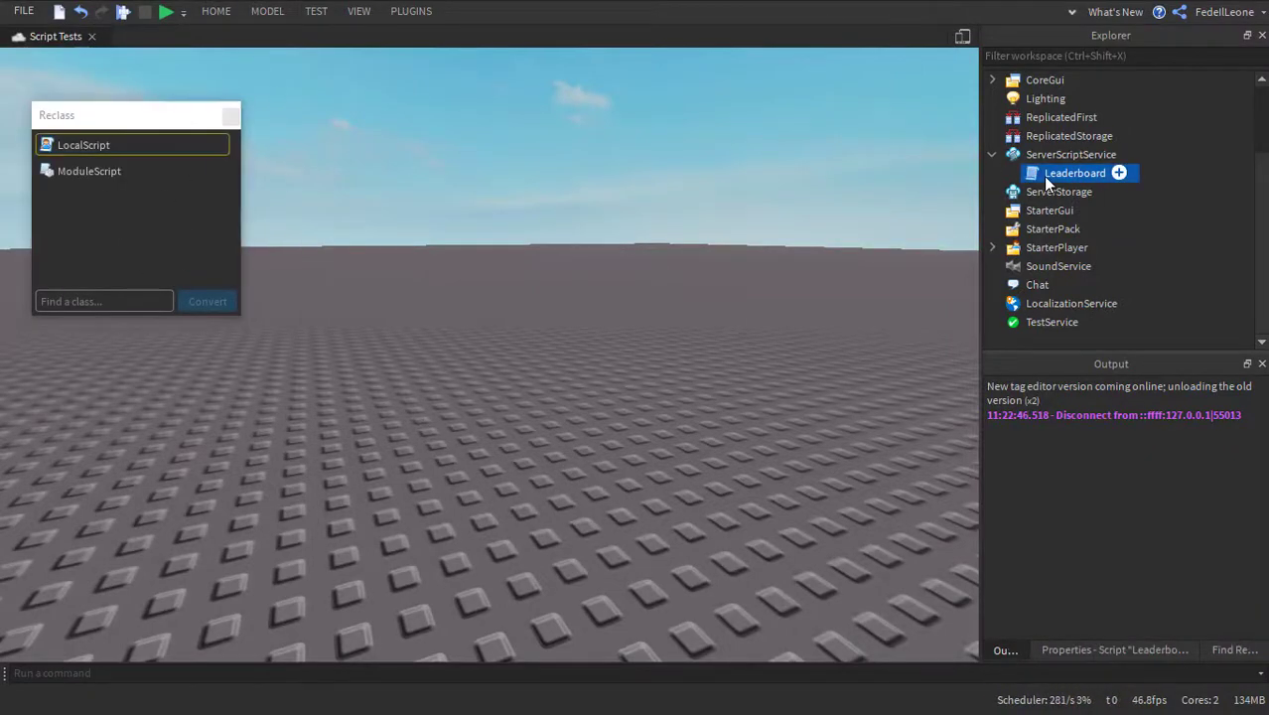
left_click(108, 172)
left_click(88, 146)
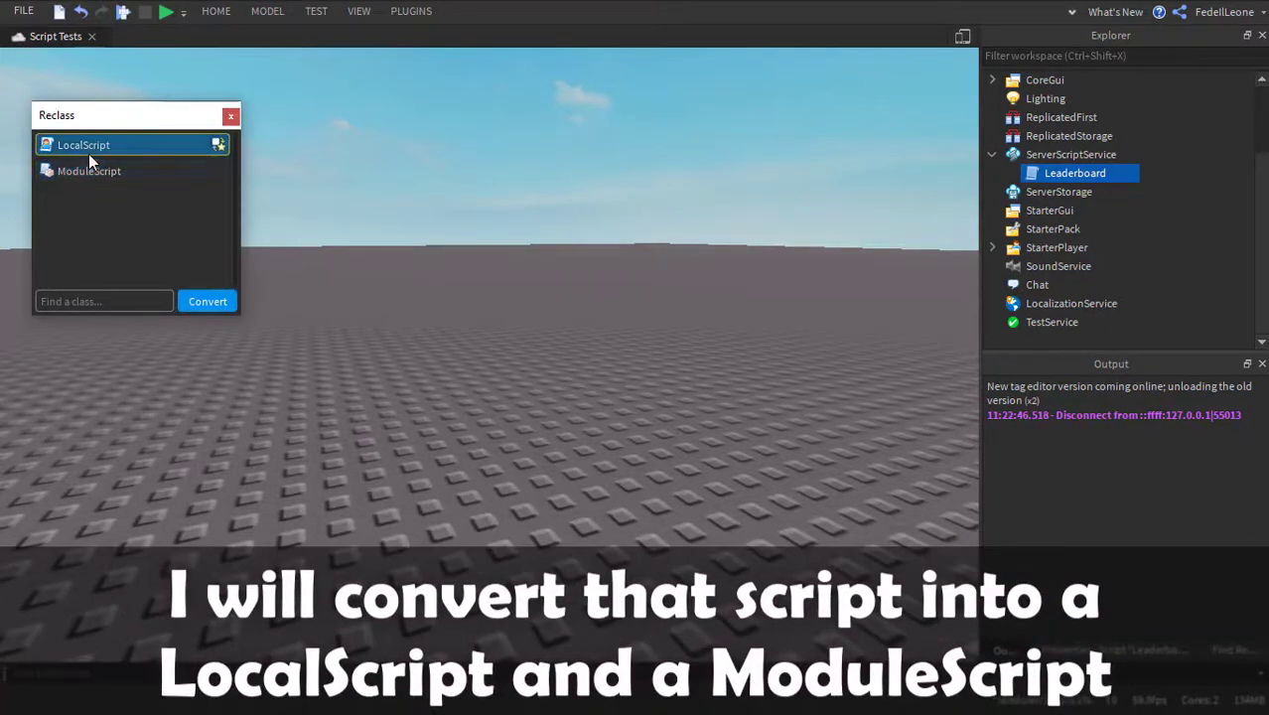
left_click(207, 298)
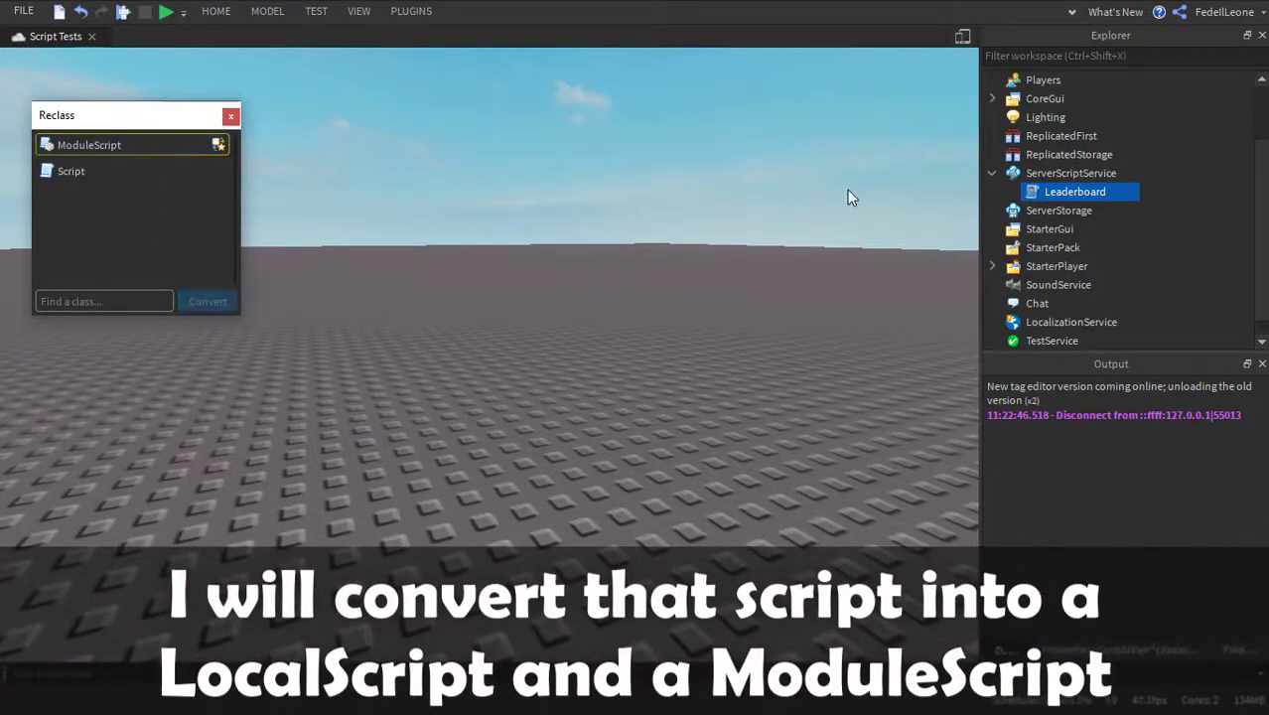
Check the code kept inside the Leaderboard LocalScript and convert it into a ModuleScript with Reclass
double_click(1039, 188)
left_click_drag(174, 117, 583, 158)
left_click(218, 37)
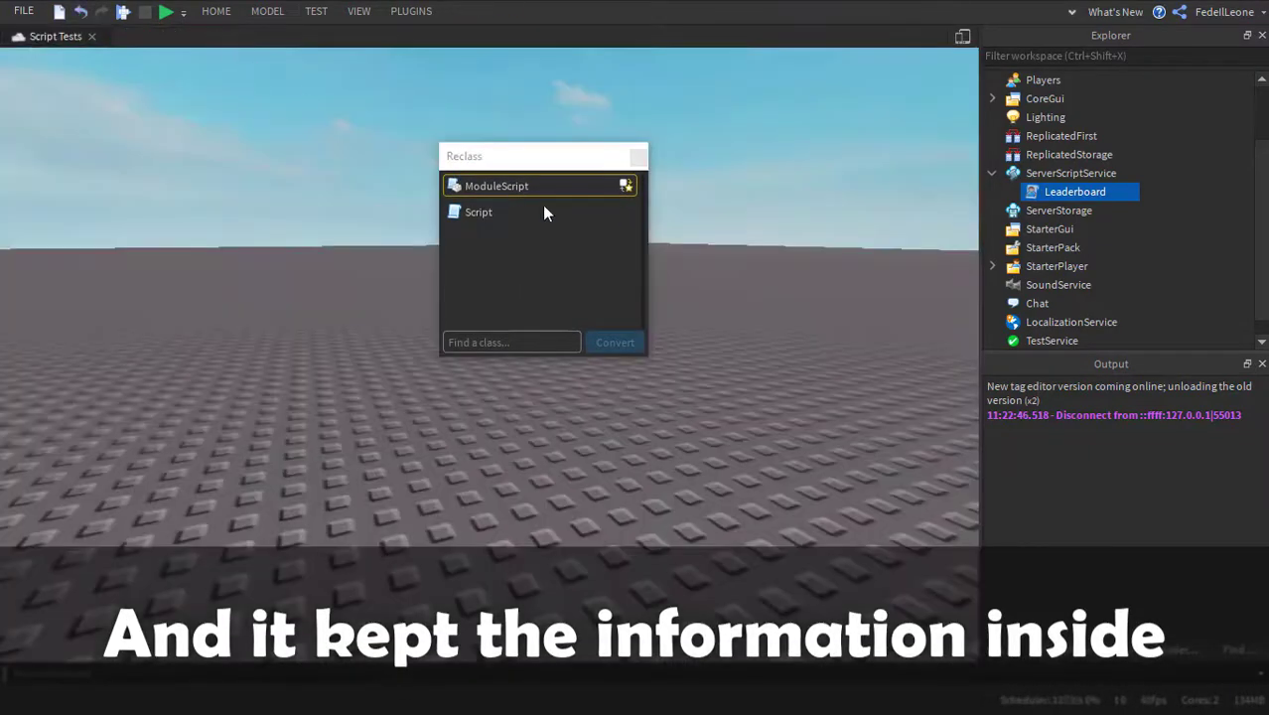
left_click(505, 188)
left_click(620, 339)
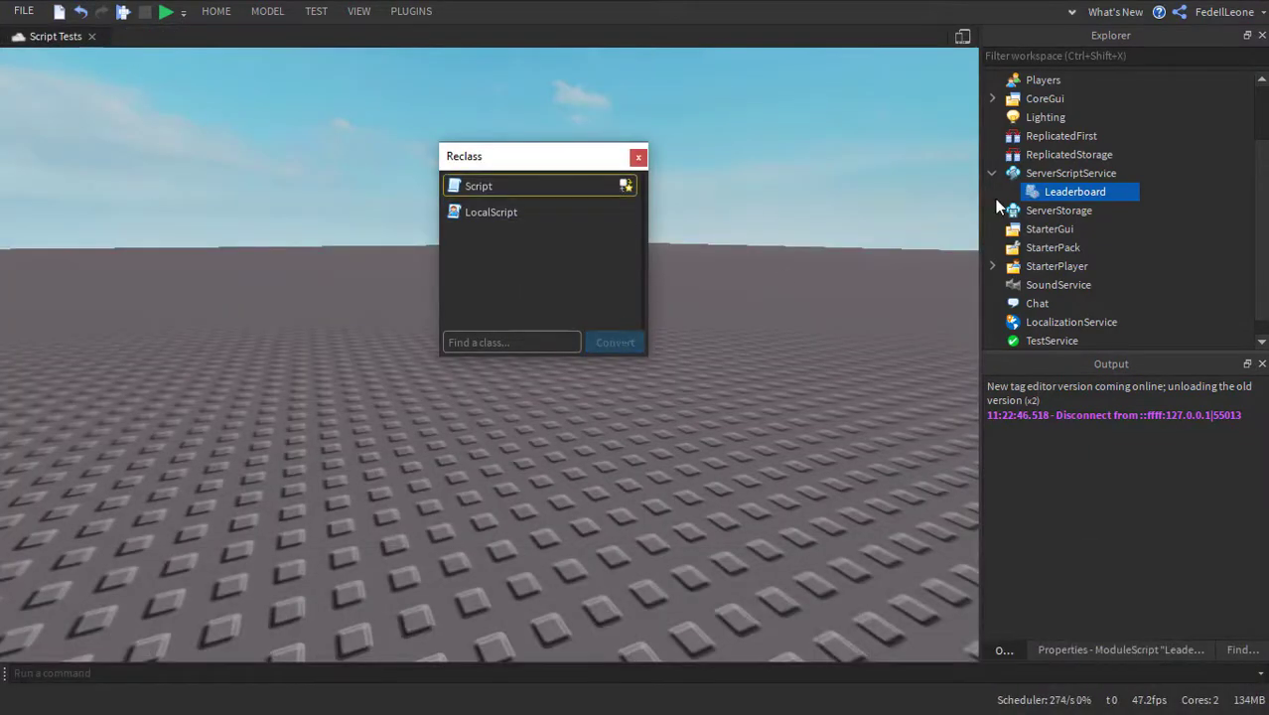
Open the Leaderboard ModuleScript to check its code
double_click(1112, 192)
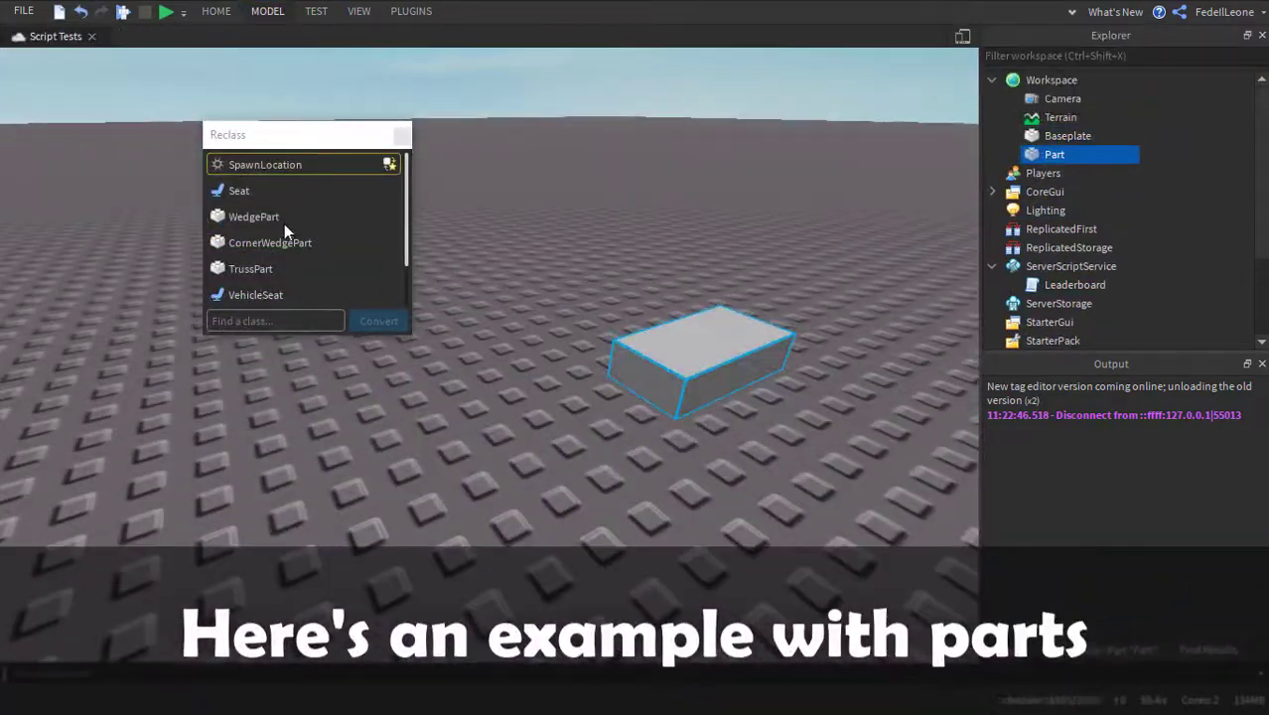
Convert the selected part into a WedgePart with Reclass and set its BrickColor to Lime green
left_click(284, 219)
left_click(381, 320)
left_click(1114, 650)
left_click(1155, 437)
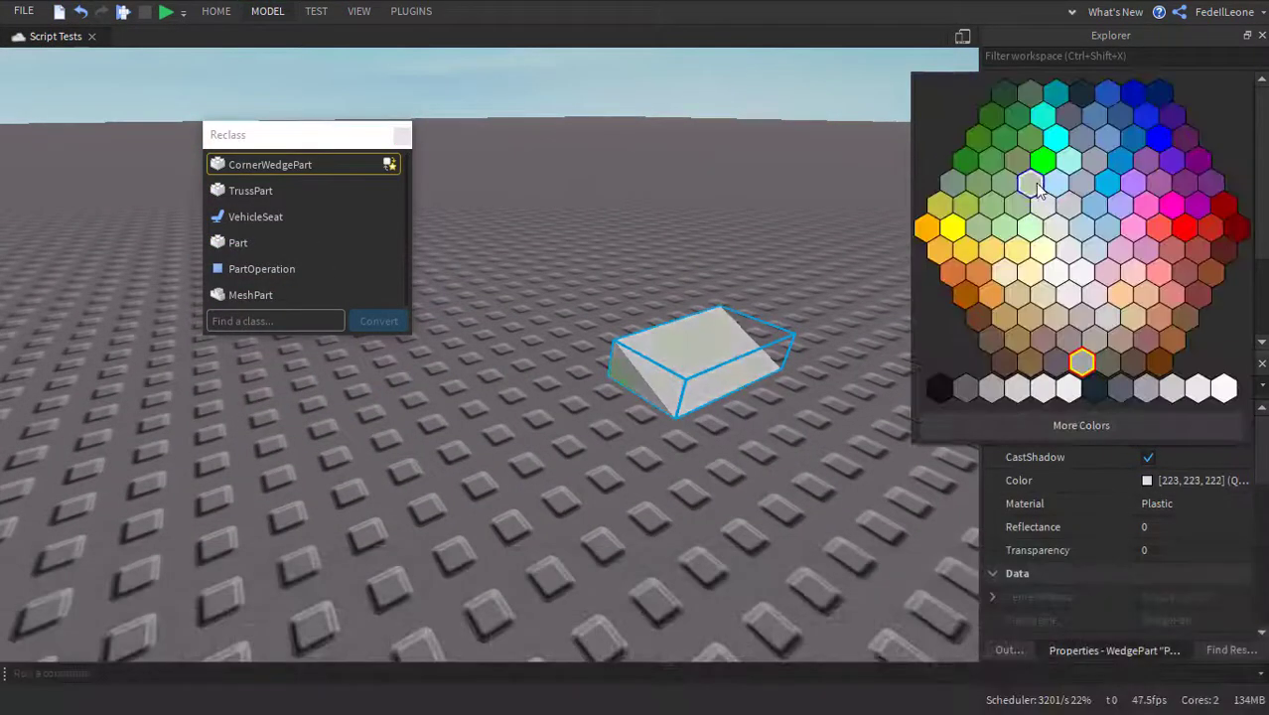
left_click(1038, 164)
Use Reclass to convert the green wedge into a CornerWedgePart and back into a Part
left_click(271, 171)
left_click(379, 321)
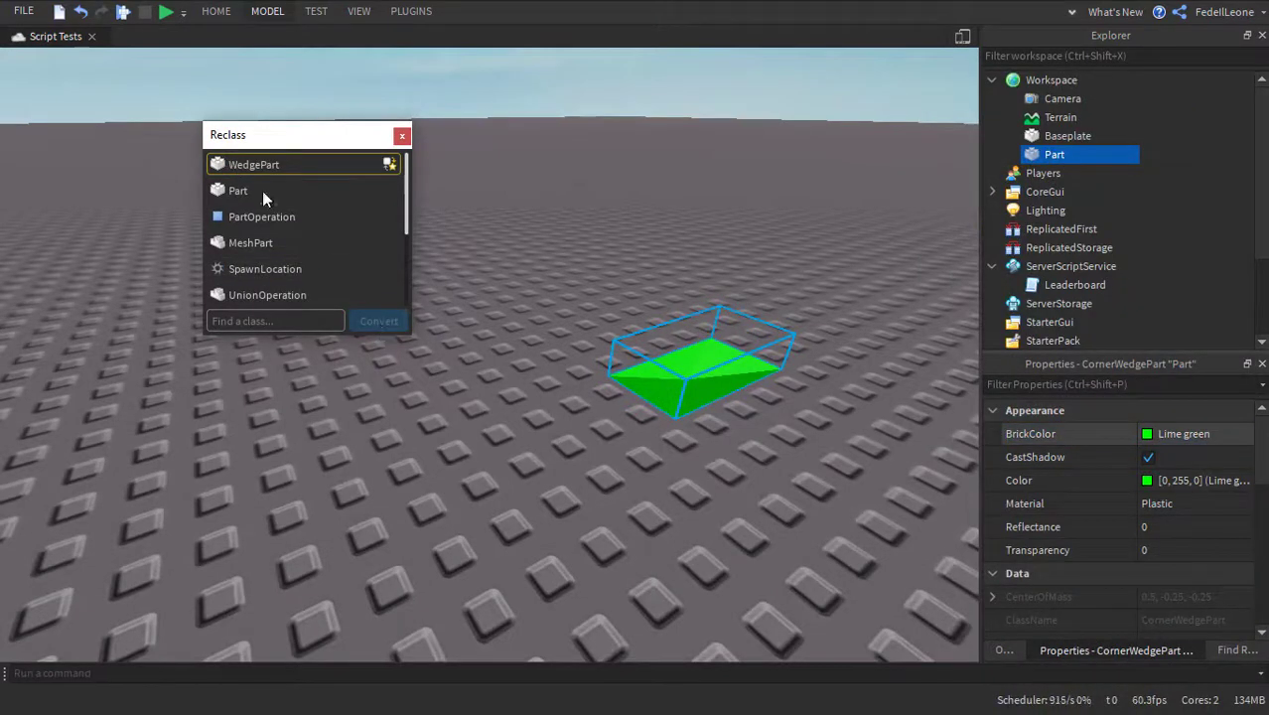
left_click(262, 191)
left_click(387, 319)
left_click(268, 189)
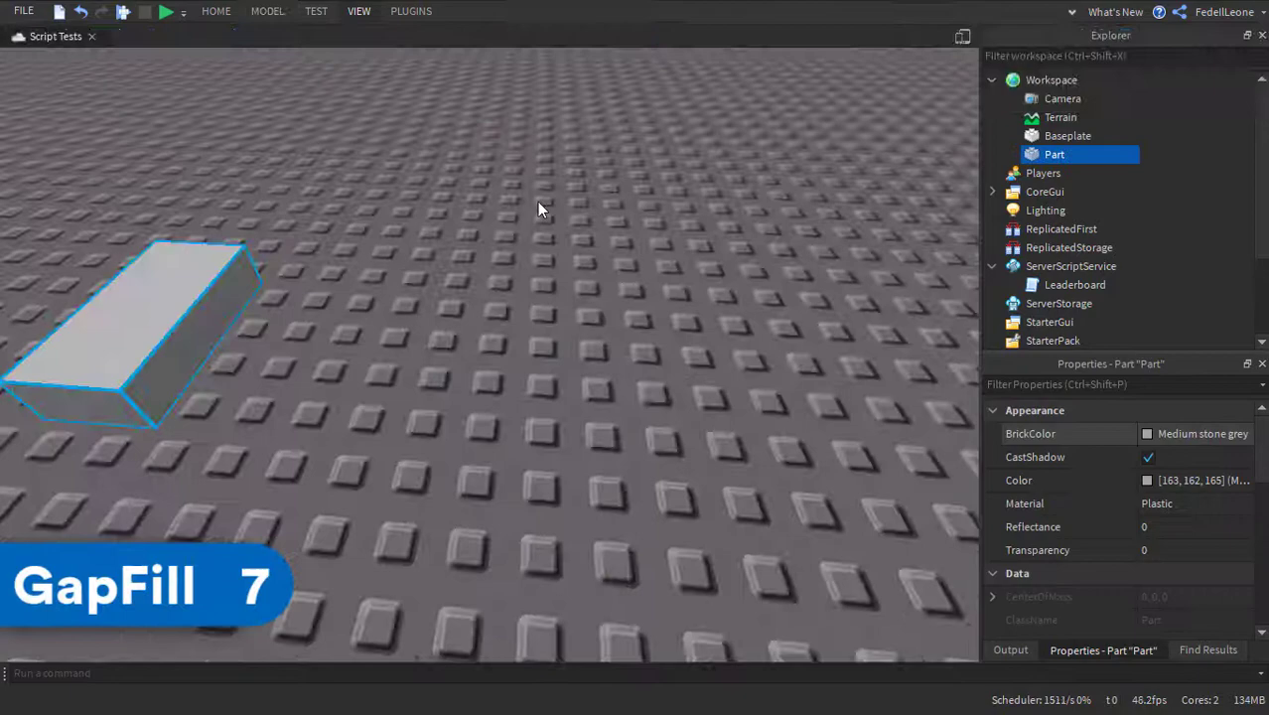
Duplicate the grey part, rotate the copy a quarter turn, and move it away from the original
scroll(529, 207, "down", 10)
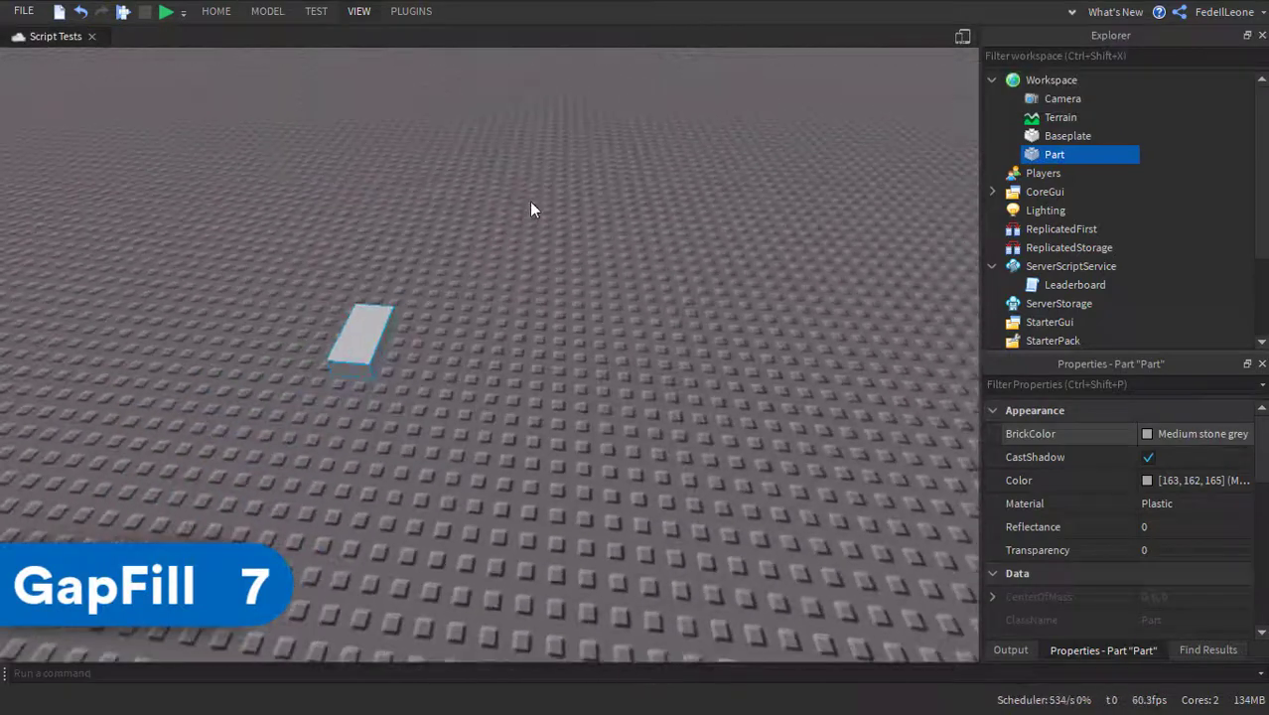
right_click_drag(499, 203, 502, 205)
key("ctrl+d")
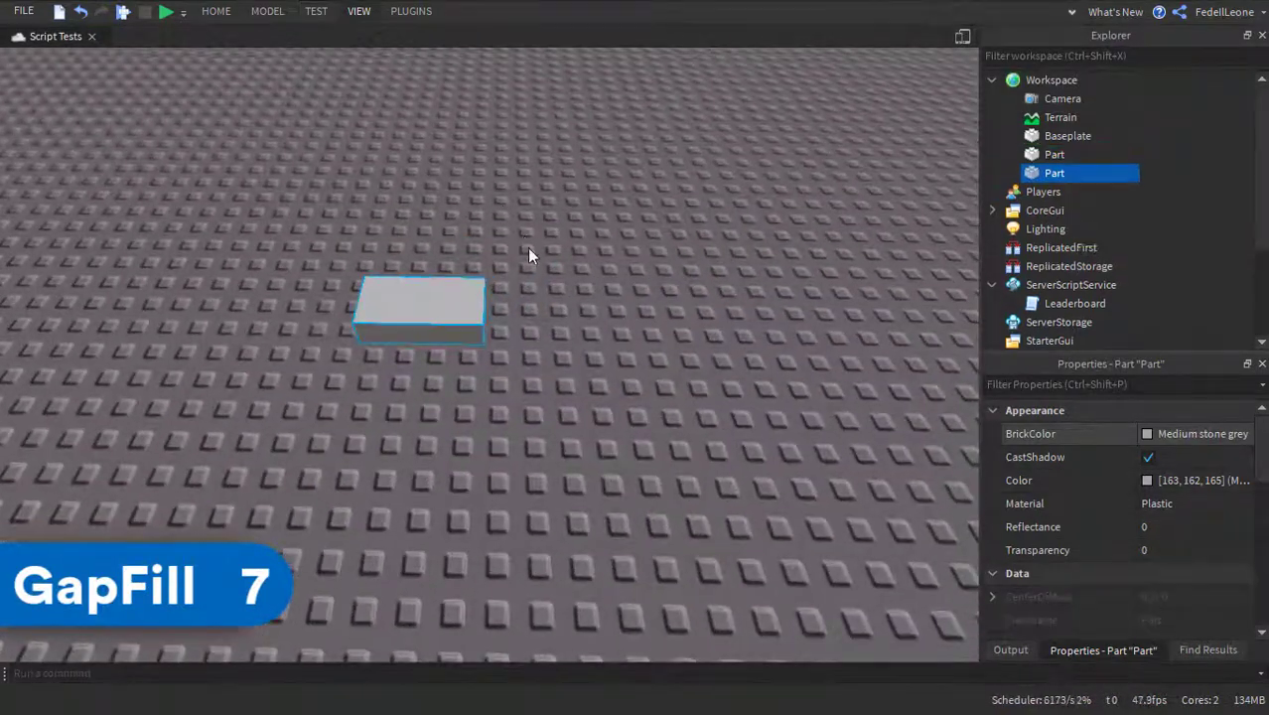
key("ctrl+2")
mouse_move(586, 311)
left_mouse_down()
mouse_move(669, 333)
mouse_move(604, 328)
left_mouse_up()
key("ctrl+r")
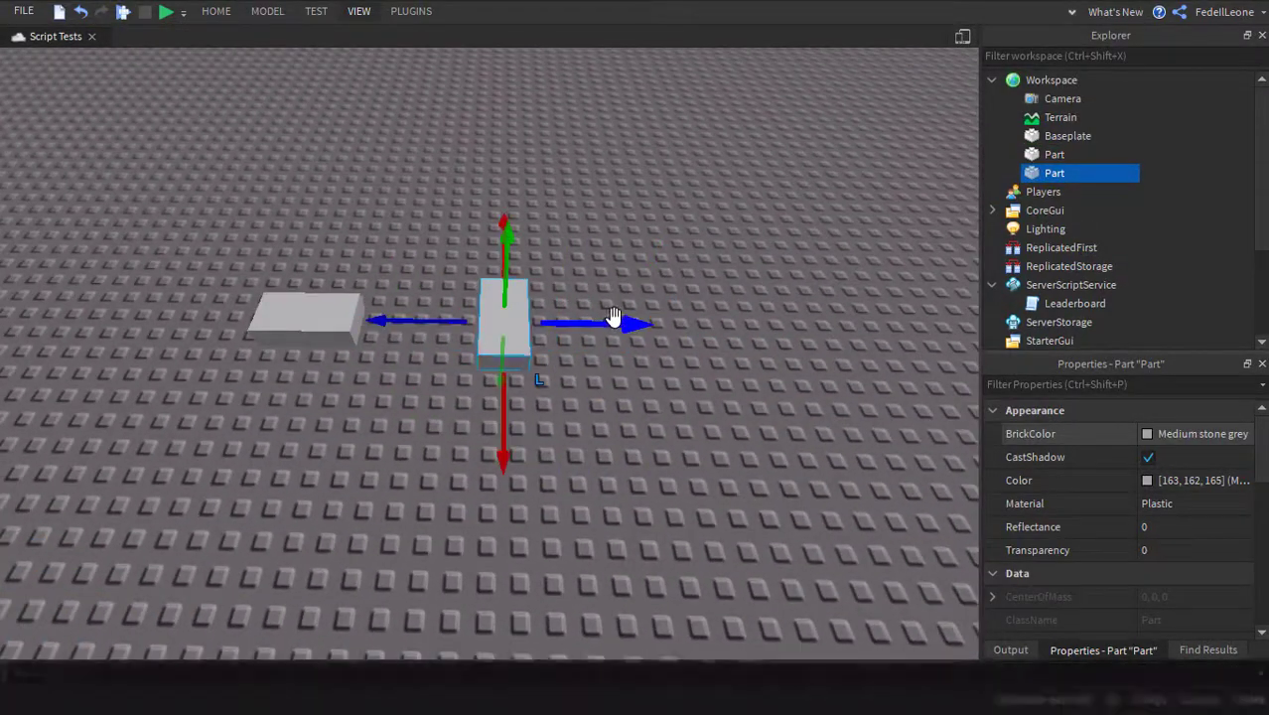
scroll(511, 418, "down", 3)
left_click_drag(504, 420, 472, 541)
left_click_drag(565, 448, 530, 450)
Duplicate the rotated part, position the copy farther away, turn it a quarter turn, and deselect it
right_click_drag(548, 464, 548, 465)
key("ctrl+d")
left_click_drag(479, 459, 437, 636)
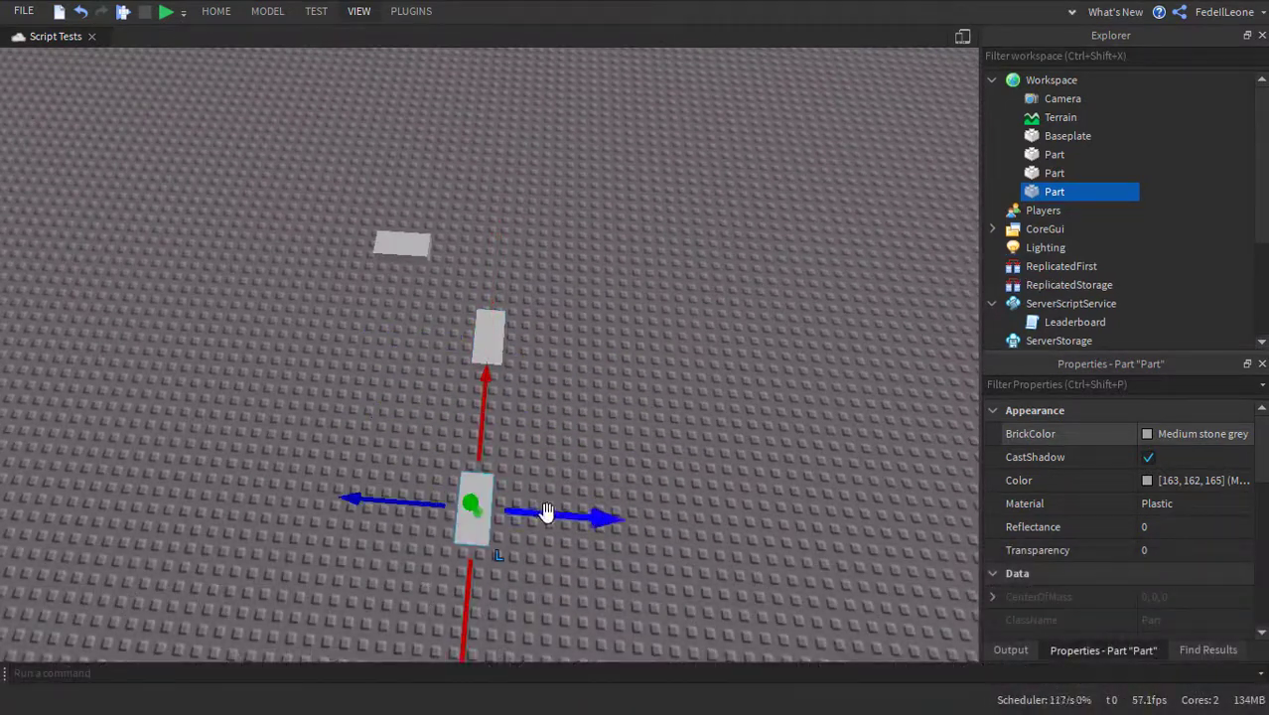
left_click_drag(547, 514, 420, 502)
key("ctrl+r")
left_click_drag(329, 559, 340, 503)
left_click(573, 408)
right_click_drag(572, 408, 572, 408)
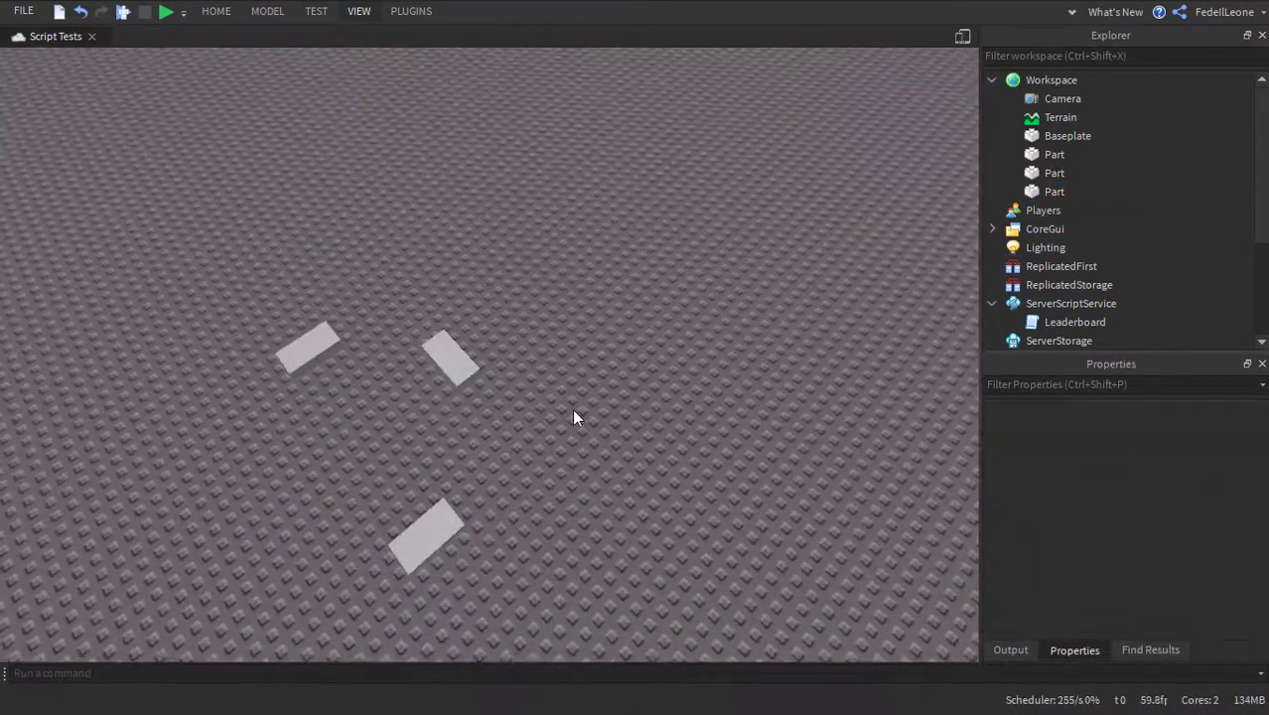
Fill both gaps between the three parts with GapFill by picking their facing edges, using Normal direction and BestGuess thickness
right_click_drag(593, 351, 593, 352)
left_click(430, 13)
left_click(466, 271)
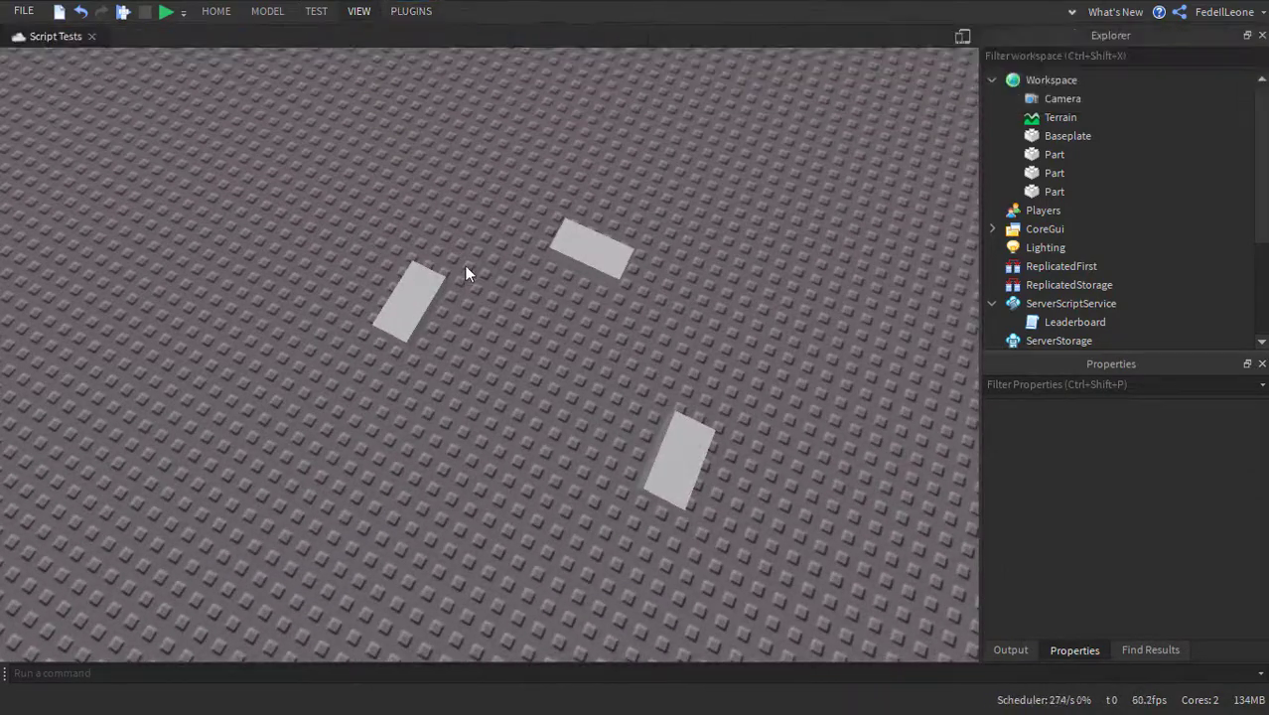
left_click(420, 12)
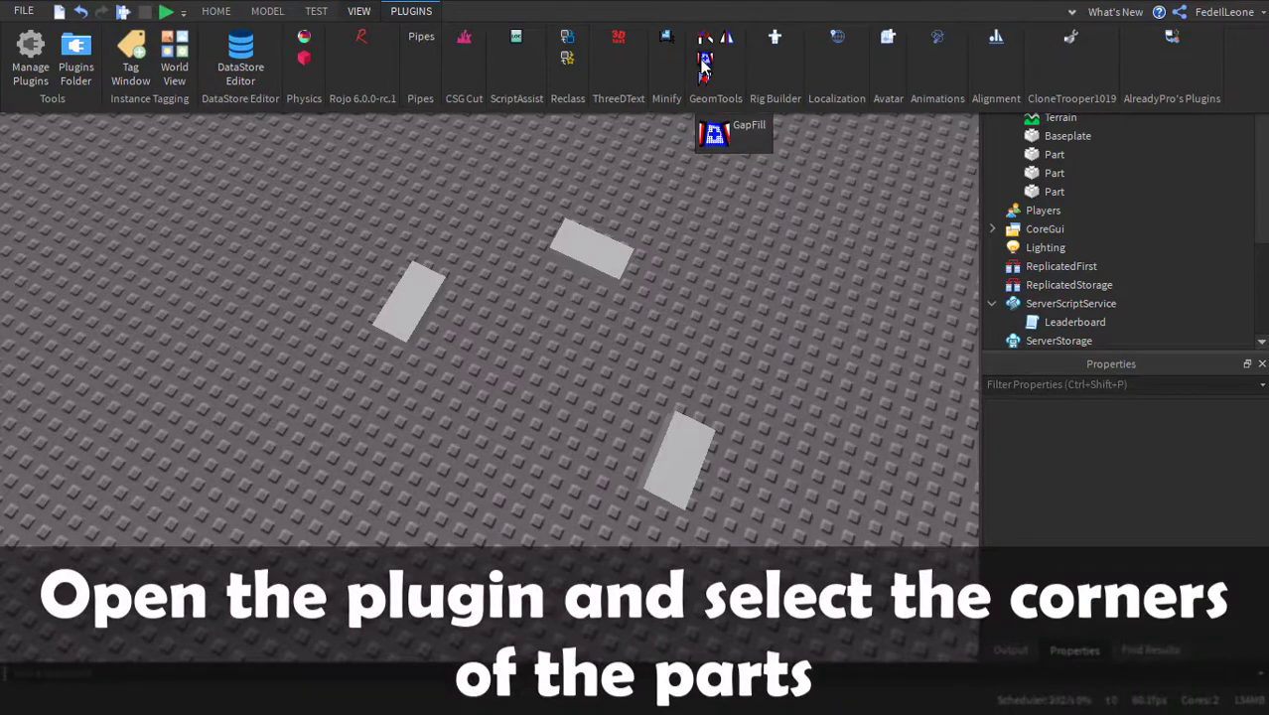
left_click(704, 65)
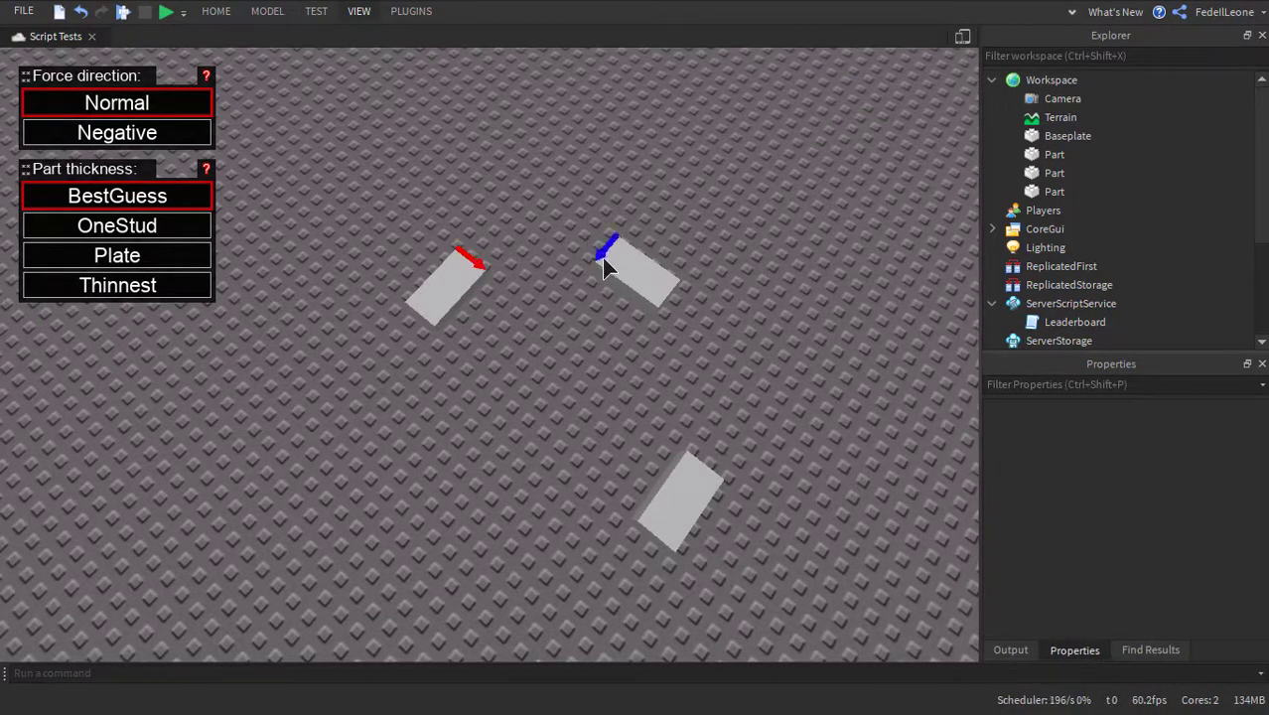
left_click(602, 257)
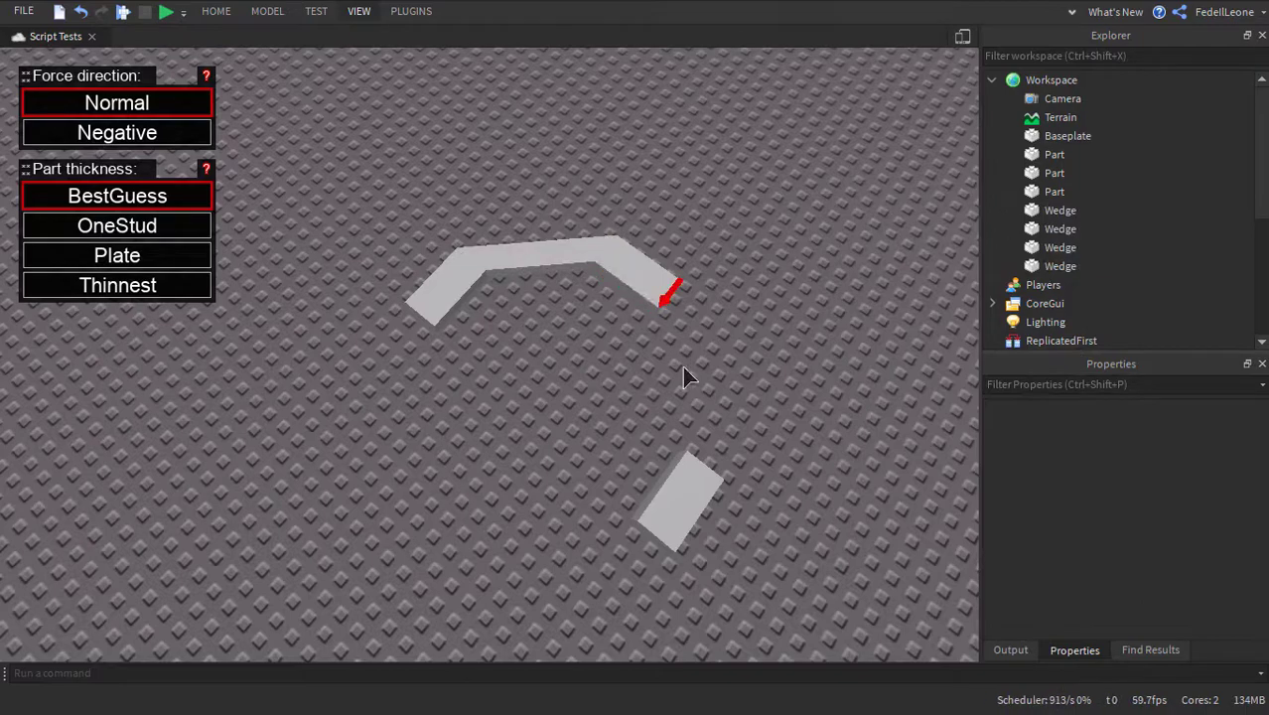
left_click(693, 469)
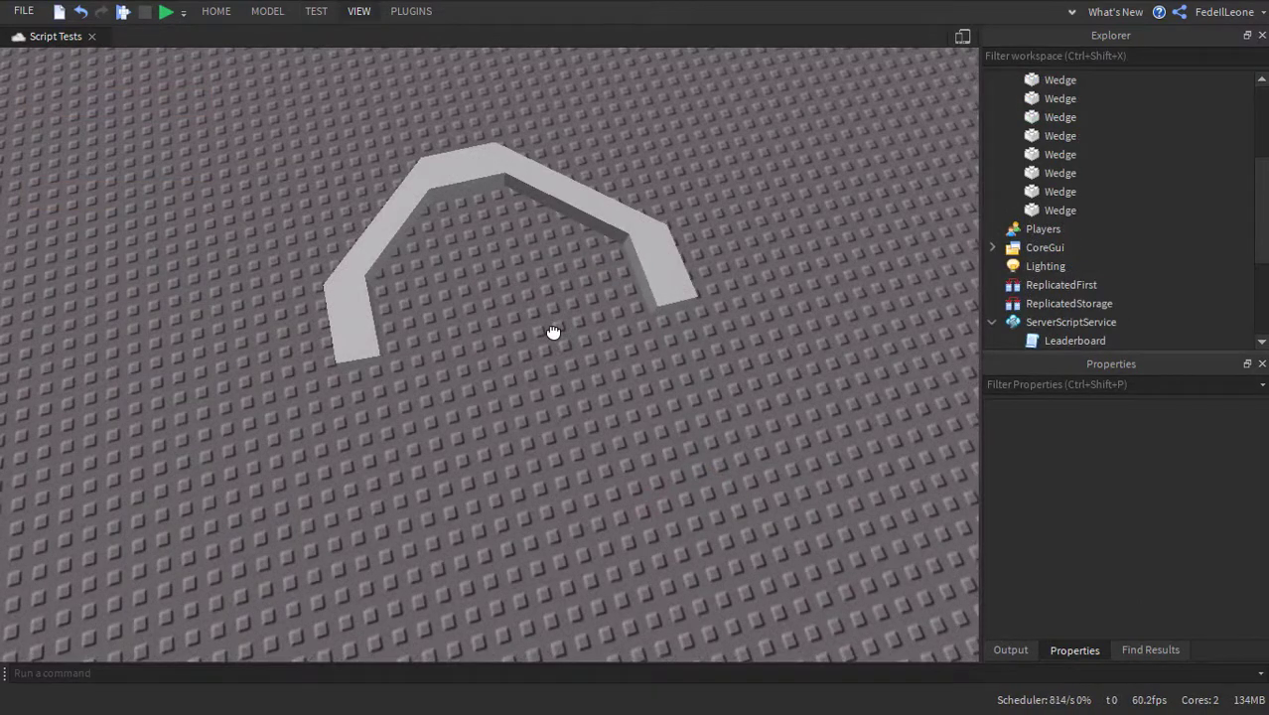
Select a part near the filled arc and activate the Move tool
right_click_drag(554, 332, 557, 336)
left_click(528, 450)
key("ctrl+2")
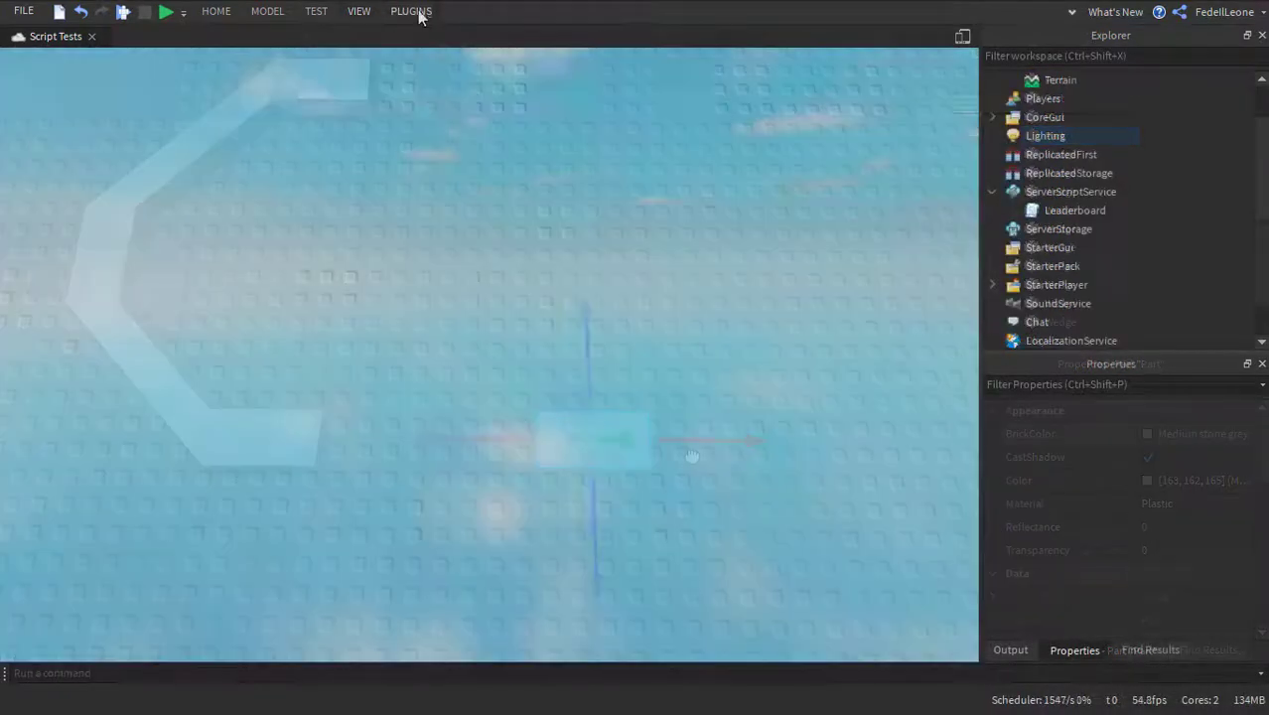
left_click(414, 12)
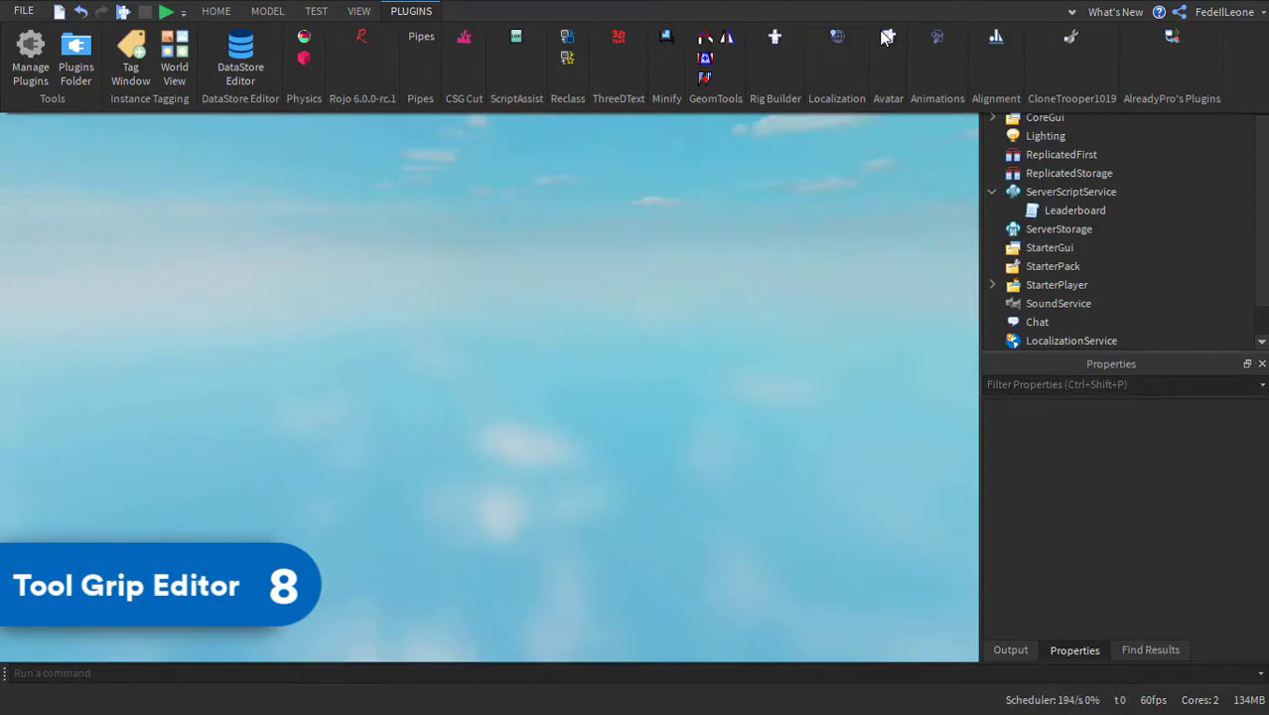
left_click(637, 202)
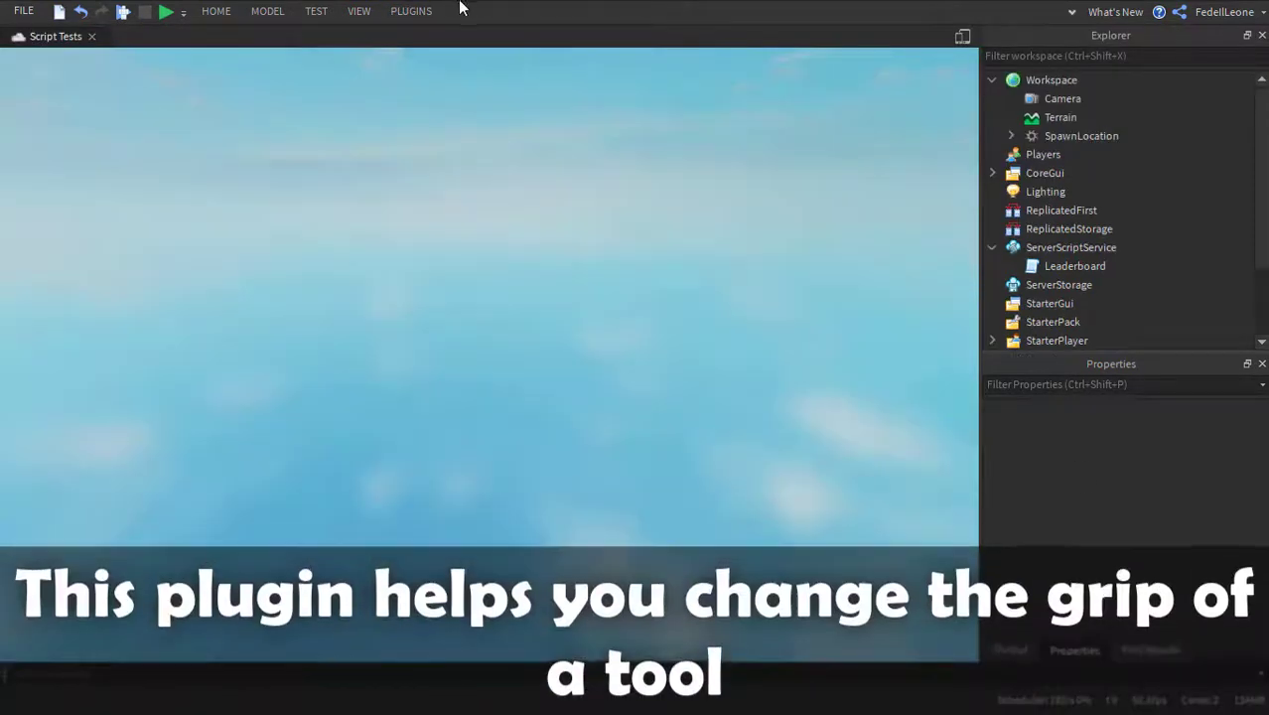
Search the marketplace models for Sword and insert SwordOfBlueEpicness into the workspace
left_click(362, 10)
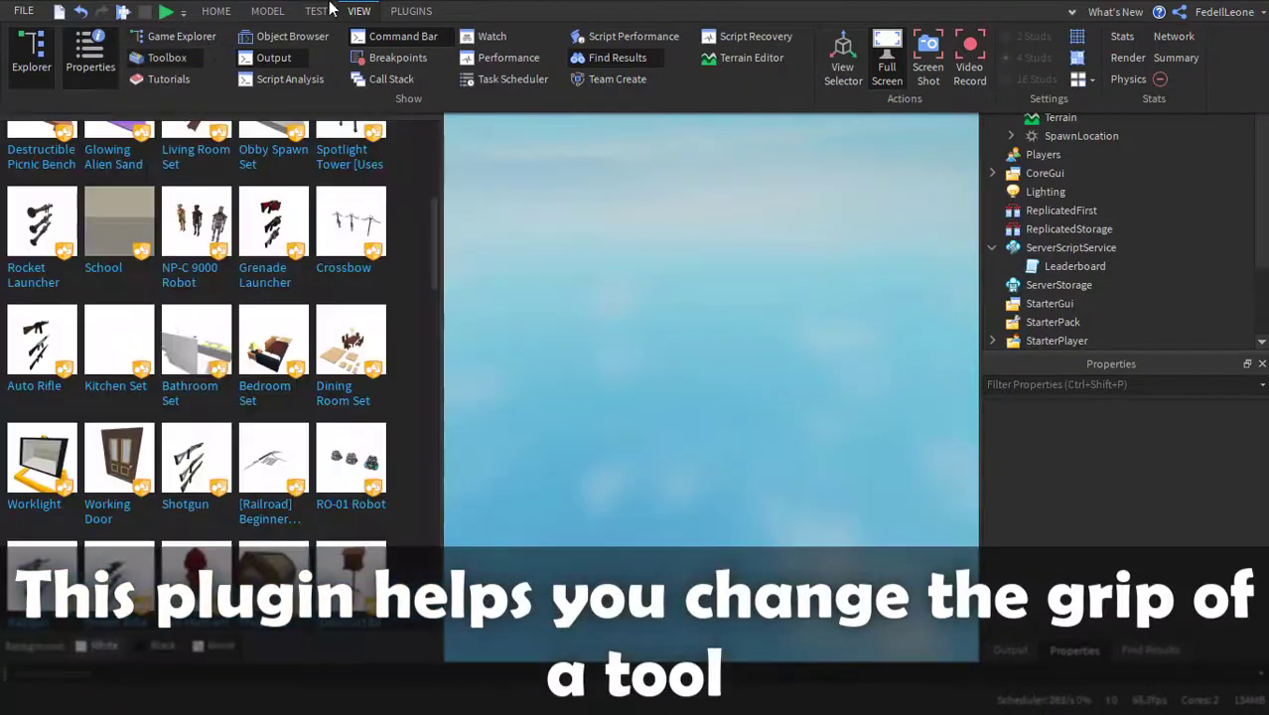
left_click(341, 164)
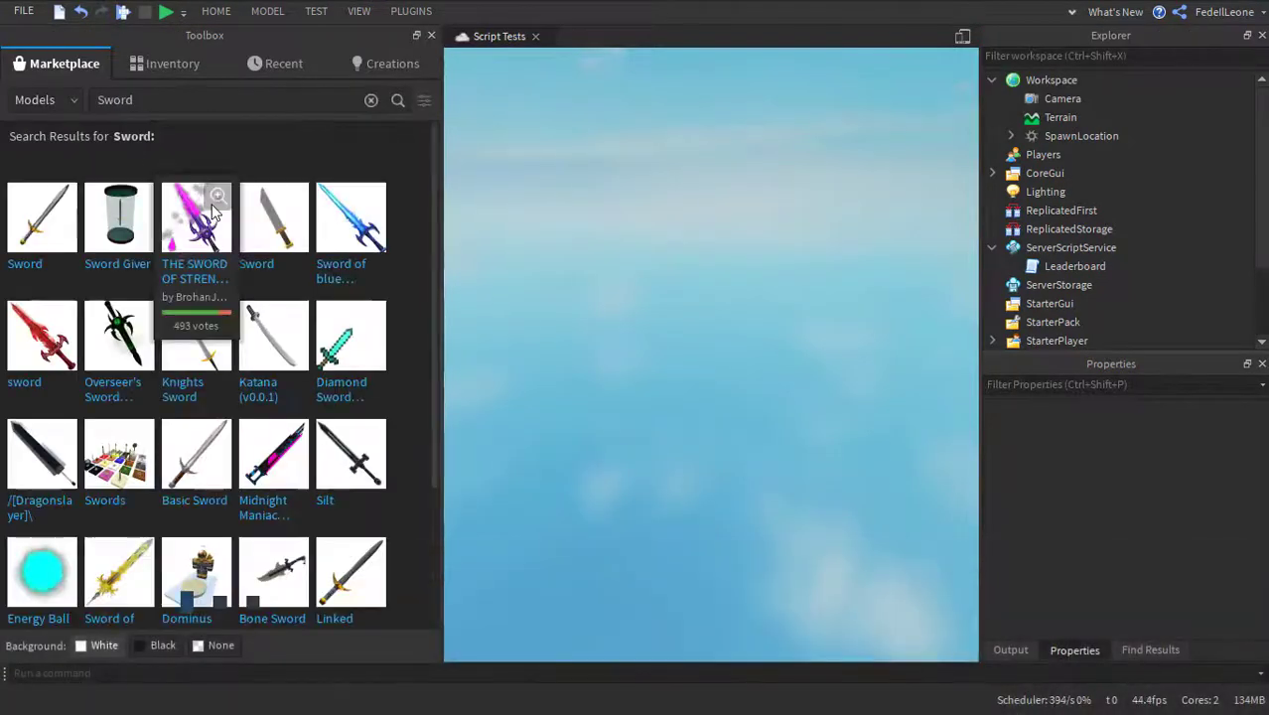
left_click(350, 219)
left_click(701, 375)
left_click(431, 37)
left_click(513, 136)
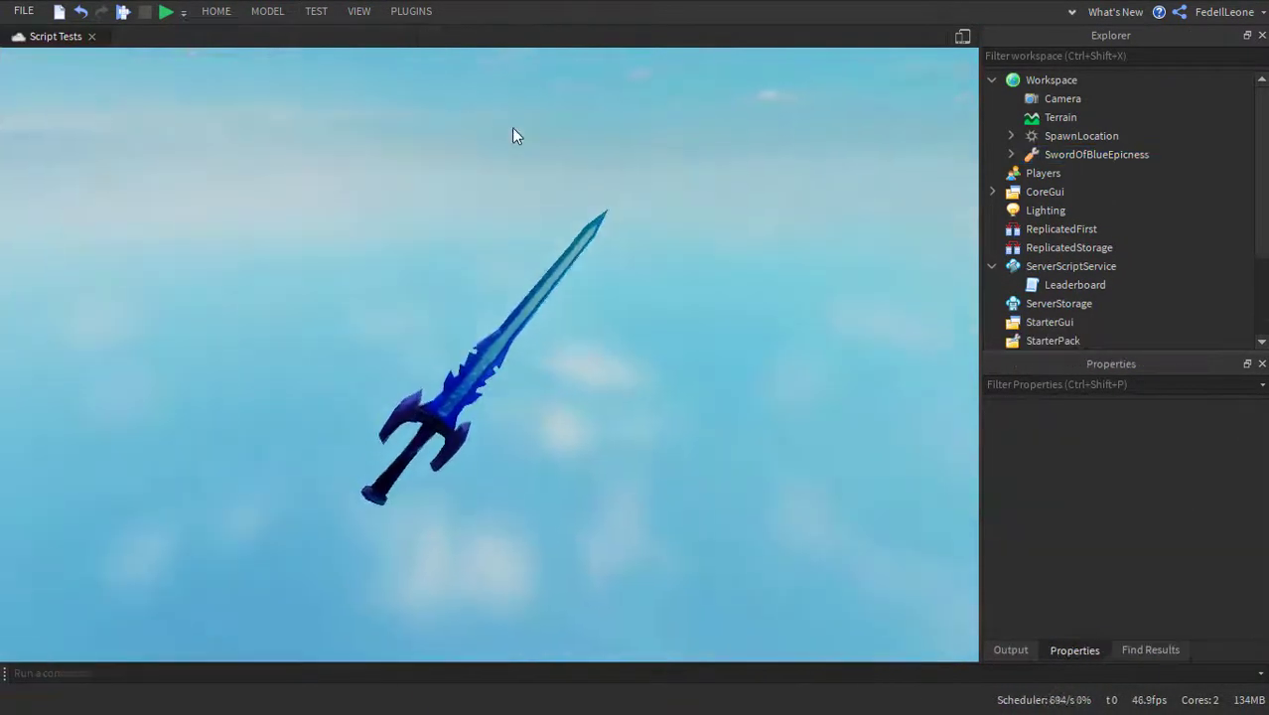
Open the Tool Grip Editor and start editing the grip of SwordOfBlueEpicness
left_click(409, 11)
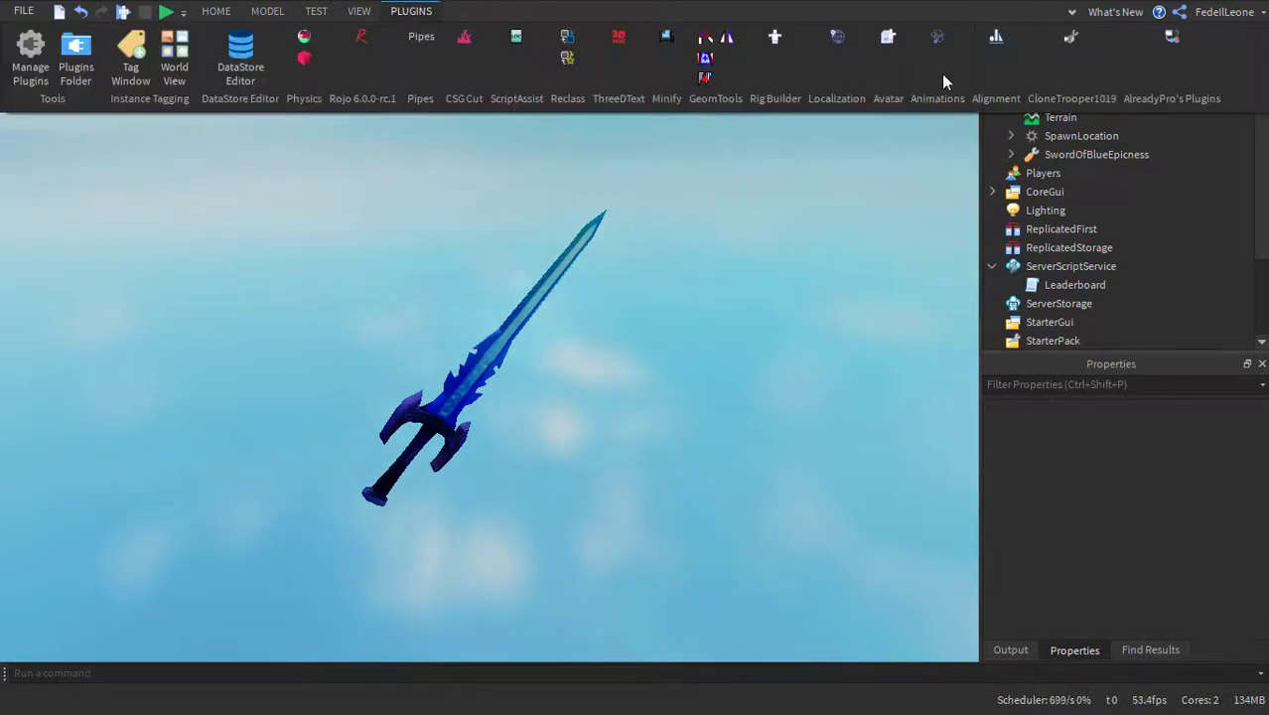
left_click(1068, 39)
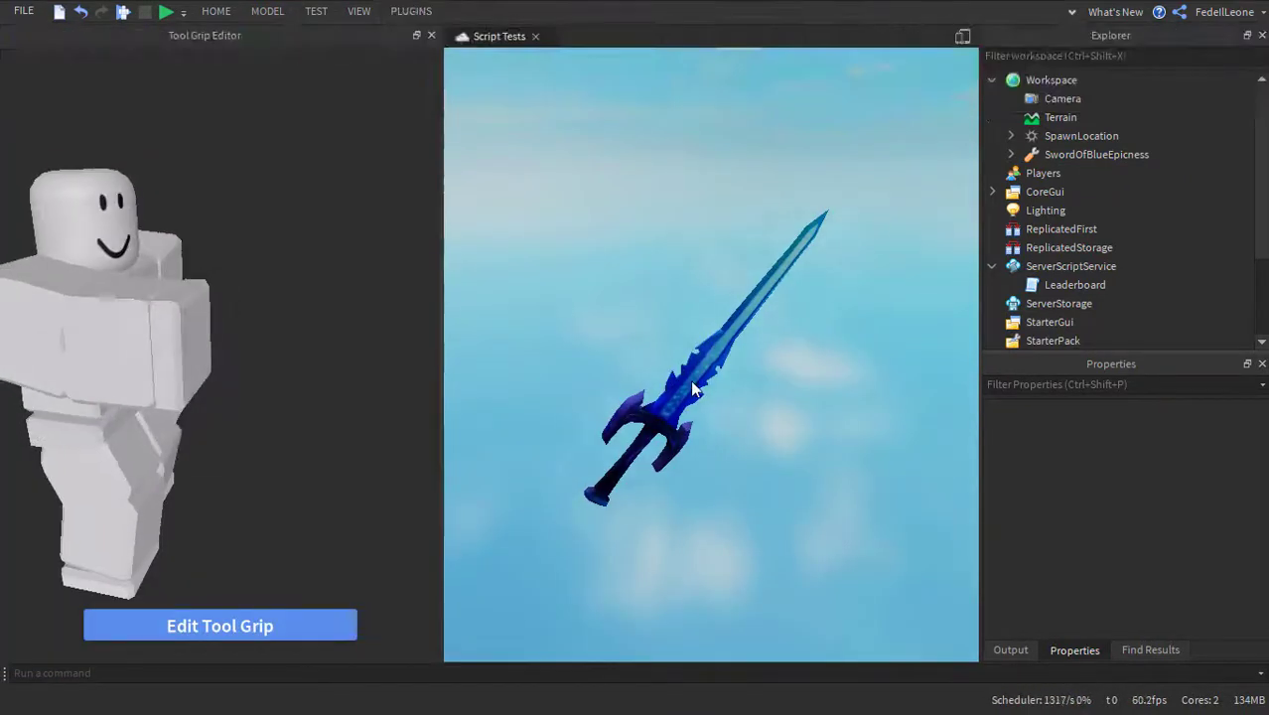
left_click(1067, 156)
left_click(316, 622)
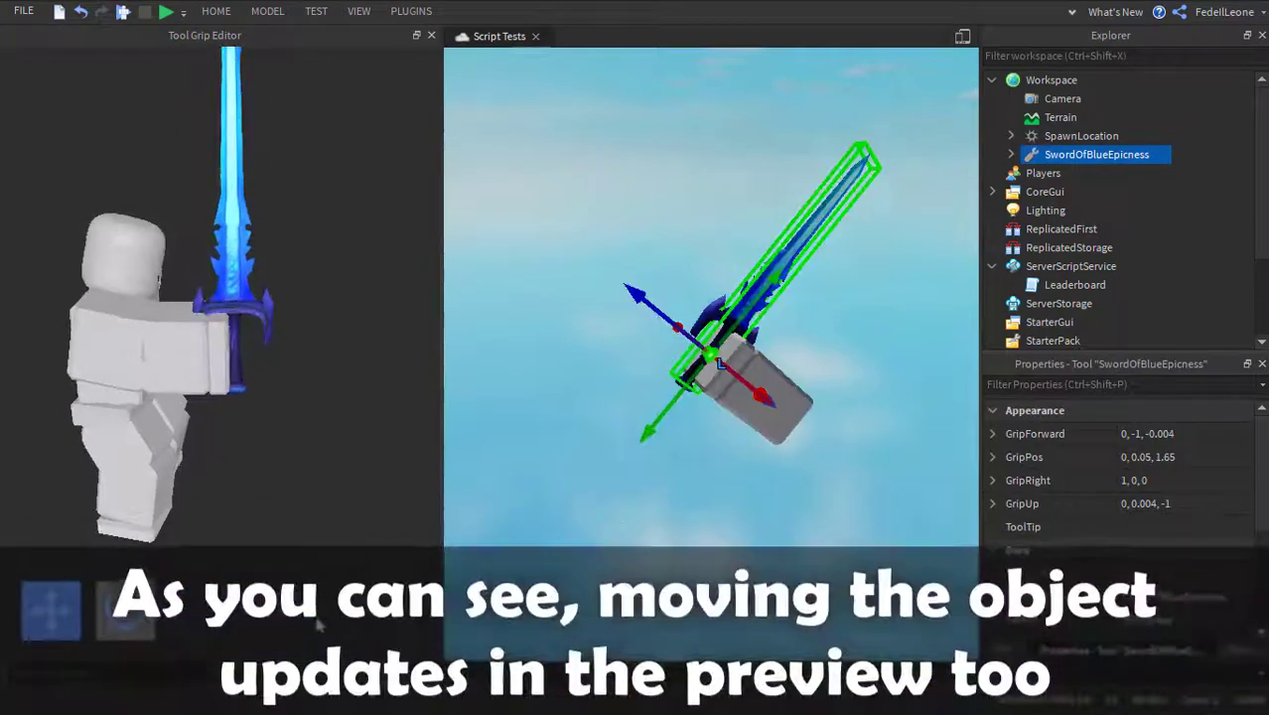
Rotate the sword's grip so the blade tilts forward from the character's hand
right_click_drag(595, 426, 594, 427)
scroll(595, 426, "down", 3)
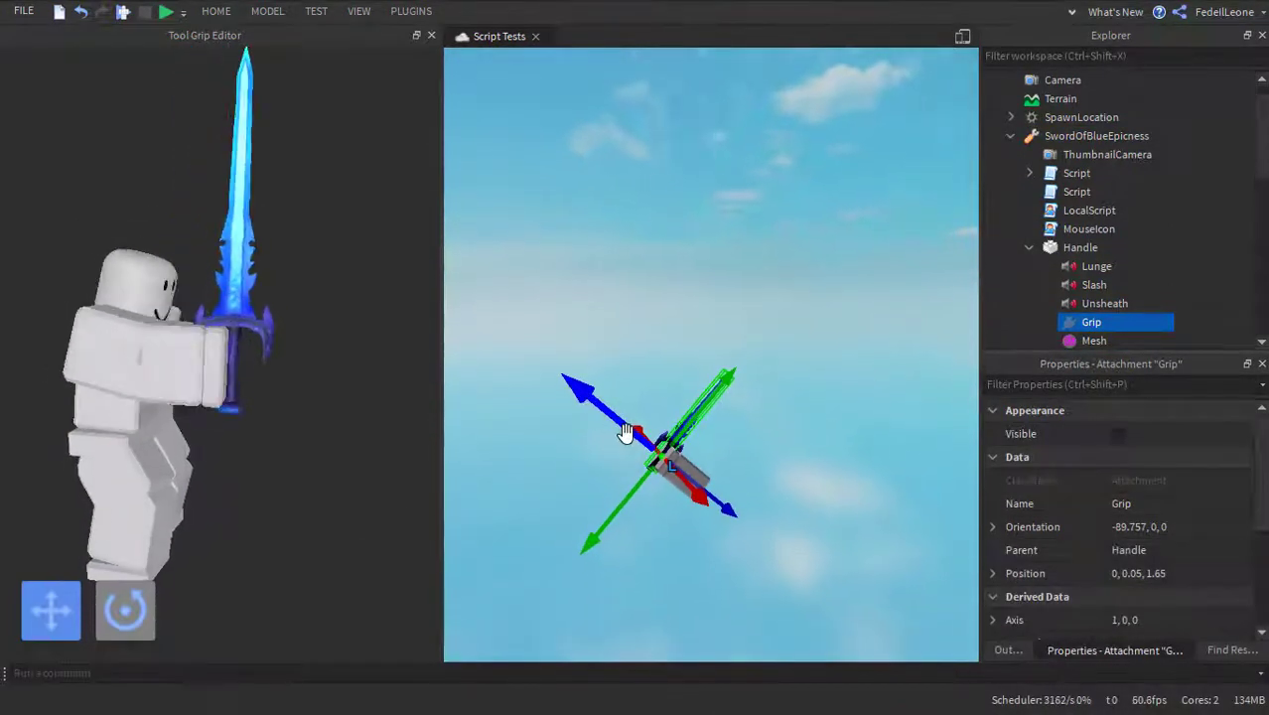
left_click(134, 618)
left_click_drag(656, 364, 717, 403)
left_click_drag(660, 493, 780, 465)
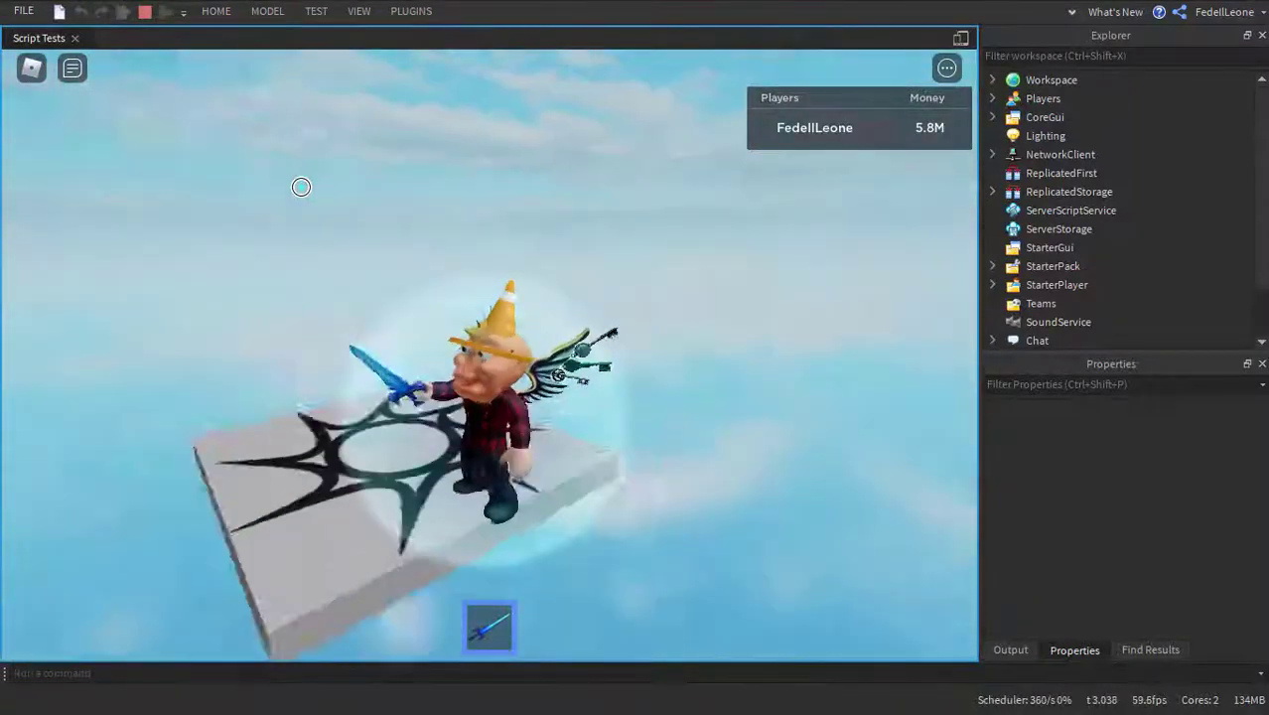
Inspect the edited sword grip on the playtest character from several sides, with the player list hidden
right_click_drag(301, 187, 347, 187)
key("a")
key("d")
key("Tab")
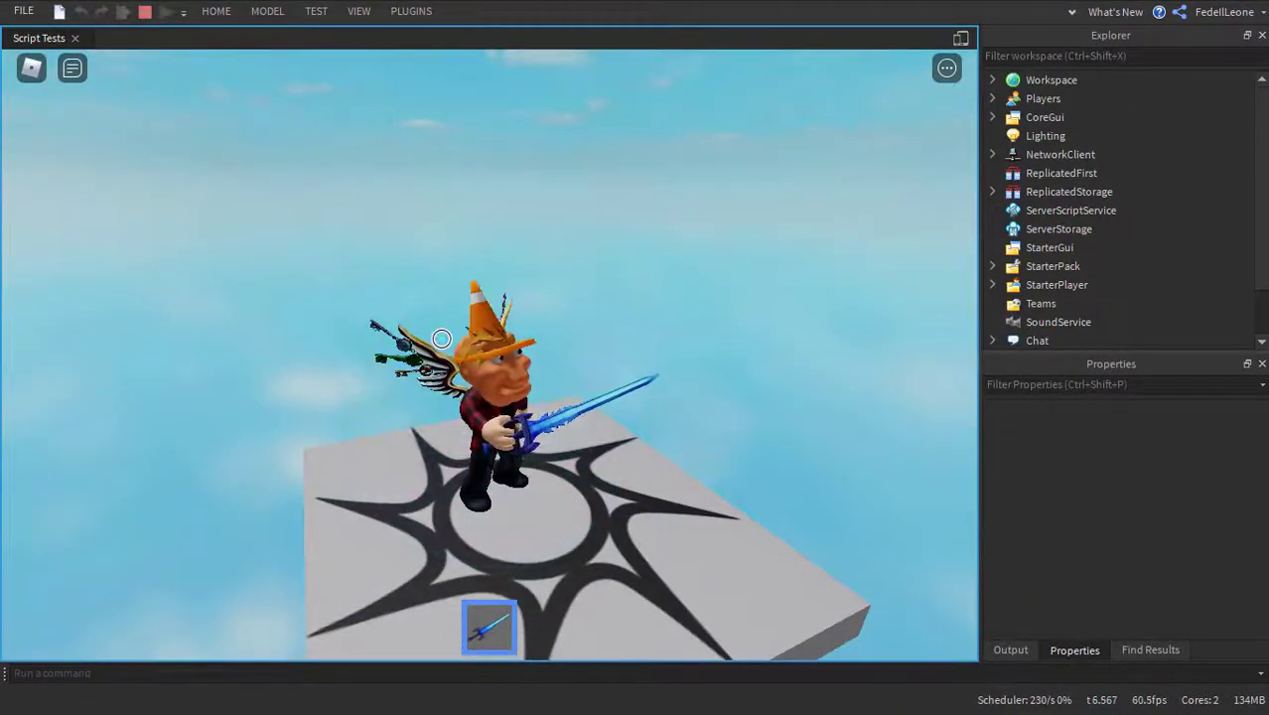
scroll(283, 227, "up", 5)
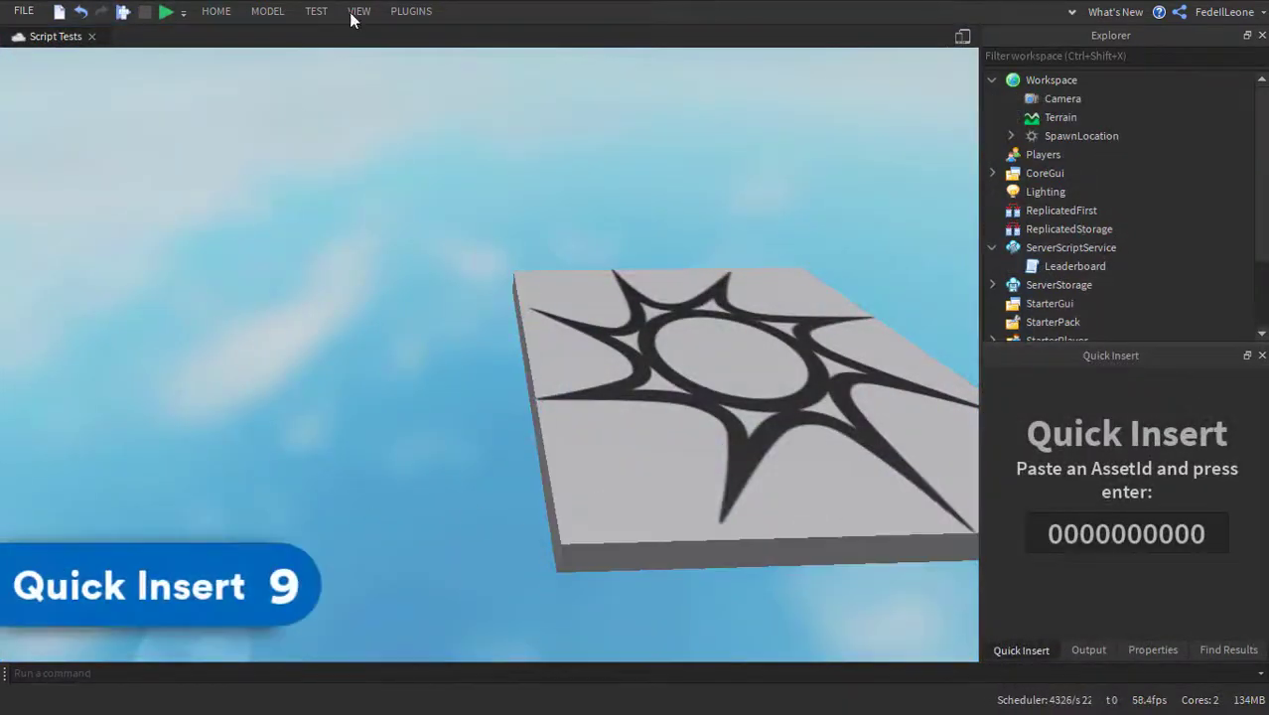
right_click_drag(691, 172, 667, 175)
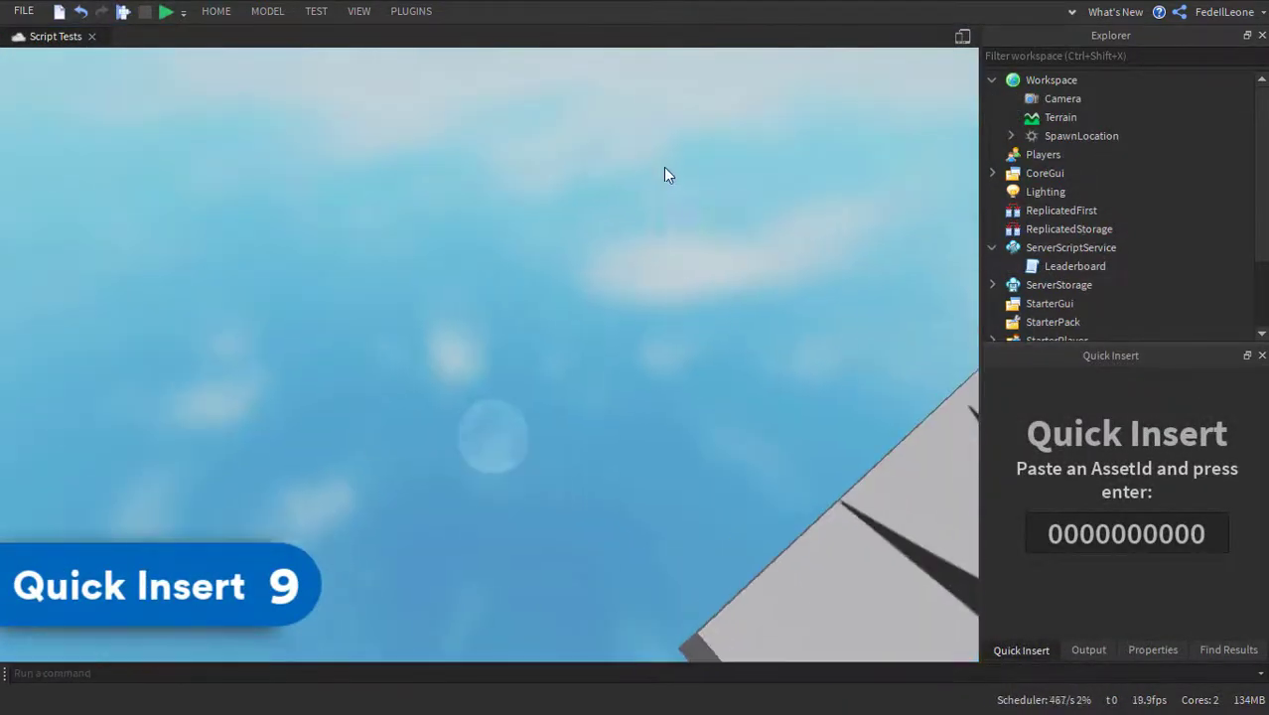
left_click(1093, 539)
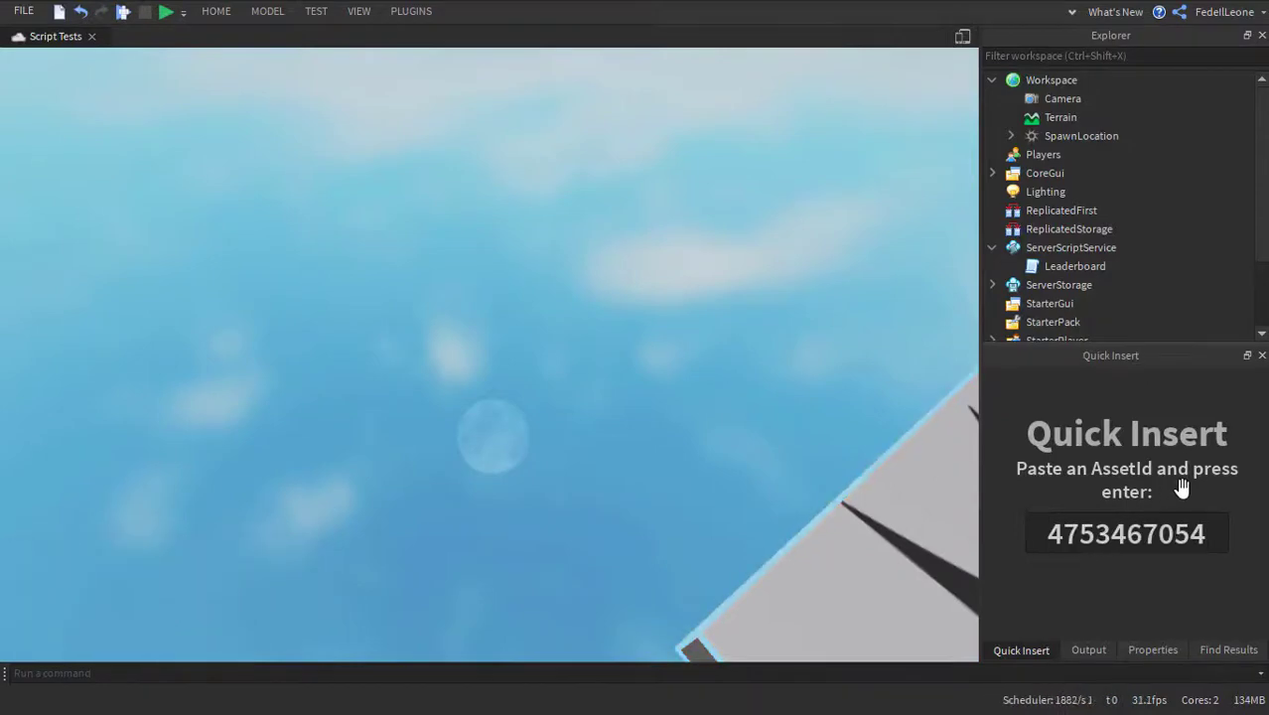
key("Return")
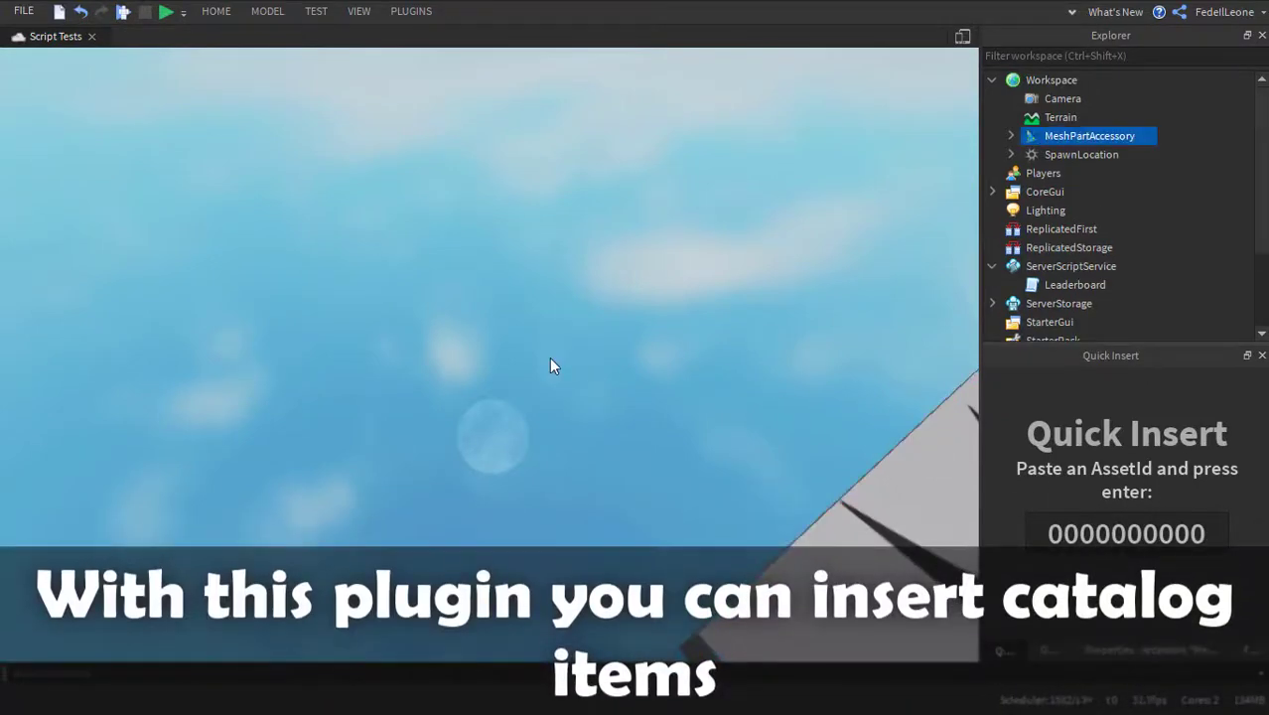
Examine the inserted MeshPartAccessory in the viewport
right_click_drag(550, 358, 695, 265)
right_click_drag(736, 320, 701, 322)
key("a")
key("w")
key("a")
key("d")
key("s")
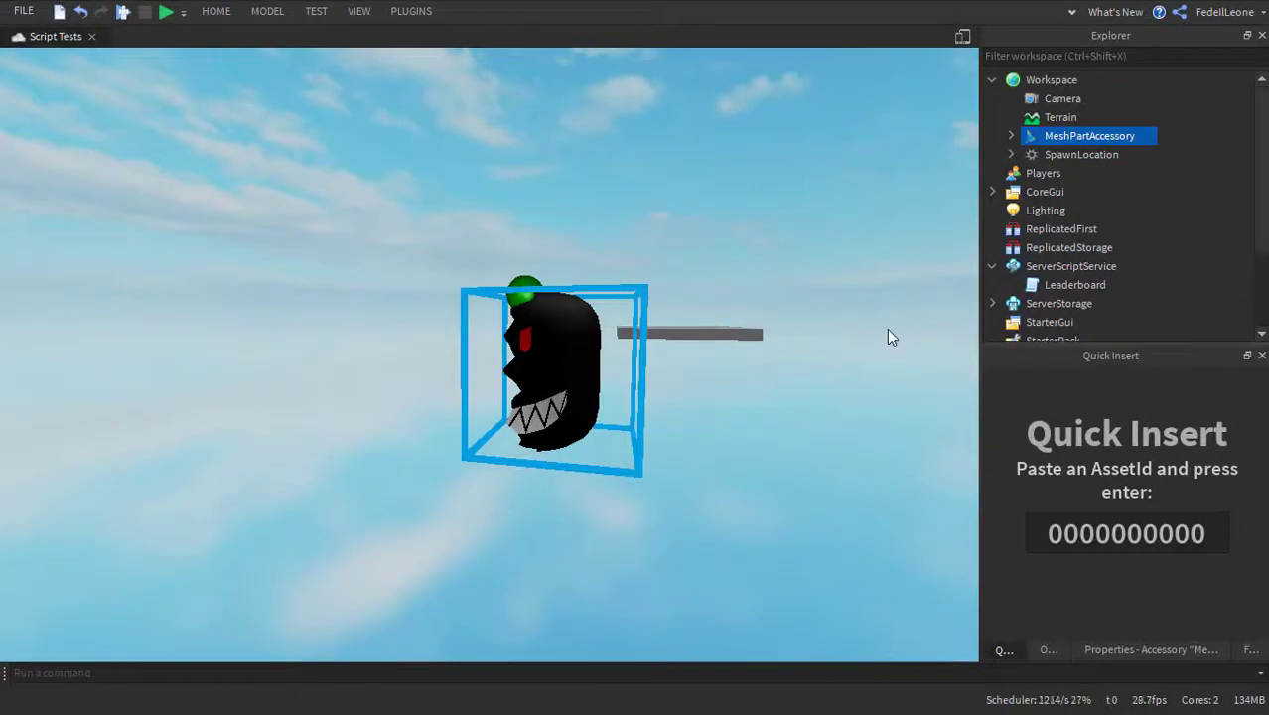
Delete the MeshPartAccessory from the Workspace
key("Delete")
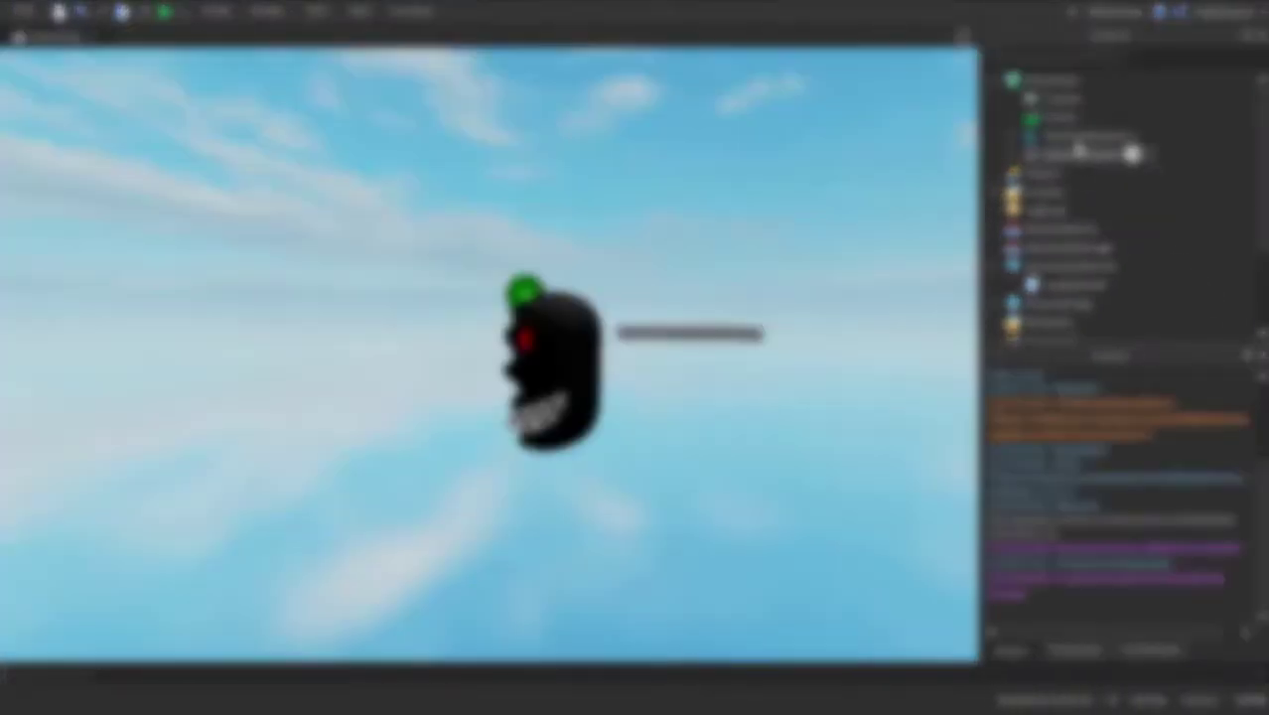
left_click(1071, 138)
key("Delete")
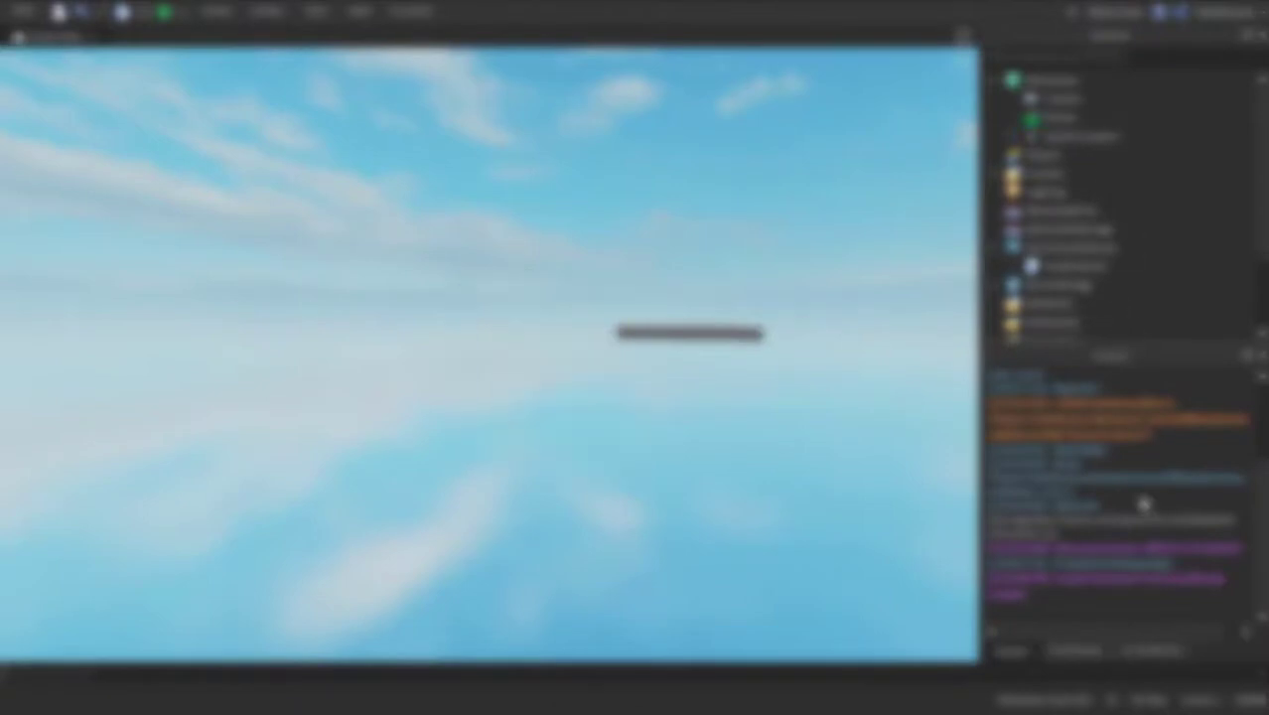
Display the object properties instead of the output and widen the viewport slightly
left_click(1082, 656)
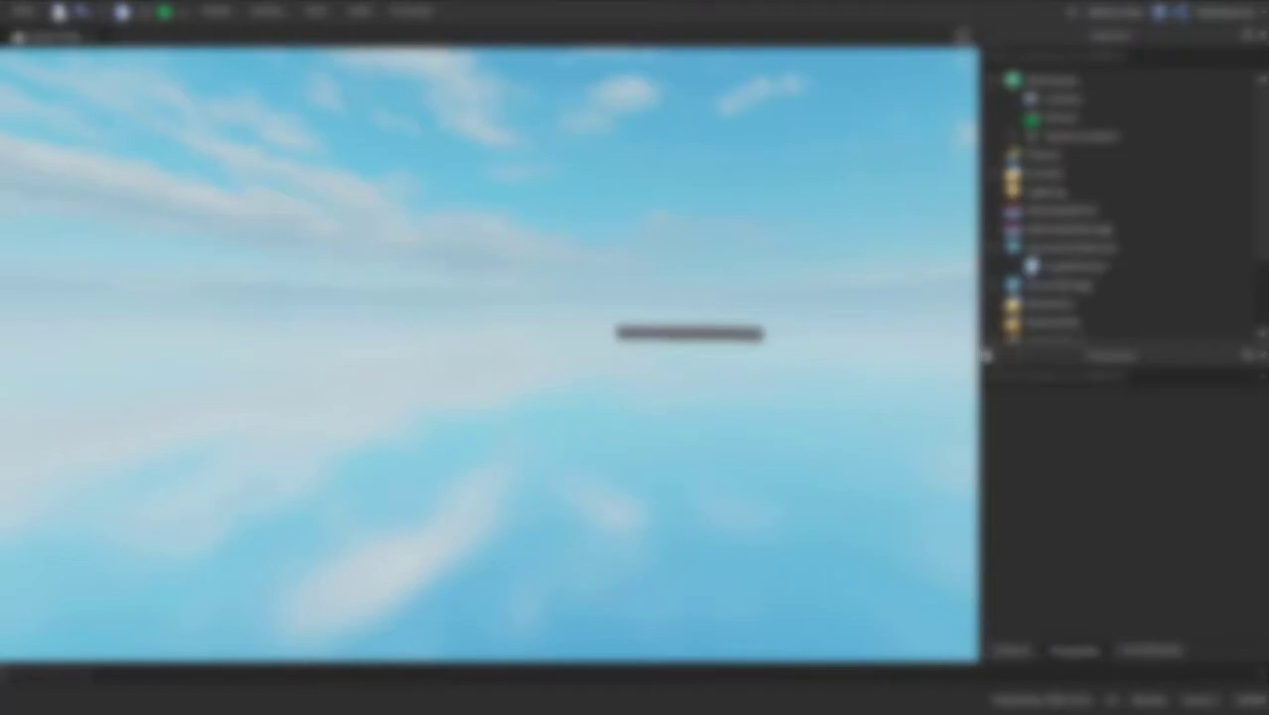
left_click_drag(984, 354, 994, 356)
right_click_drag(757, 380, 749, 386)
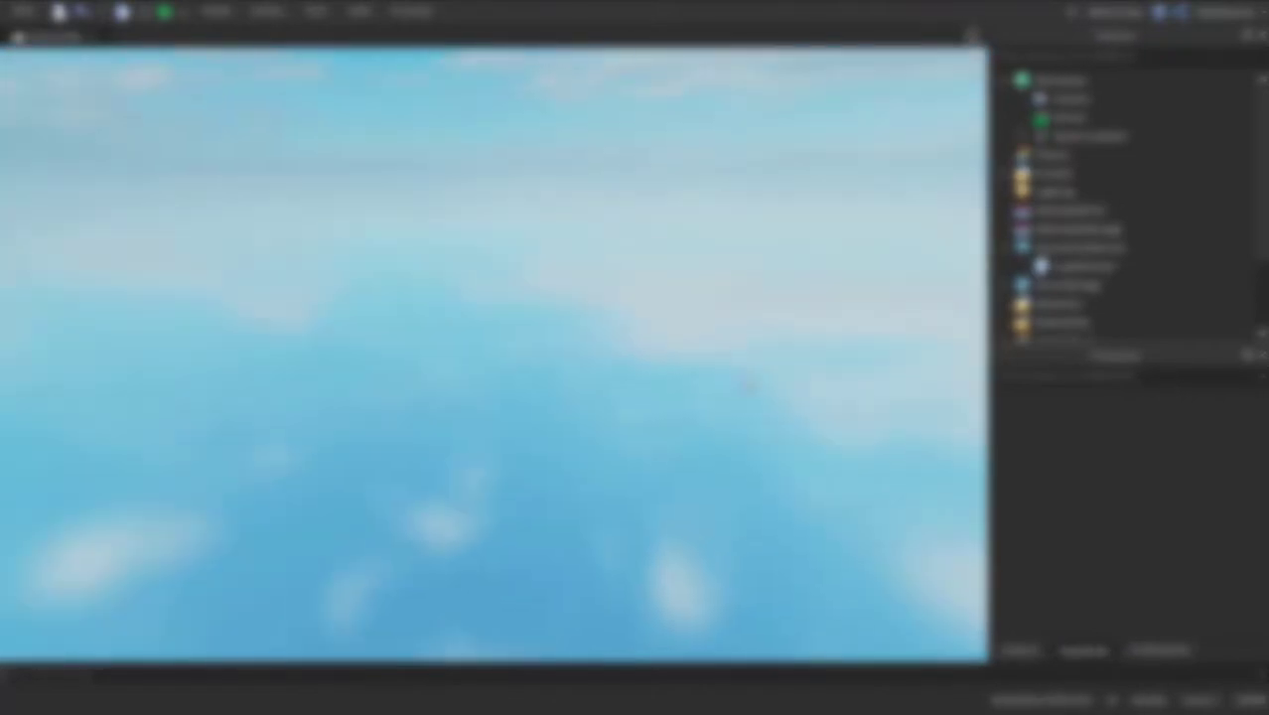